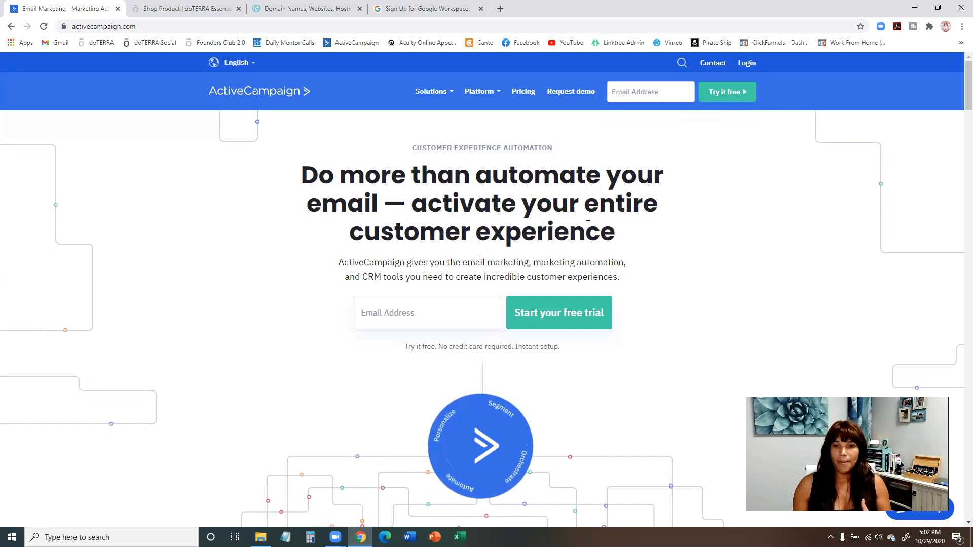
View the ActiveCampaign pricing plans for 500 contacts and compare monthly with yearly billing.
click(525, 94)
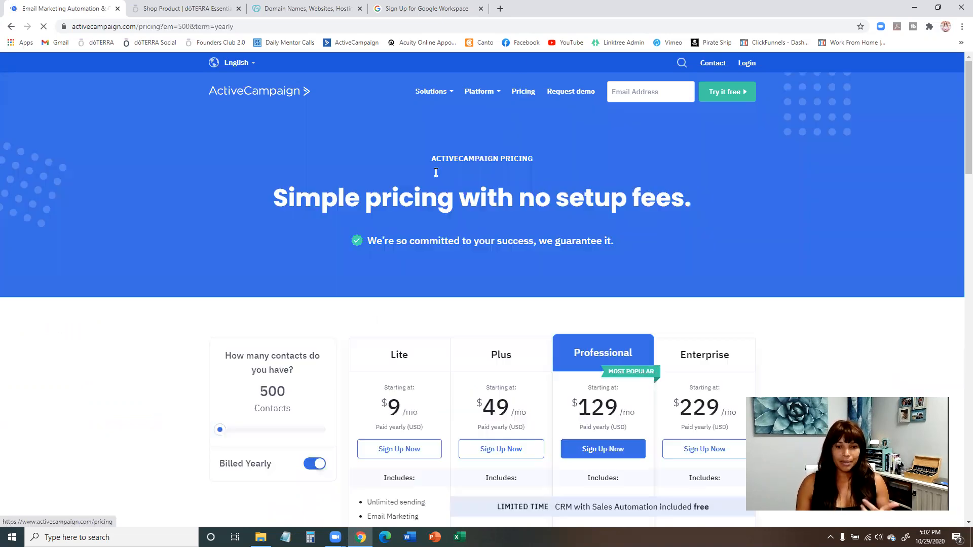
scroll(476, 232, down, 3)
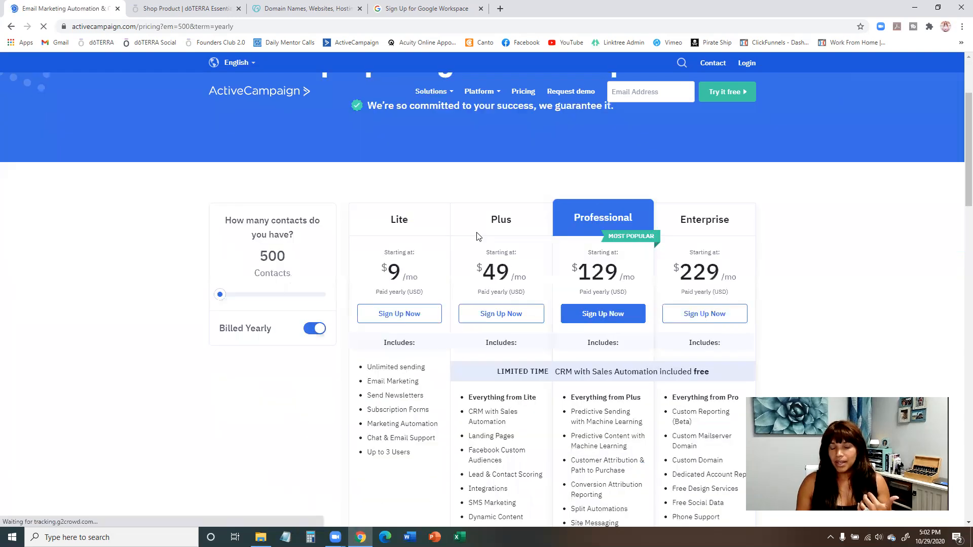
scroll(476, 233, down, 1)
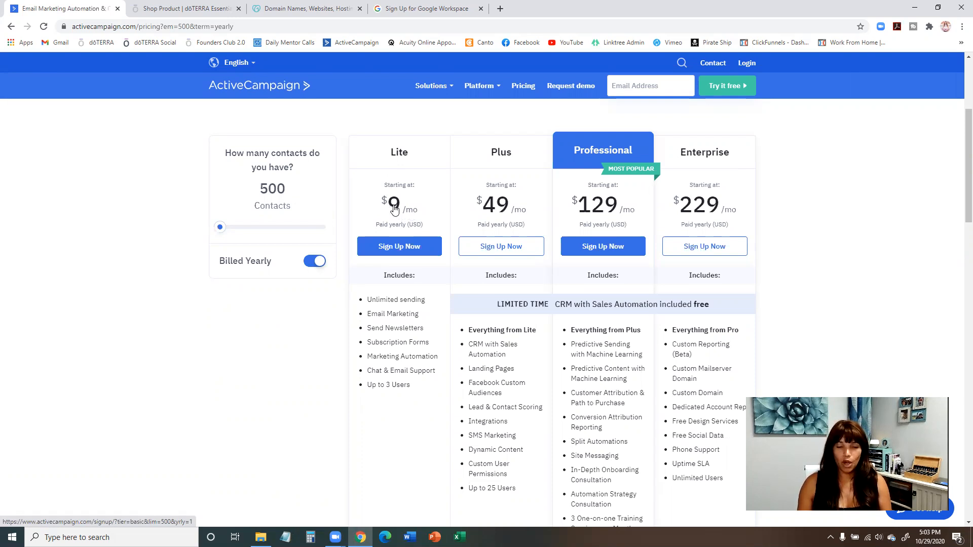
click(311, 267)
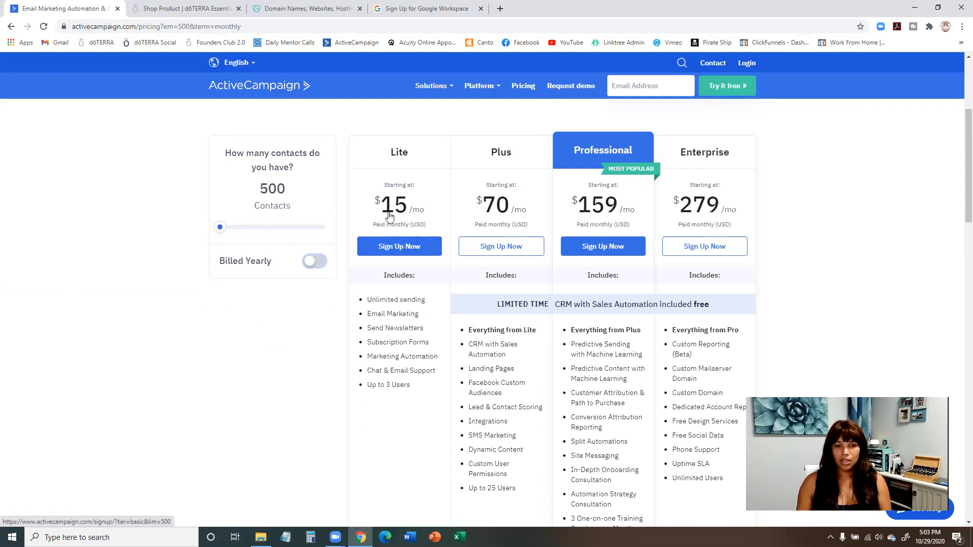
click(314, 261)
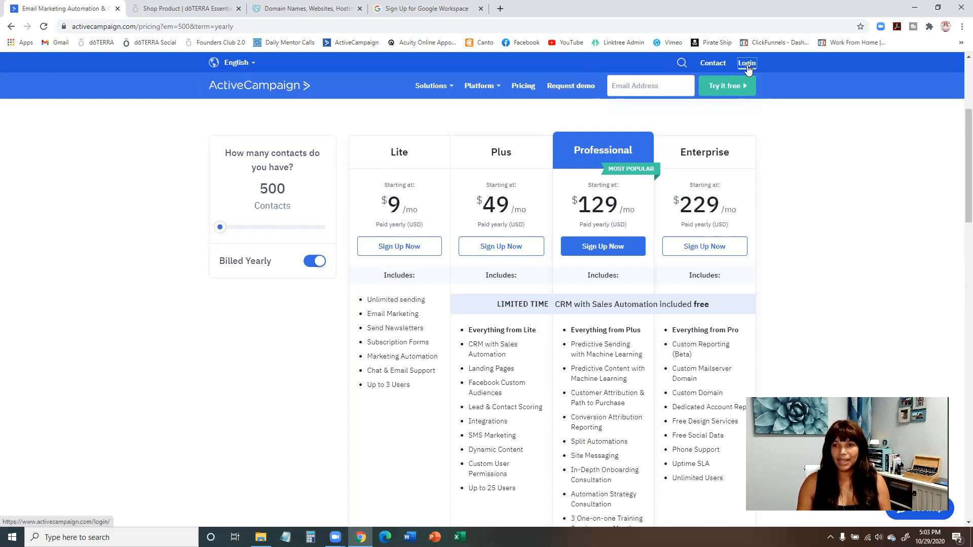
Log in to the ActiveCampaign account by entering its account name on the login page.
click(747, 63)
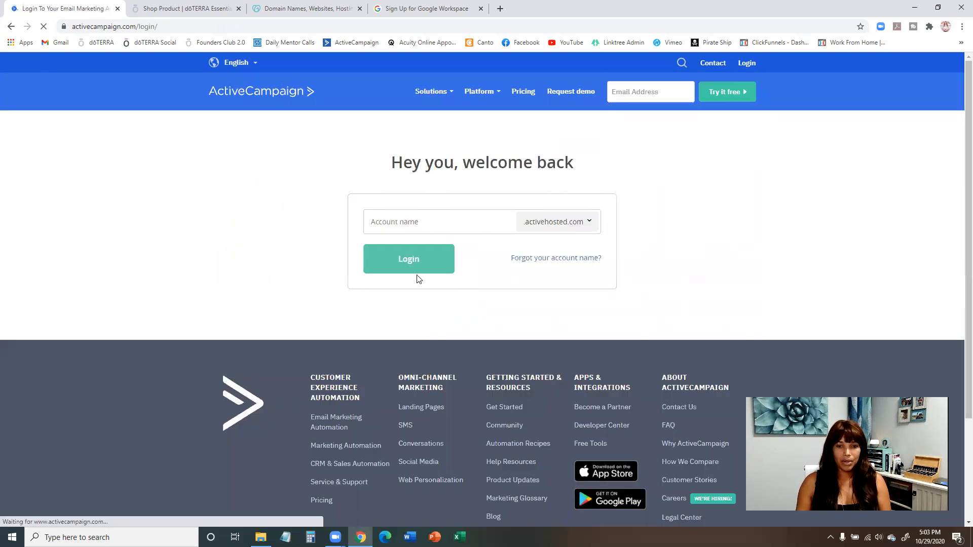
click(396, 224)
click(394, 249)
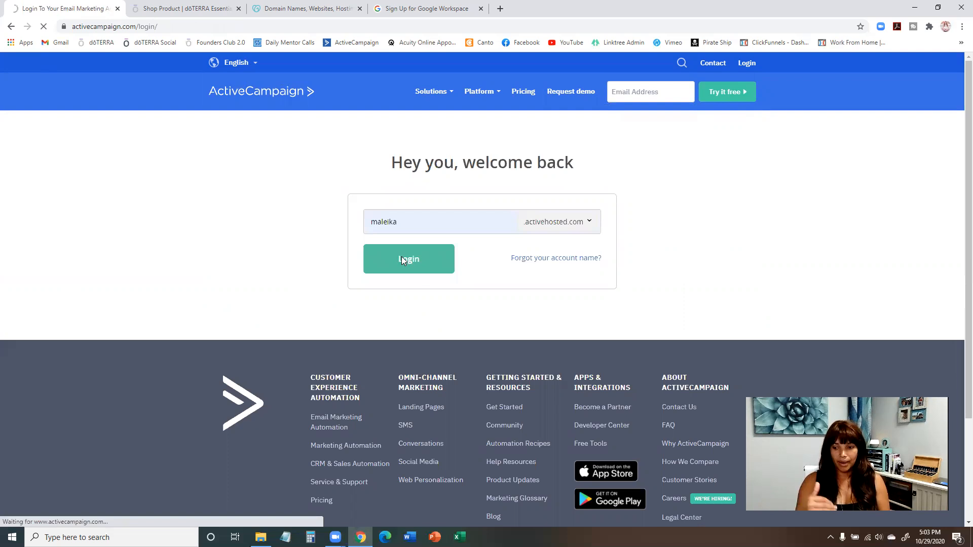
click(401, 259)
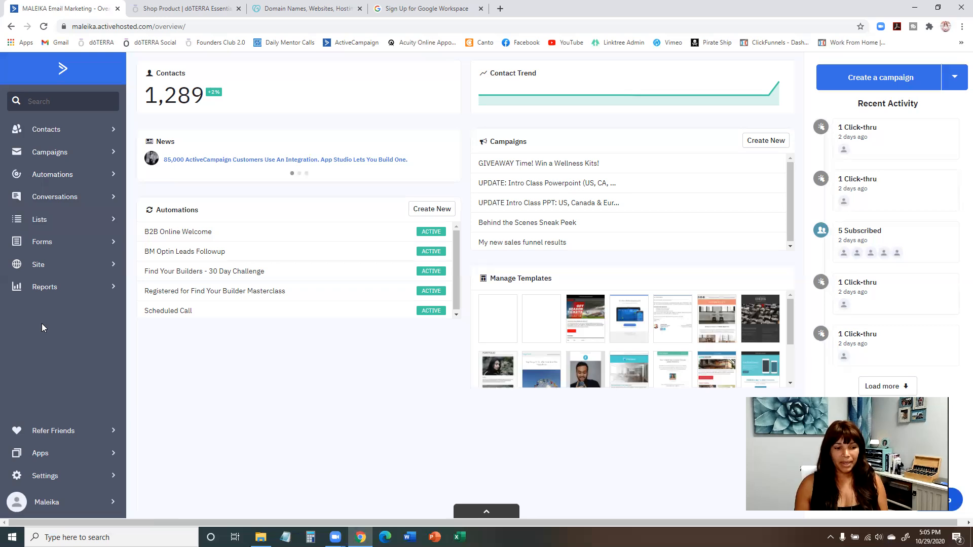
Open the user profile options to view billing, support, logout and the contact limit.
right_click(72, 514)
click(255, 431)
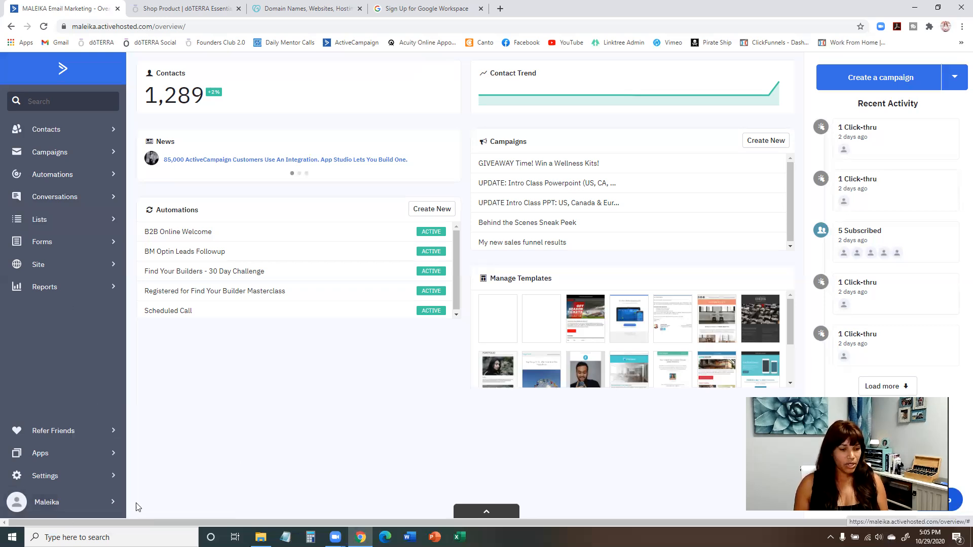
click(43, 504)
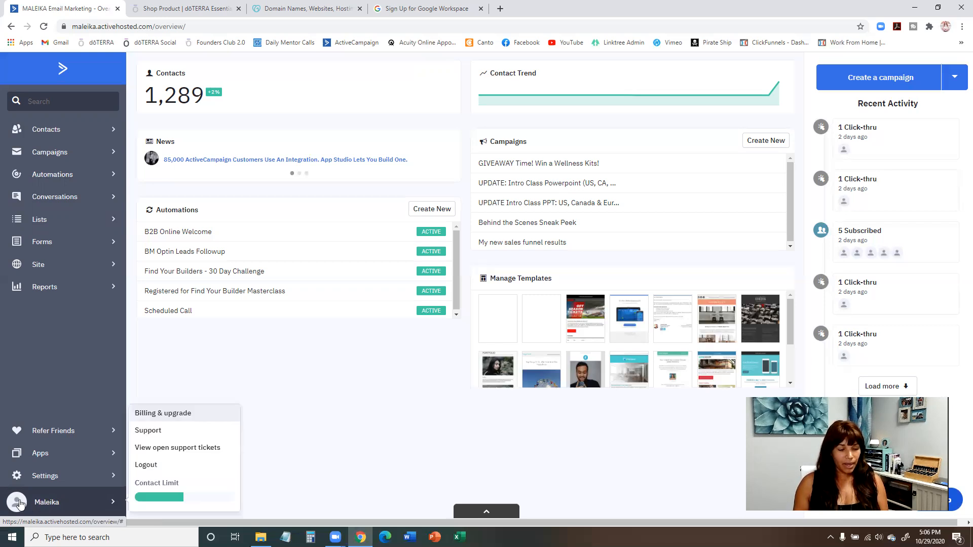
click(20, 503)
click(20, 503)
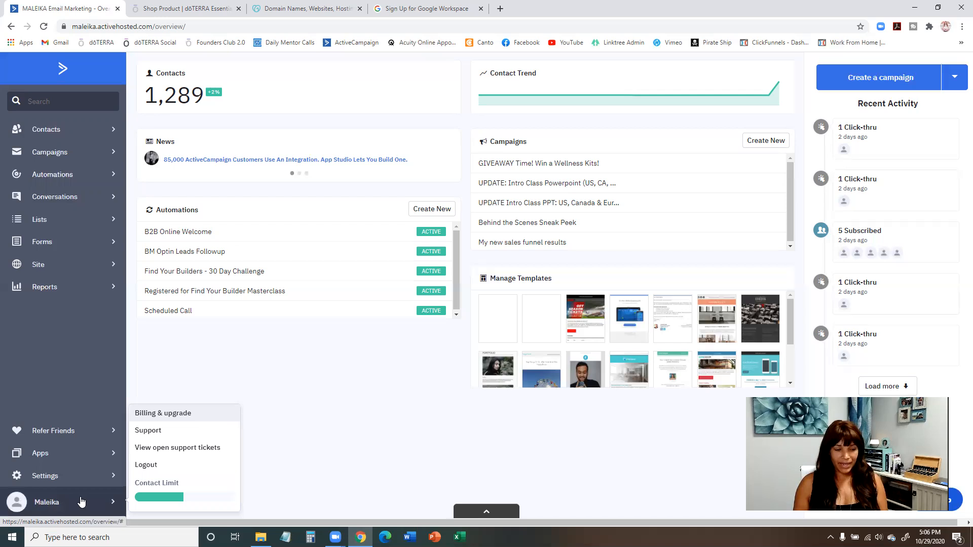
Open the account settings and review the account information, signature, time zone, language and password sections.
click(78, 476)
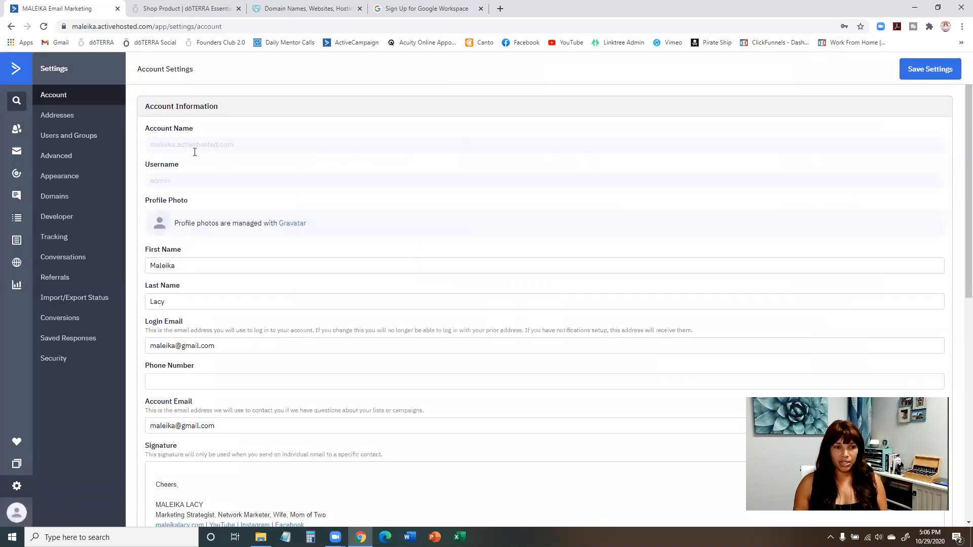
scroll(213, 187, down, 1)
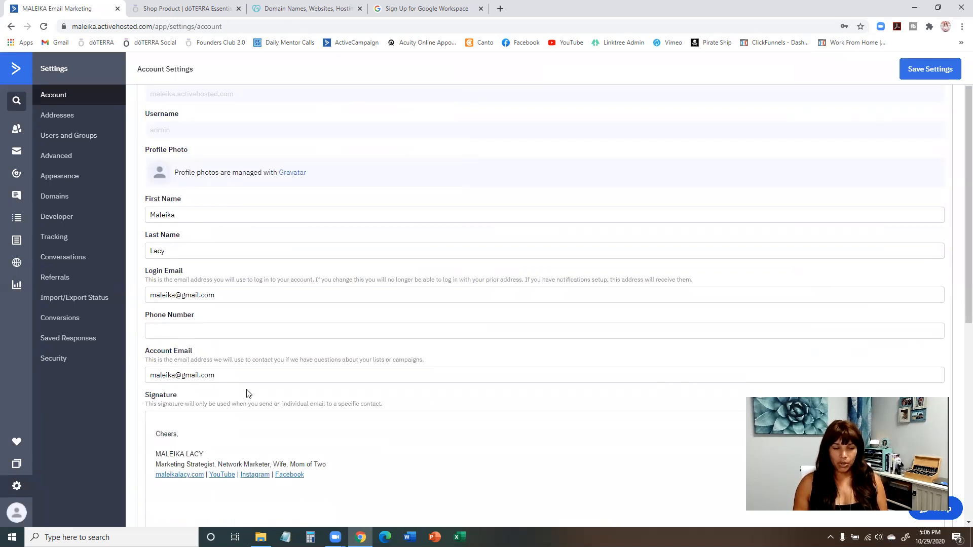
scroll(248, 394, down, 3)
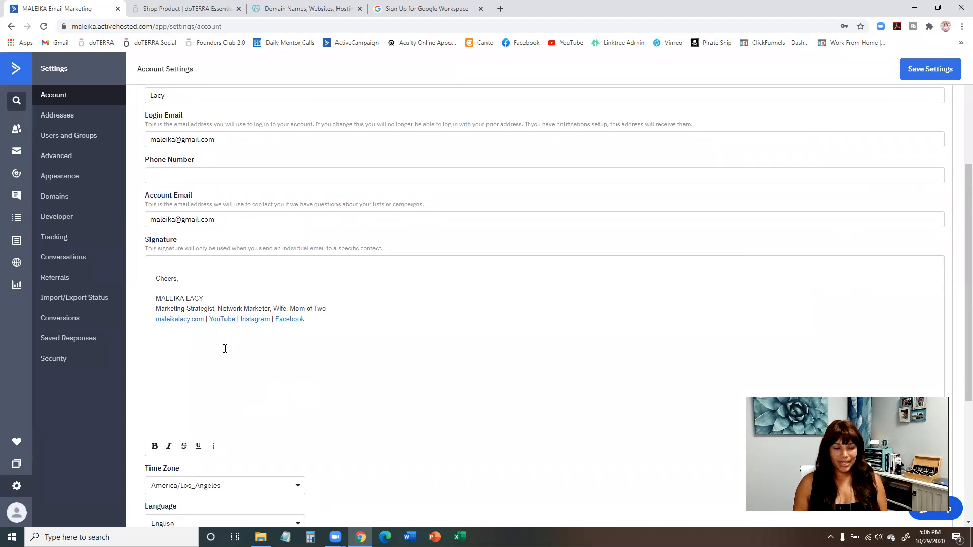
scroll(175, 366, down, 3)
scroll(304, 408, down, 2)
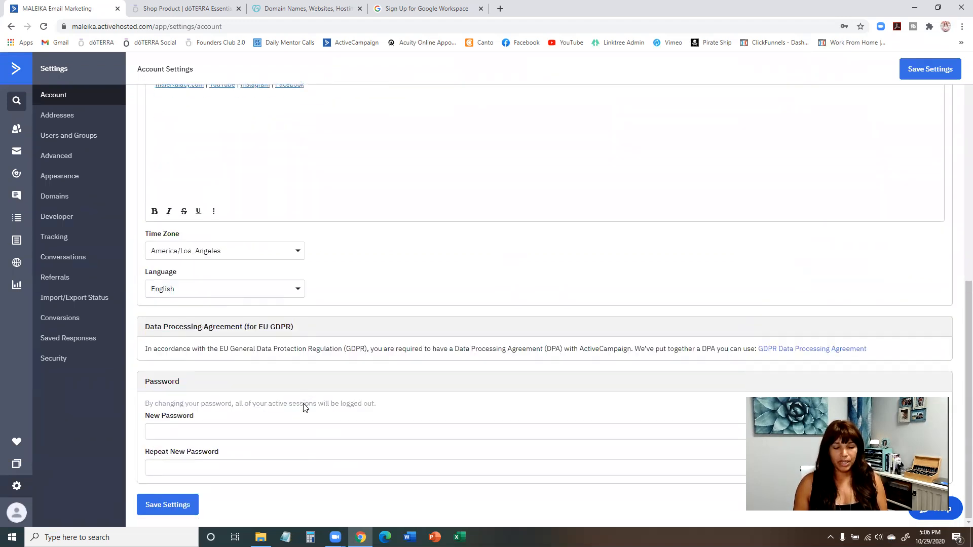
scroll(364, 347, up, 9)
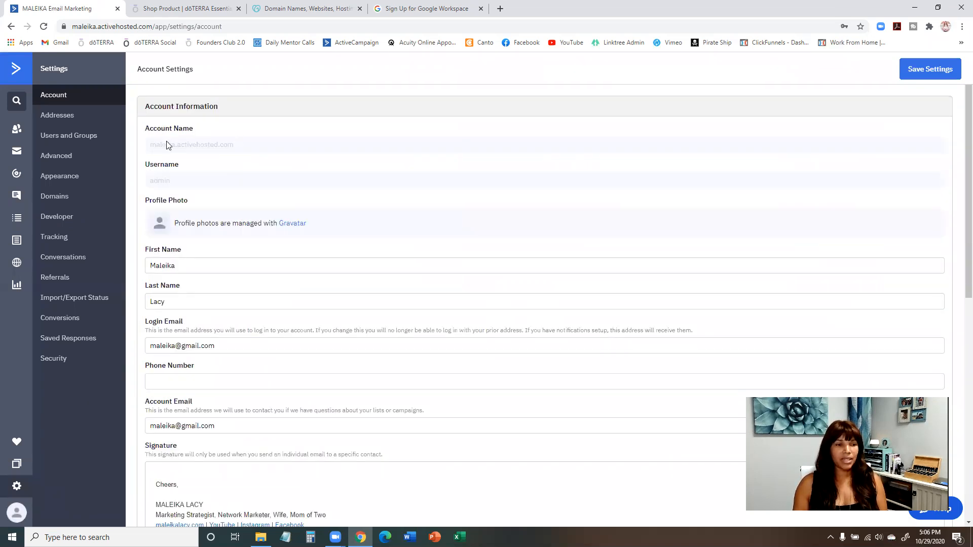
Review the Addresses, Users and Groups, and Developer pages of the settings.
click(74, 122)
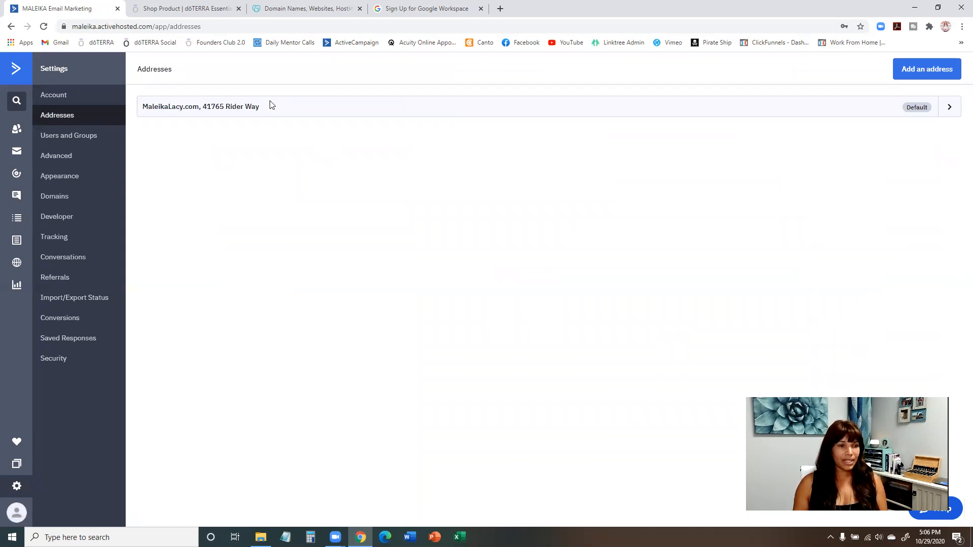
click(77, 138)
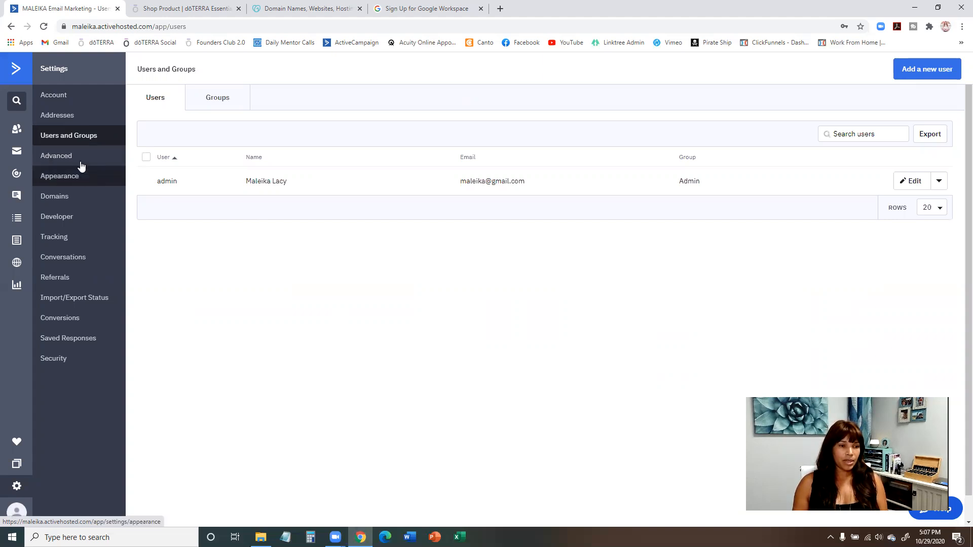
click(83, 218)
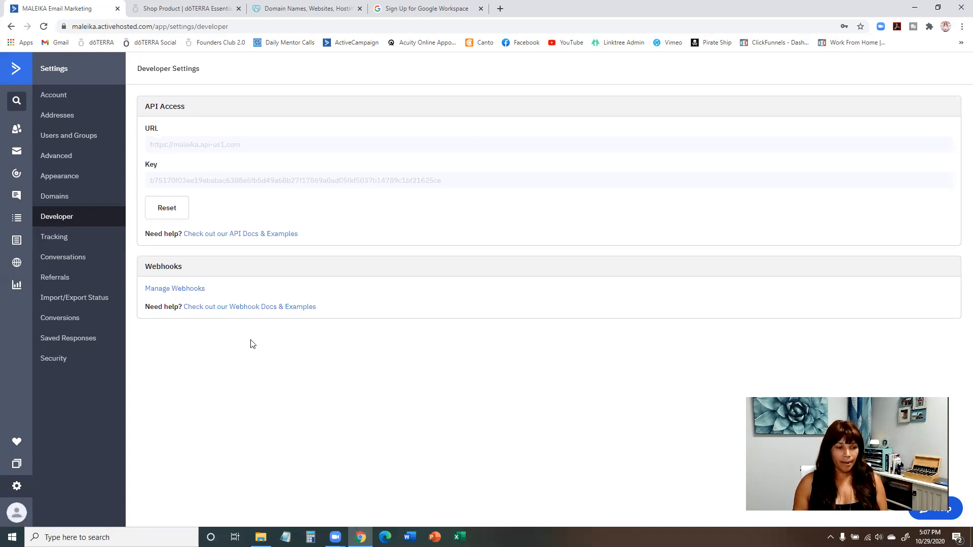
Open the Apps directory and look through the popular apps and the full list of available integrations.
click(15, 467)
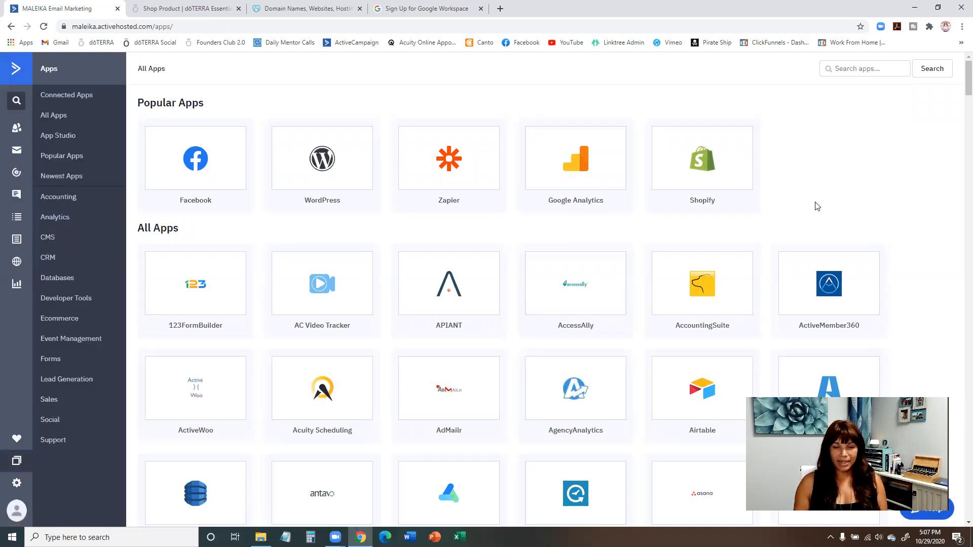
scroll(817, 206, down, 11)
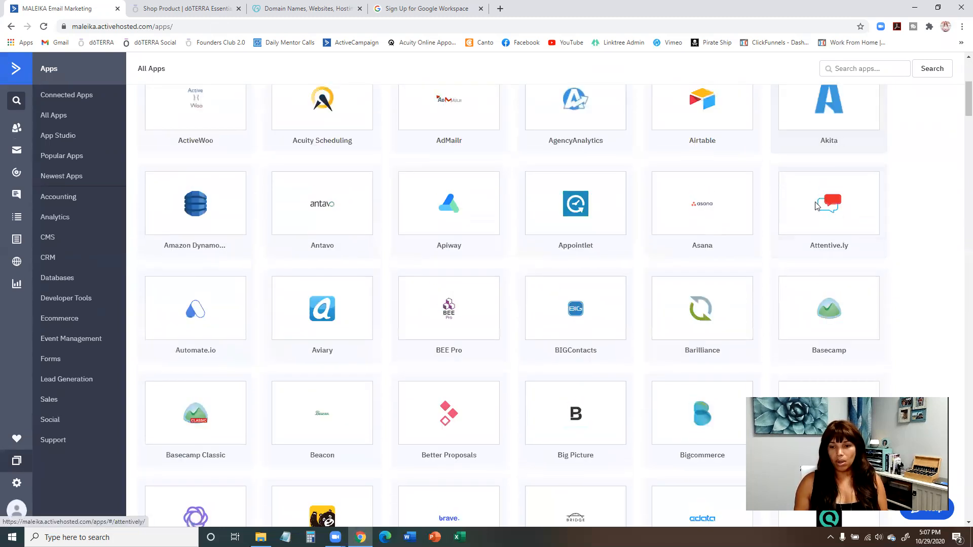
scroll(817, 206, down, 8)
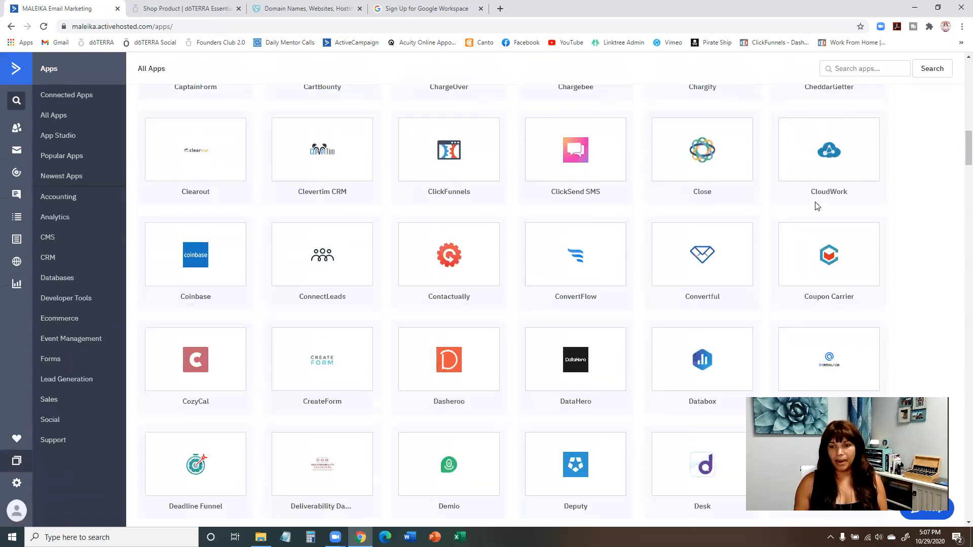
scroll(817, 206, up, 10)
scroll(816, 206, up, 10)
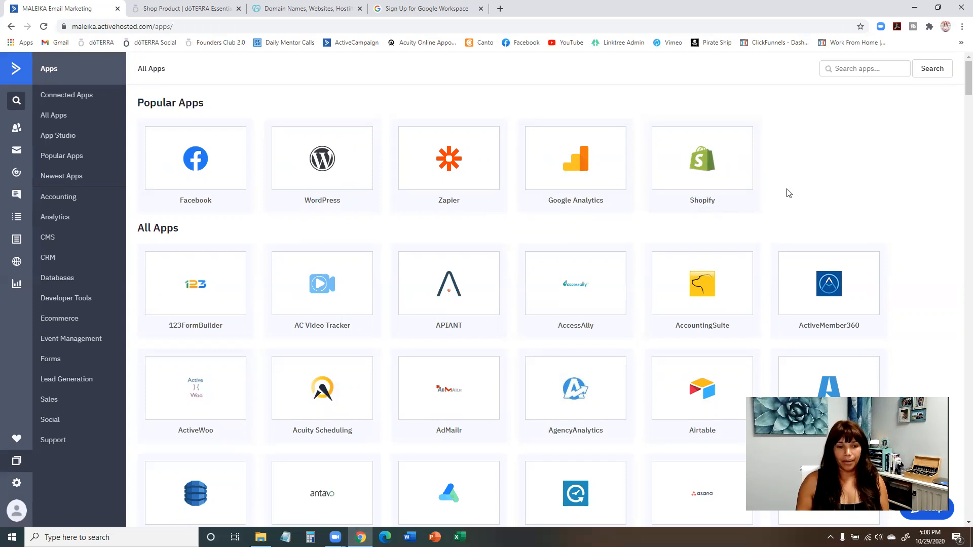
scroll(788, 193, down, 4)
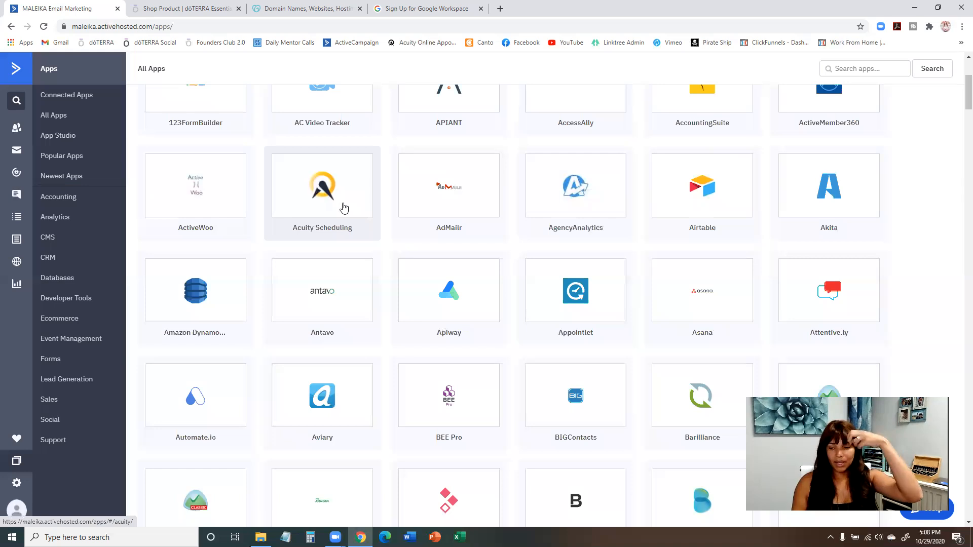
scroll(352, 212, down, 4)
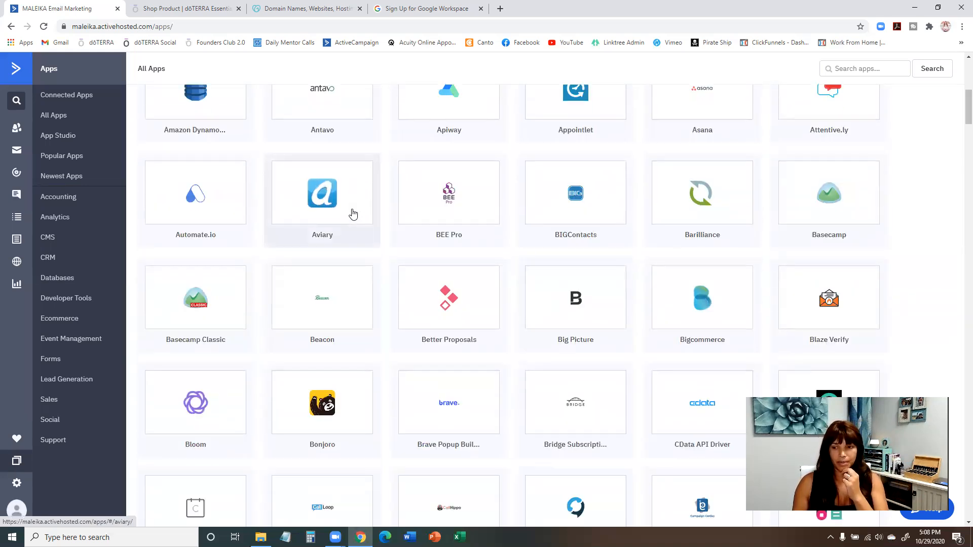
scroll(353, 214, down, 1)
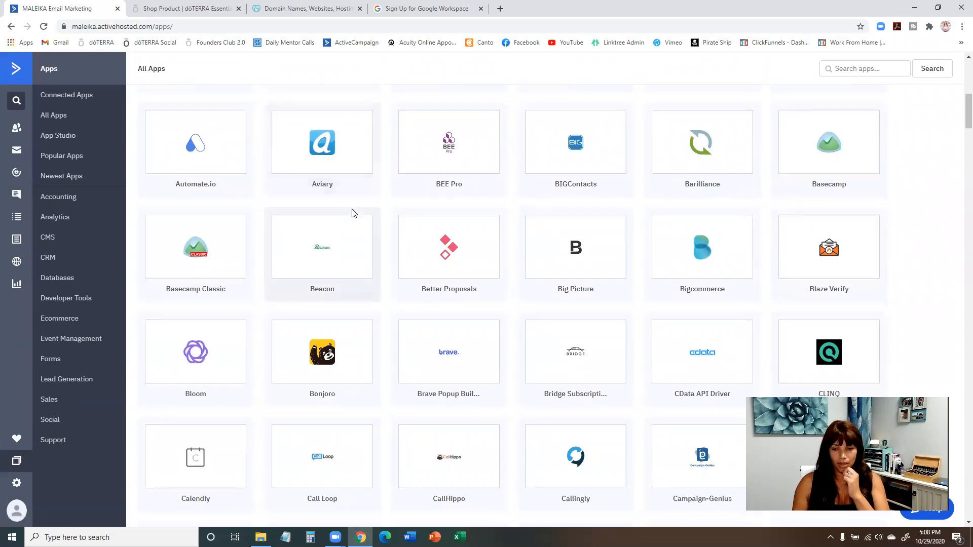
scroll(353, 213, down, 2)
scroll(353, 213, down, 10)
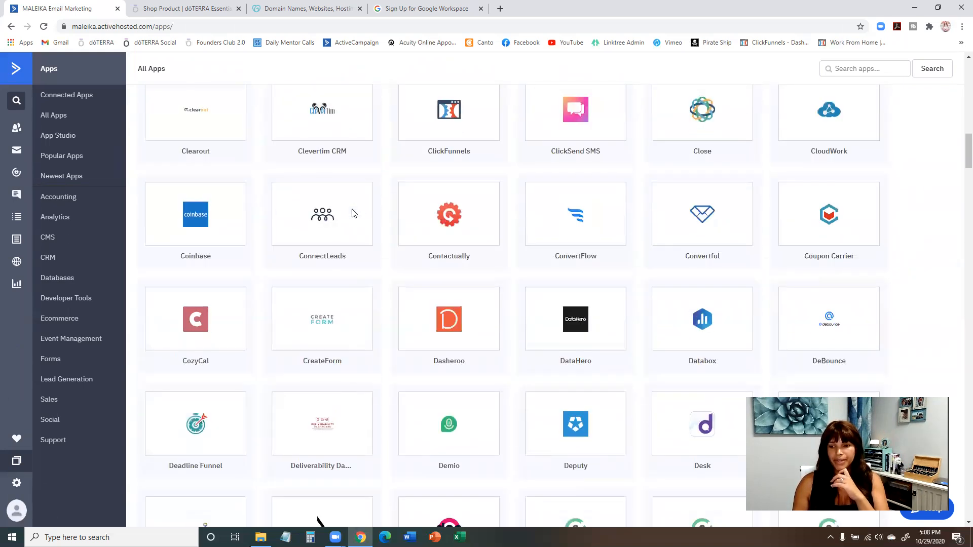
scroll(353, 213, down, 10)
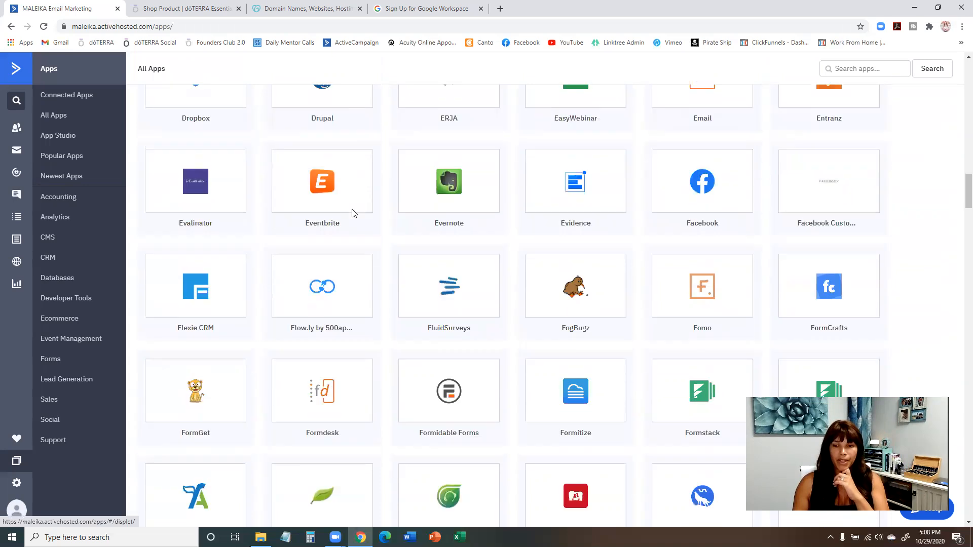
scroll(353, 213, down, 11)
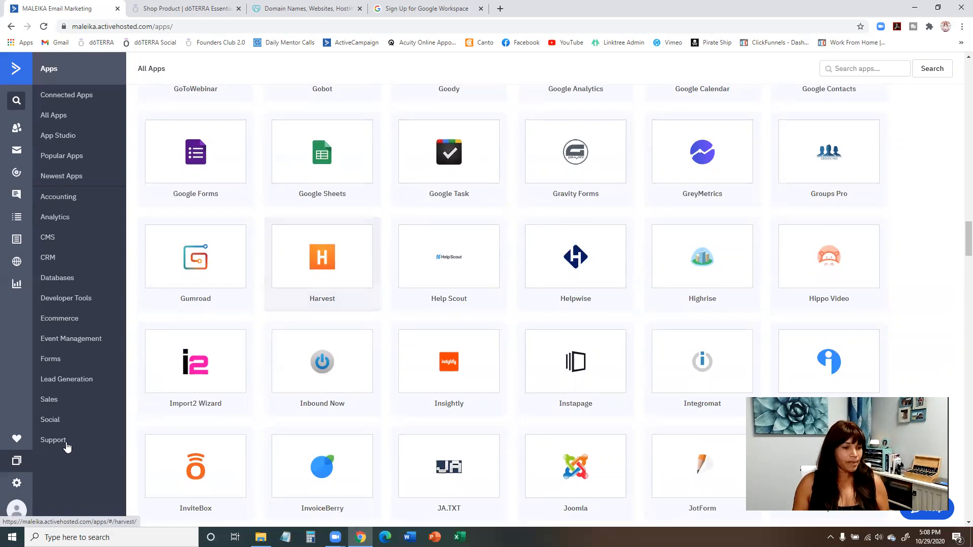
View the ActiveCampaign Referral Program from the refer-friends option and close it.
click(16, 441)
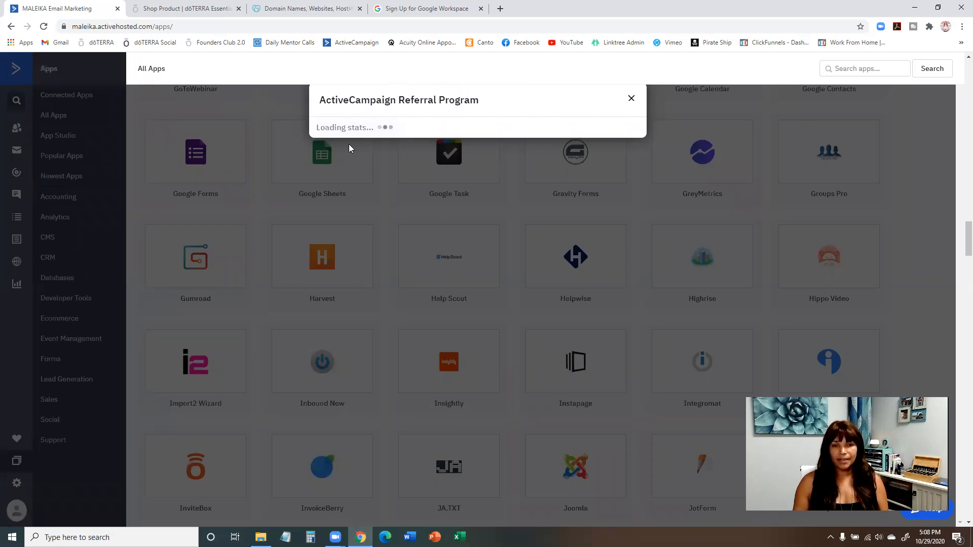
click(633, 100)
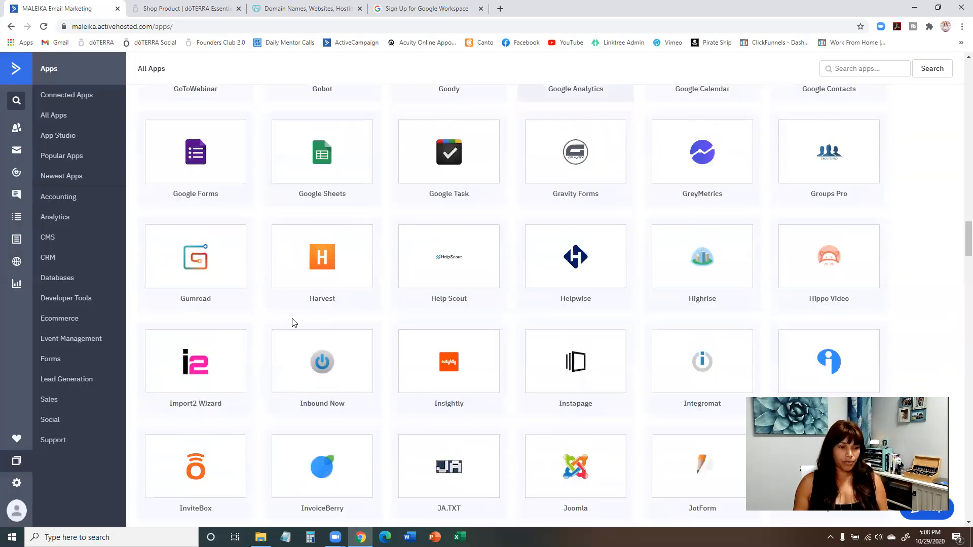
click(19, 441)
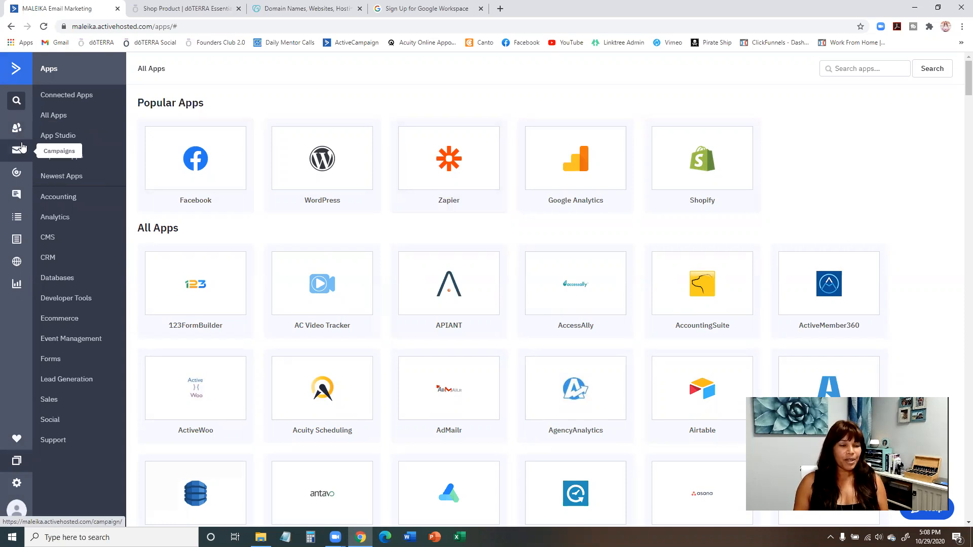
Start a new contact list on the Lists page and name it "Wholesale Customer".
click(17, 219)
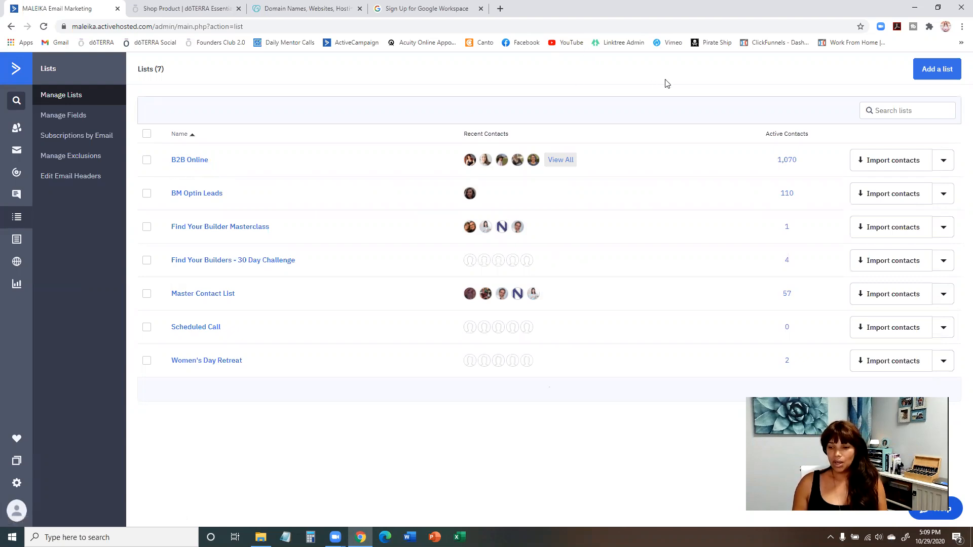
click(937, 71)
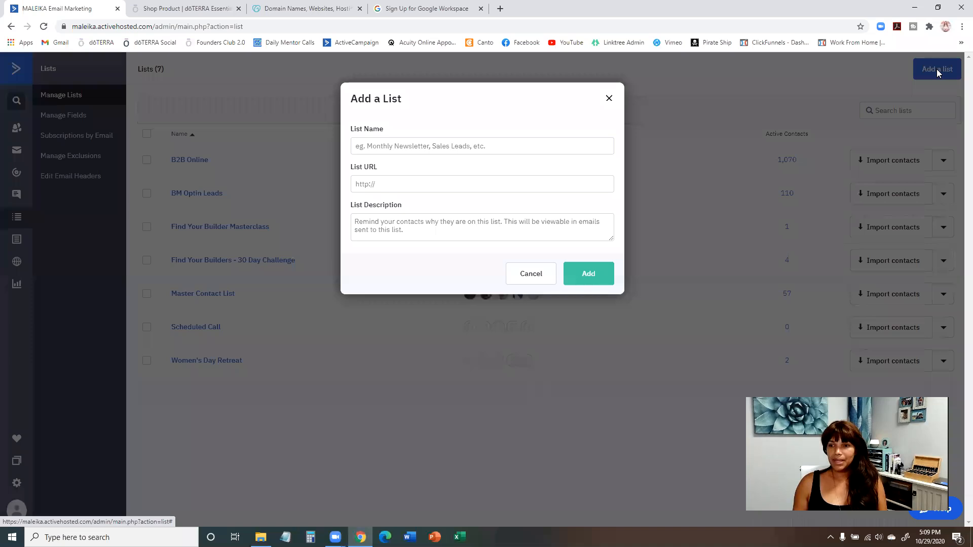
click(476, 148)
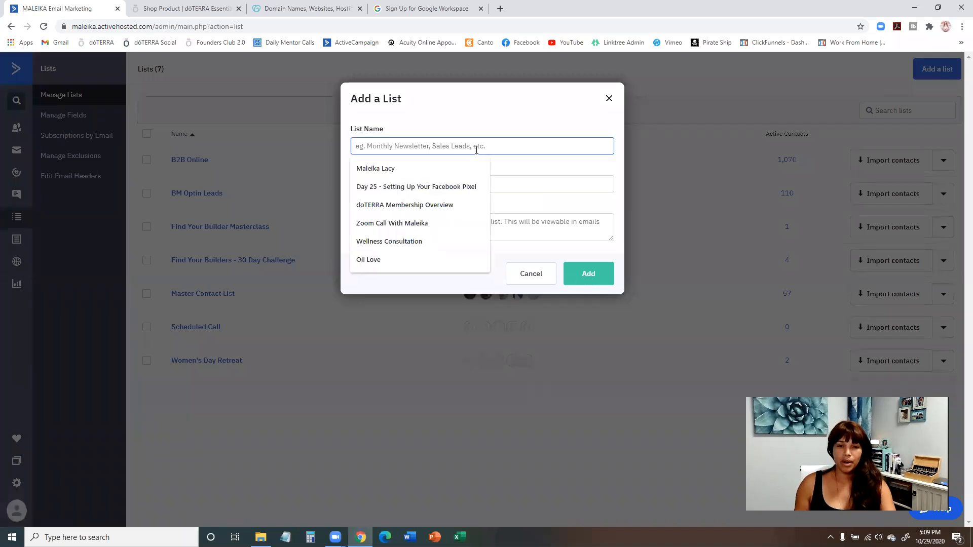
text(W)
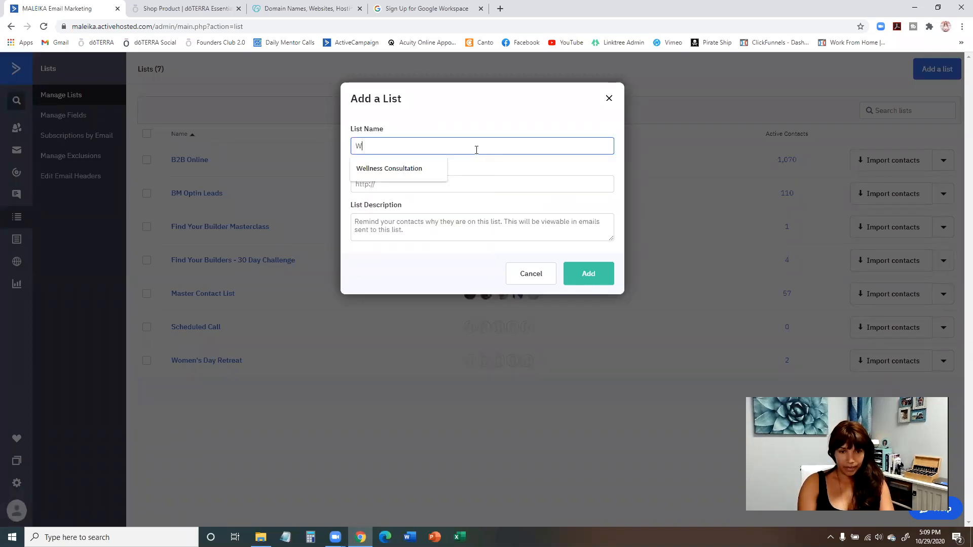
text(ho)
key(BackSpace)
key(BackSpace)
text(holsale)
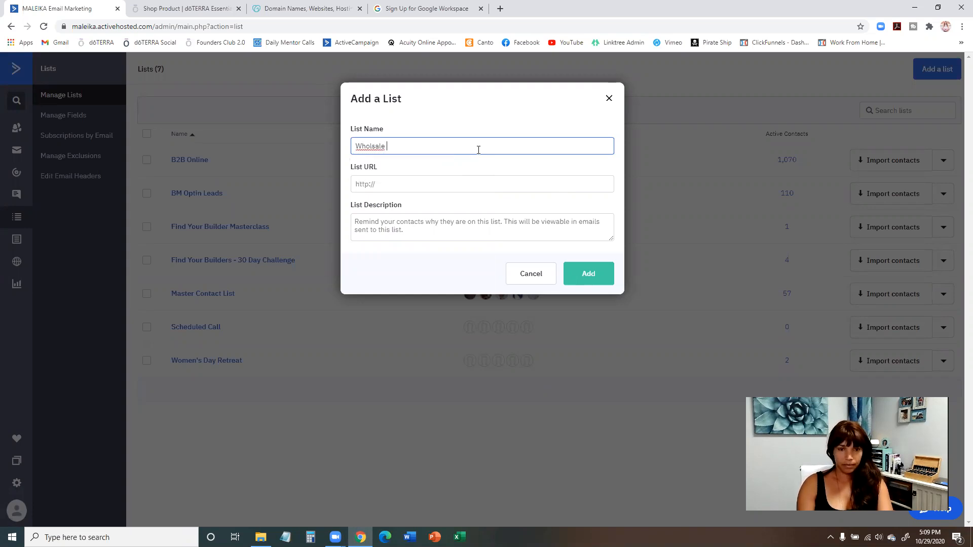
right_click(374, 146)
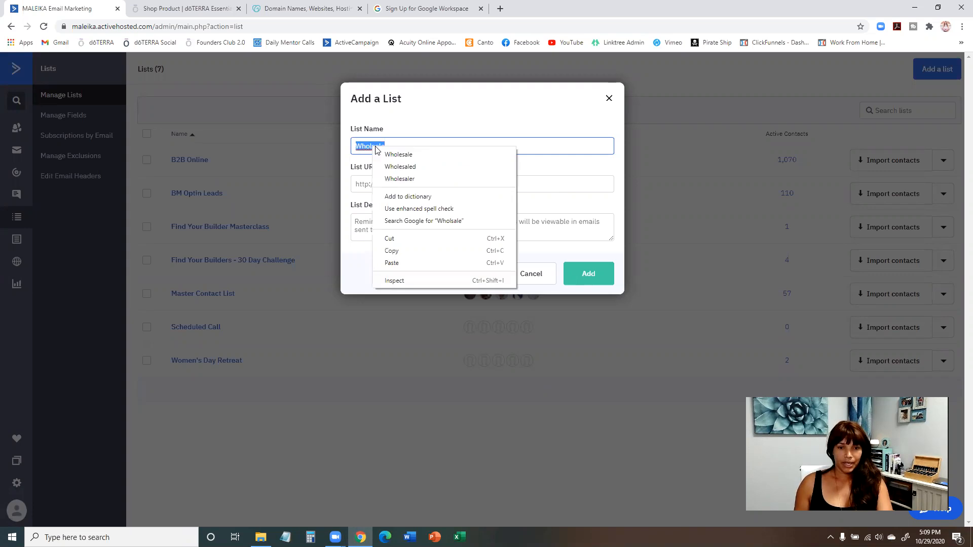
click(414, 149)
text(Customer)
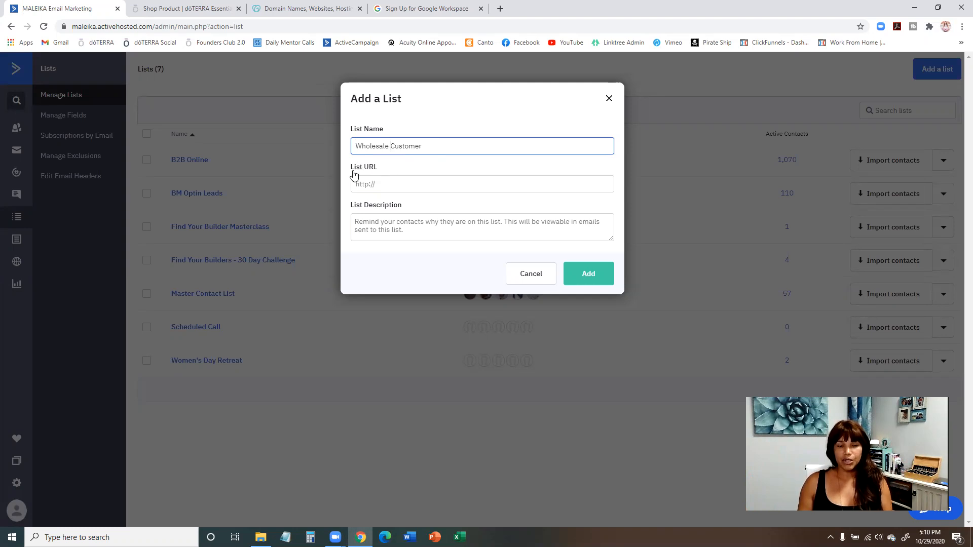
Switch to the doTERRA site, continue the session, open My Site Address from the account profile, and copy the current site address.
click(381, 184)
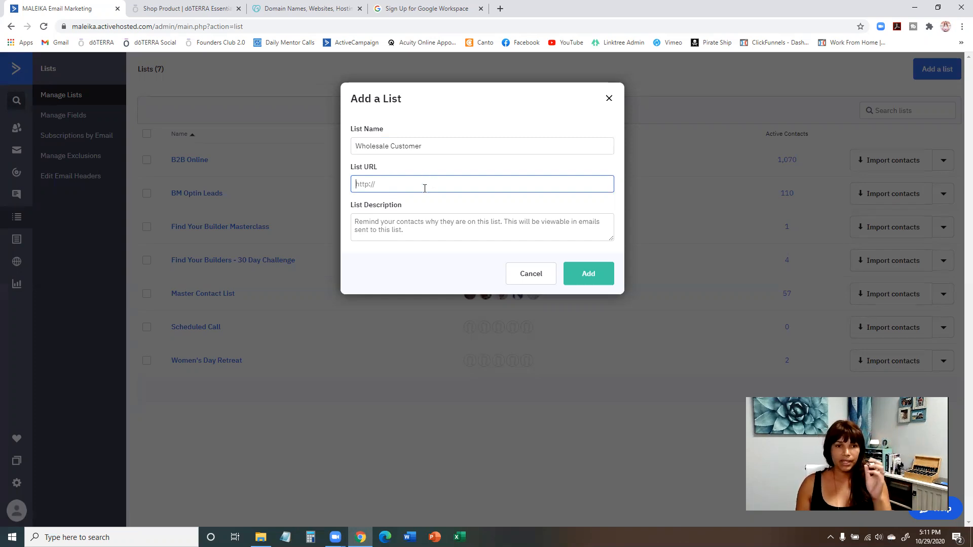
click(205, 14)
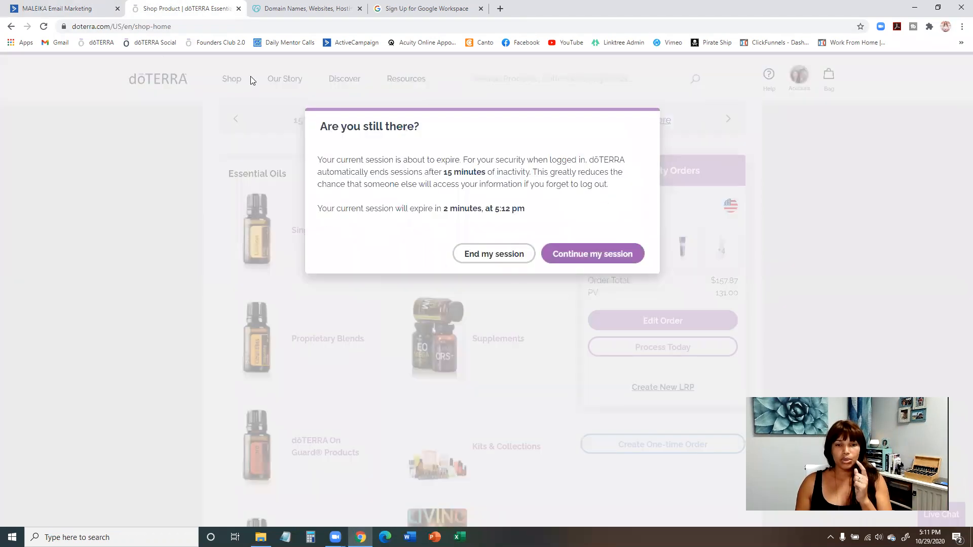
click(579, 257)
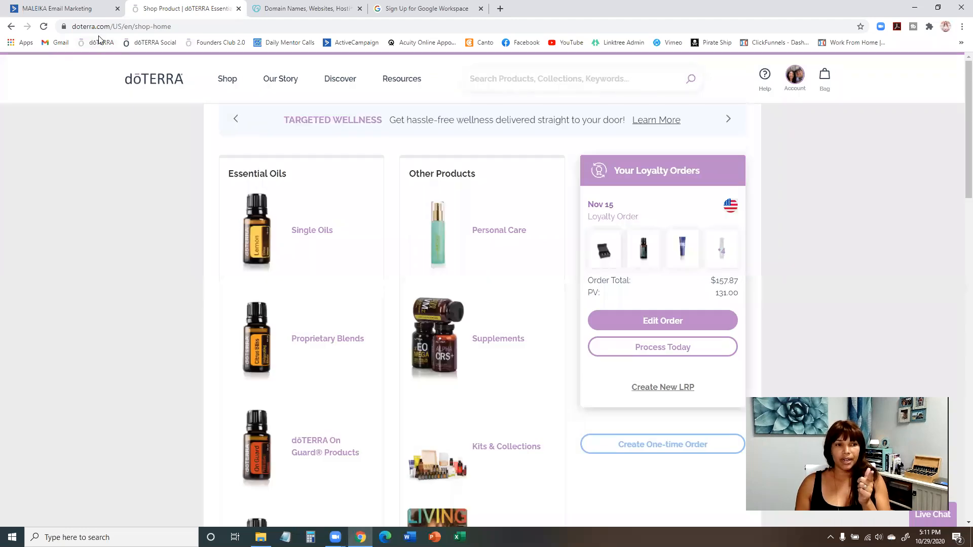
click(795, 76)
click(738, 150)
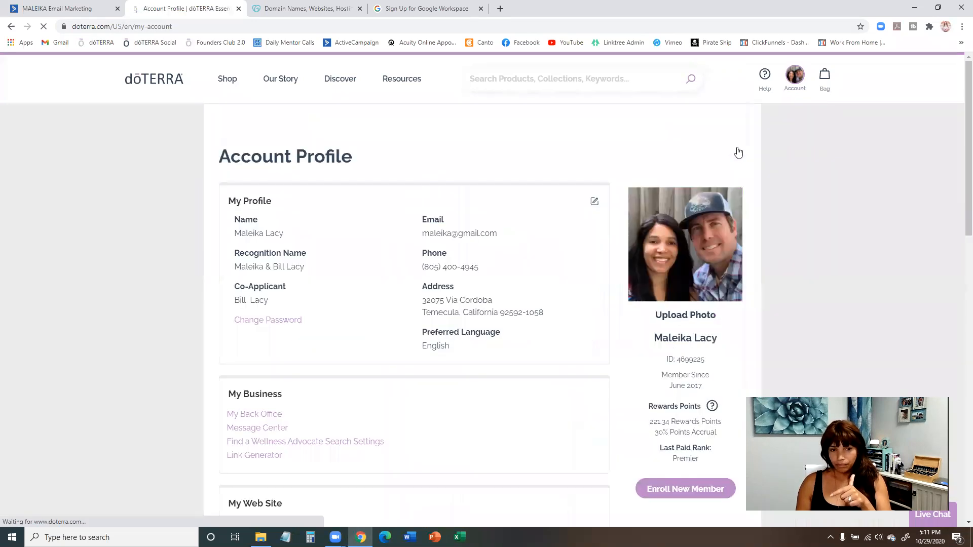
scroll(310, 251, down, 4)
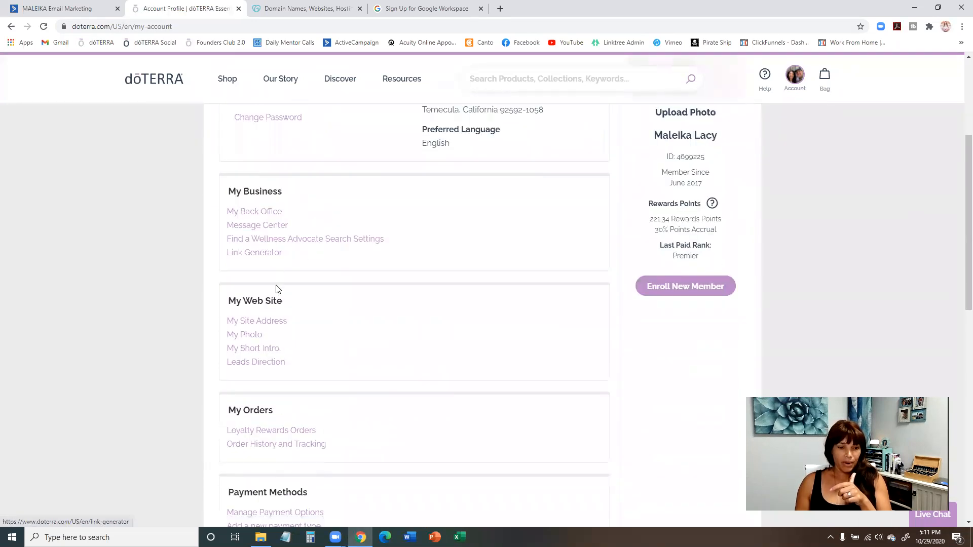
click(275, 324)
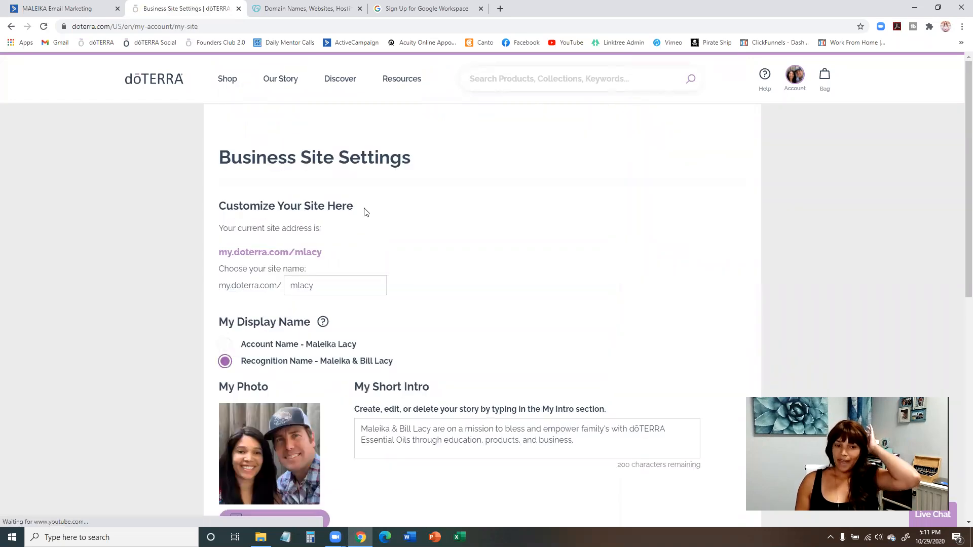
scroll(366, 211, down, 2)
drag(322, 151, 222, 154)
key(ctrl+c)
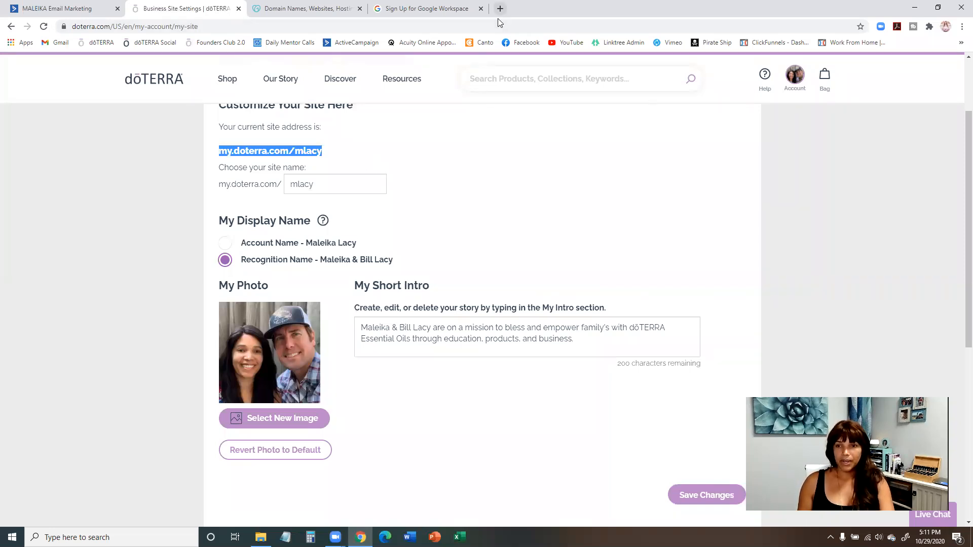
Open the copied site address in a new browser tab and compare the business home page with the site settings.
click(826, 3)
key(ctrl+t)
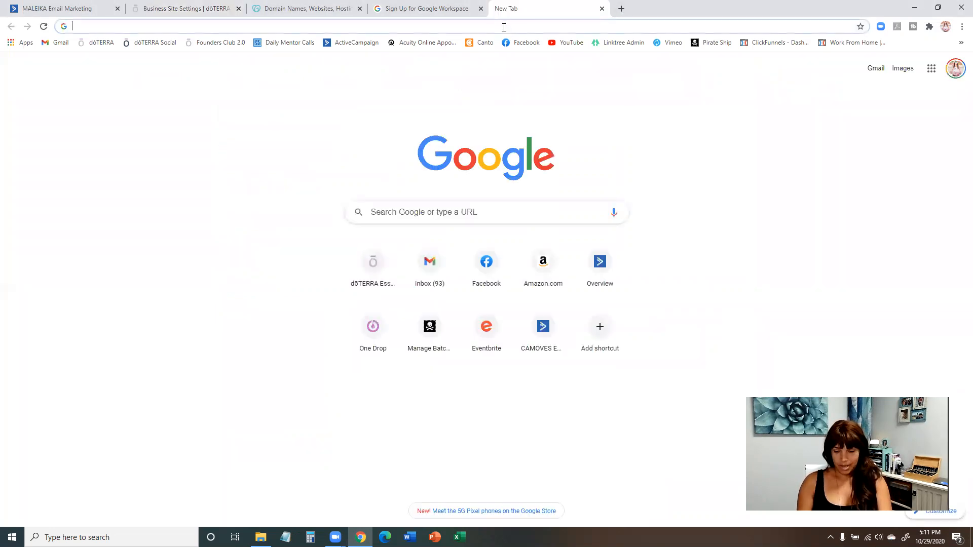
key(Return)
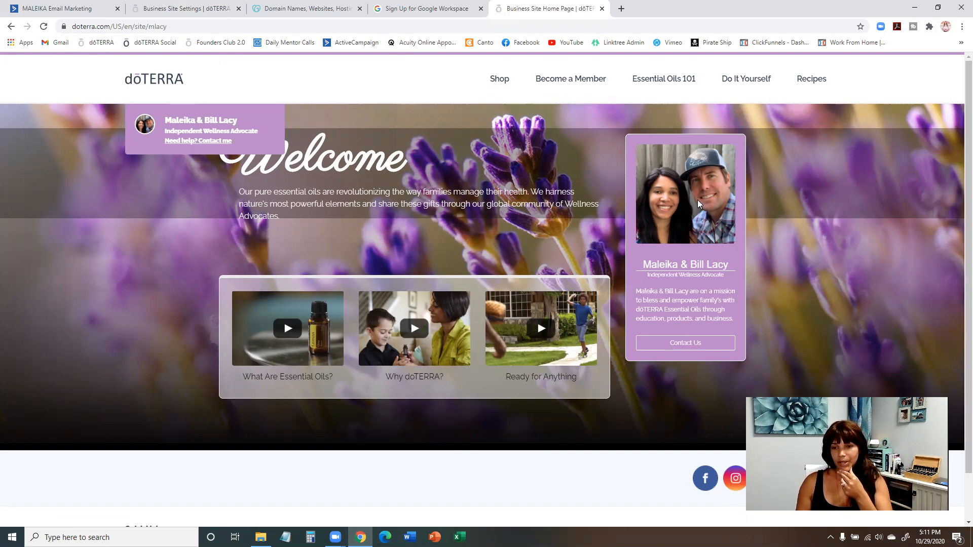
click(156, 9)
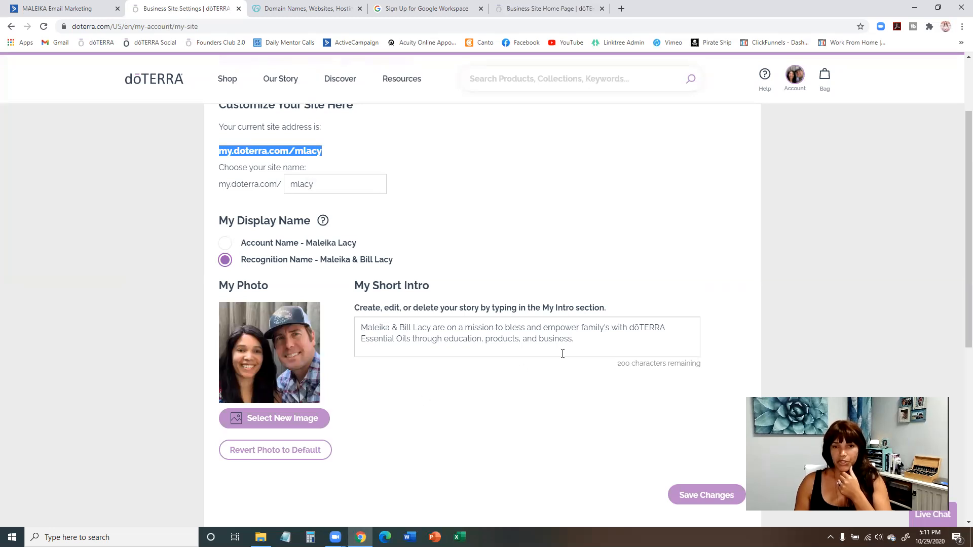
click(590, 14)
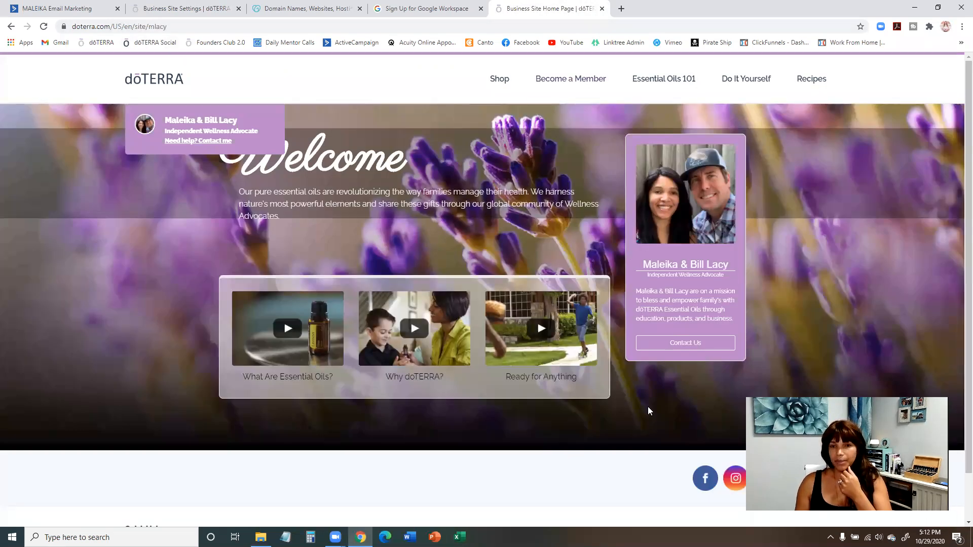
Continue to the Become a Member enrollment form and look at its region and language choices.
click(562, 79)
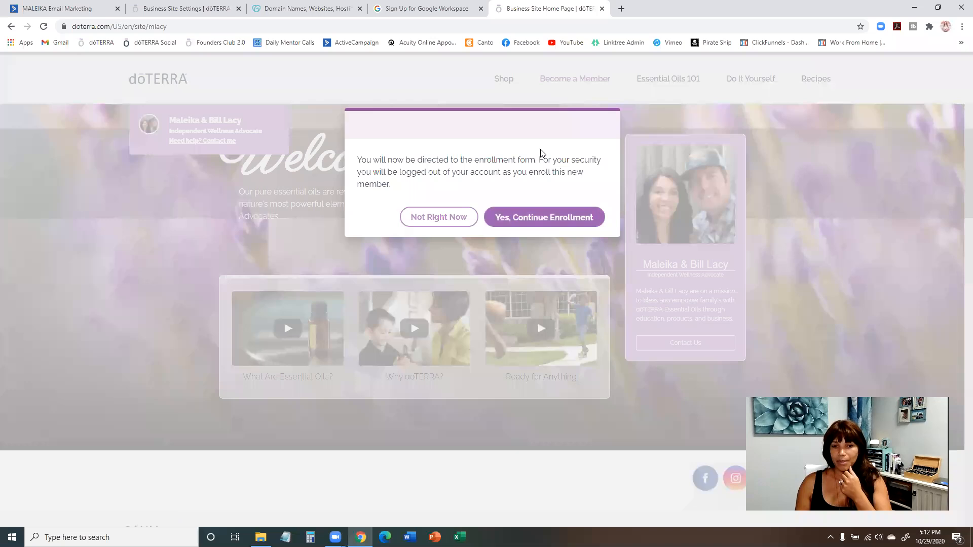
click(538, 218)
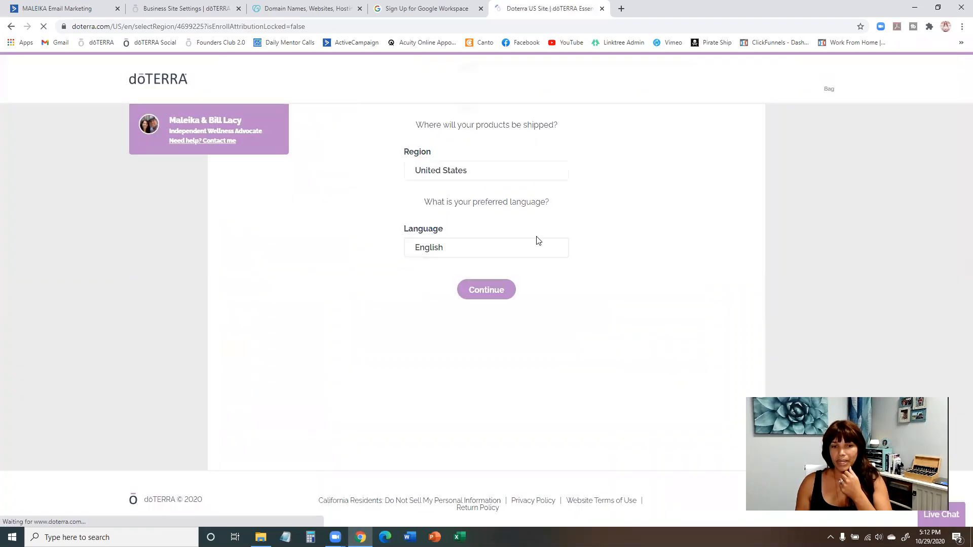
click(529, 172)
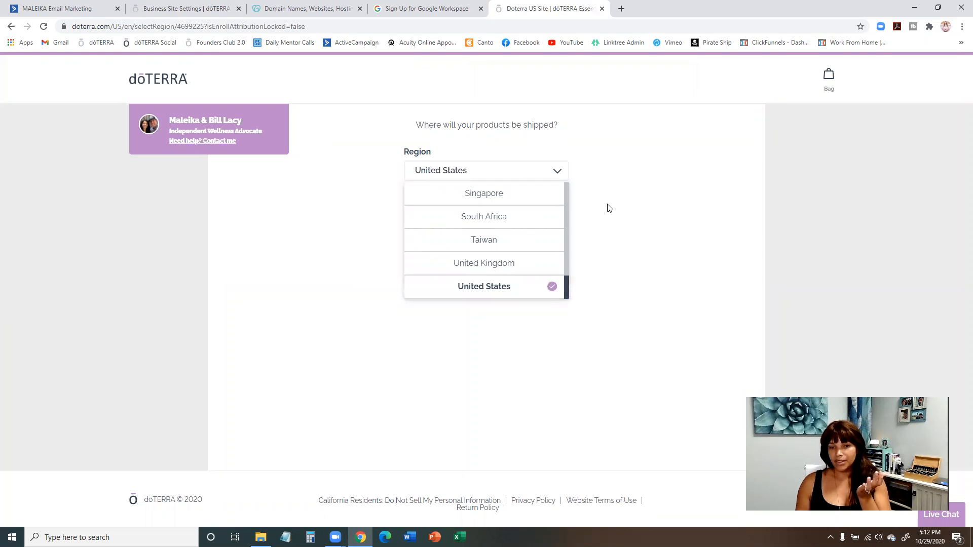
click(586, 250)
click(554, 252)
click(616, 221)
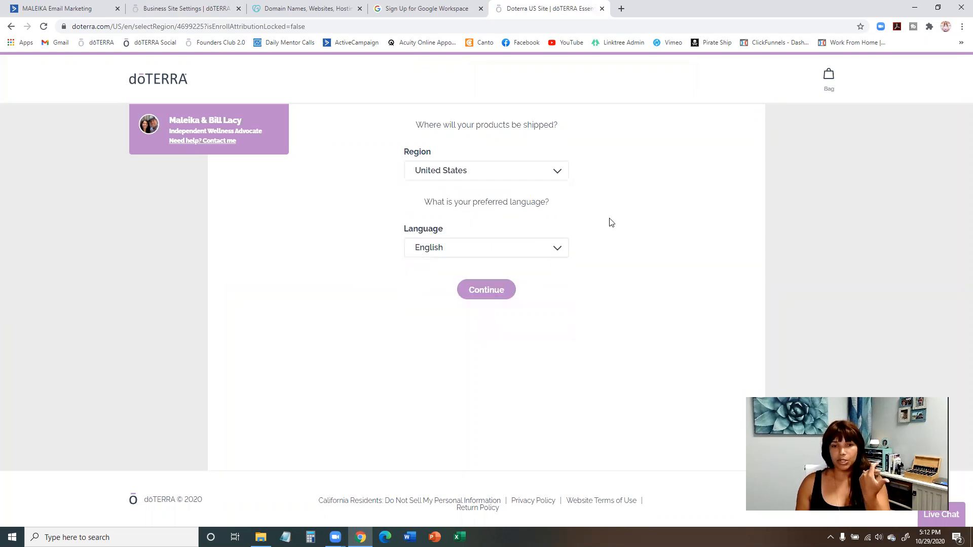
Switch back to ActiveCampaign and paste the copied doTERRA site address as the new list's URL.
click(76, 9)
key(ctrl+v)
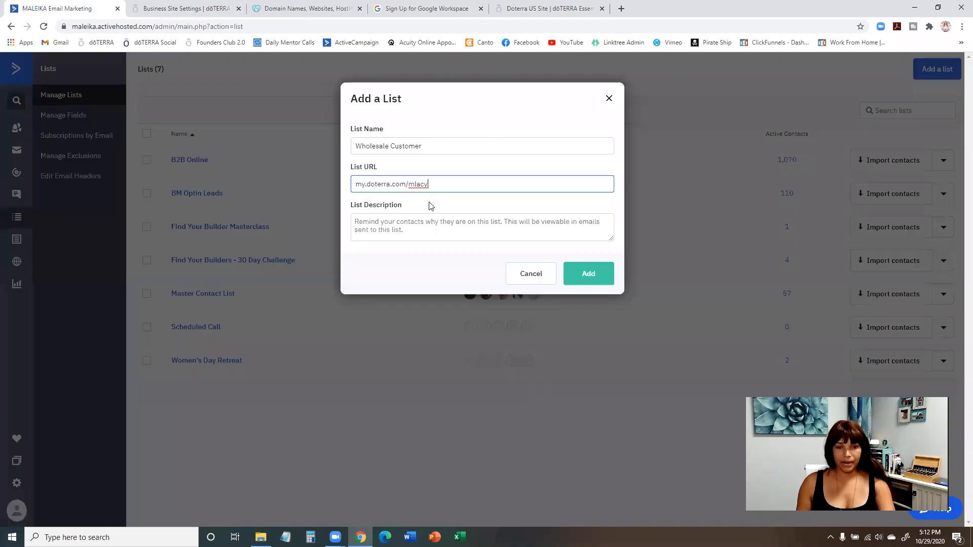
Set the list description to "You are receiving this email because you sign up as a doTERRA member with me." and add the list.
click(422, 222)
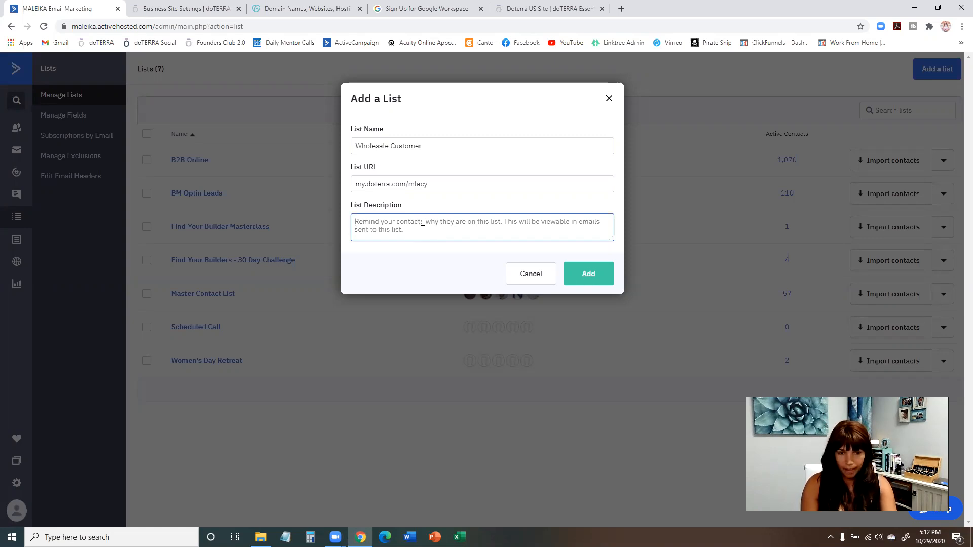
text(You)
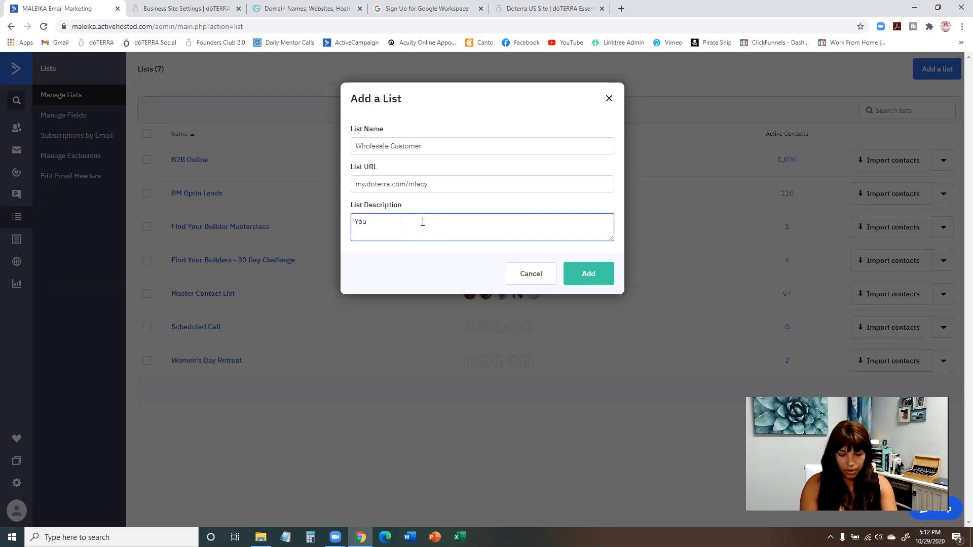
text( are recieev)
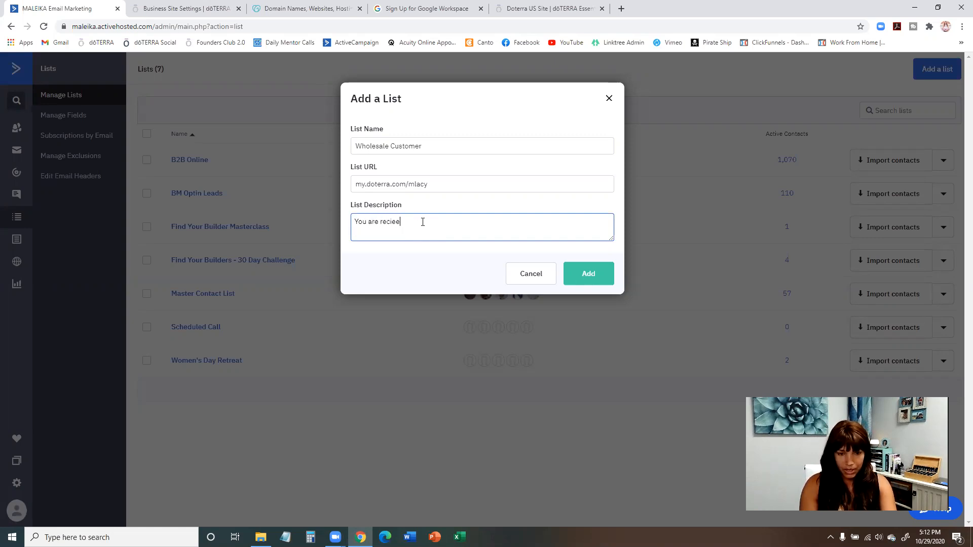
key(BackSpace)
text(ving)
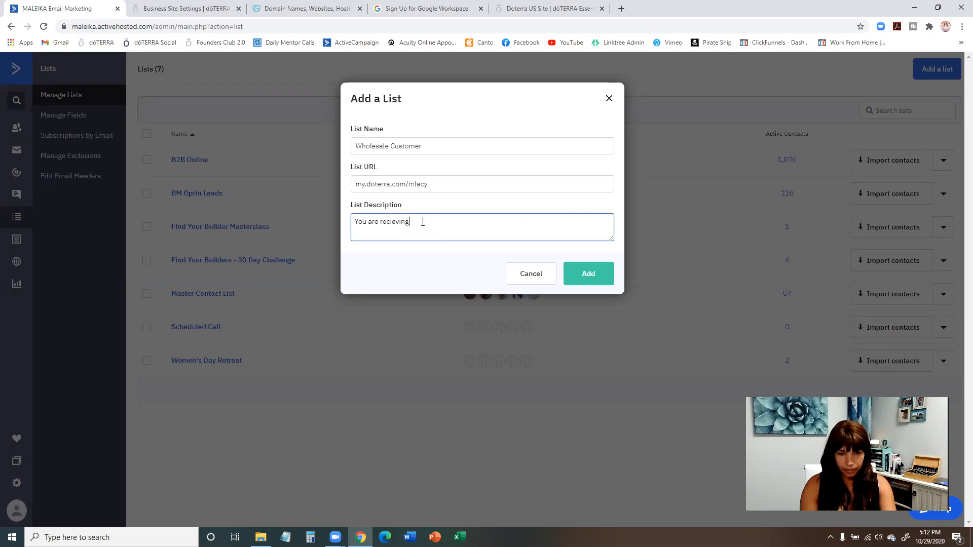
text( this email be)
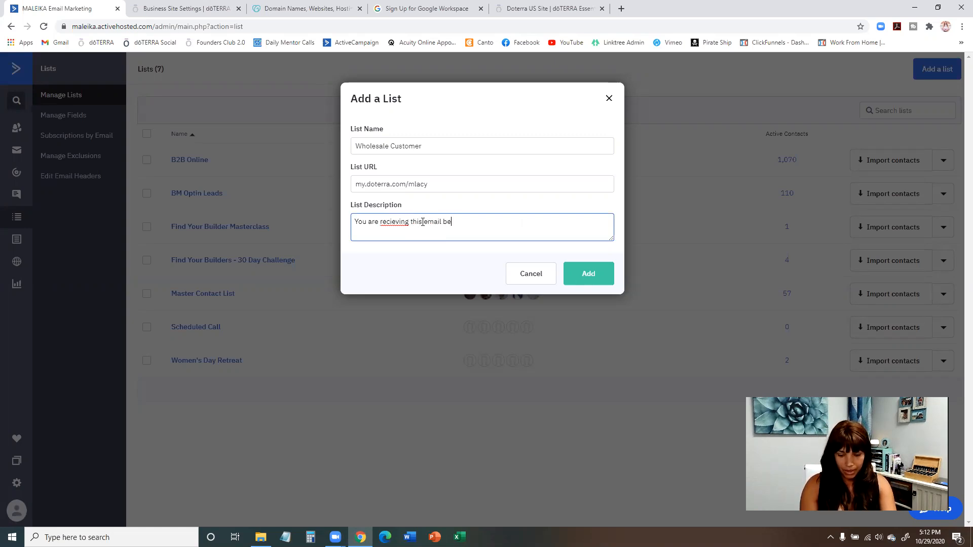
text(cause you a)
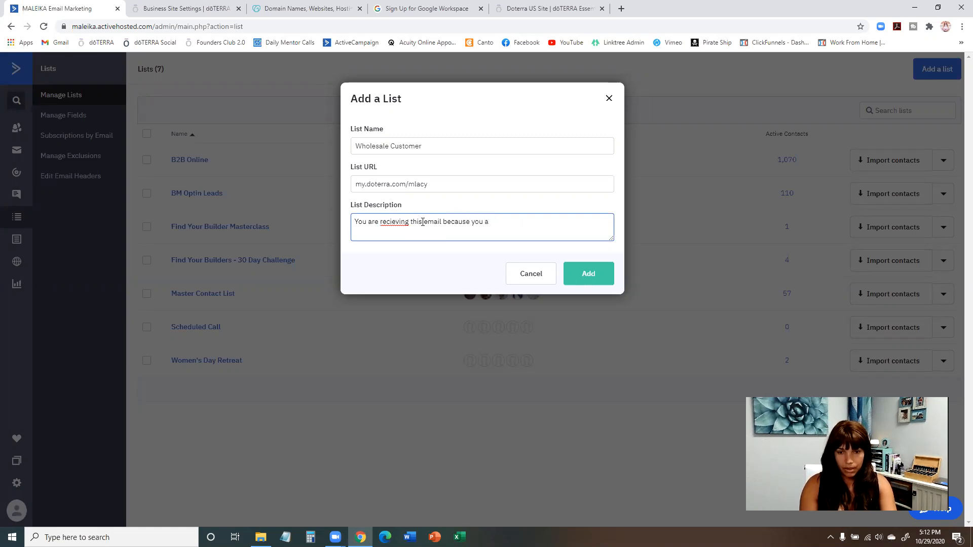
key(BackSpace)
text(si)
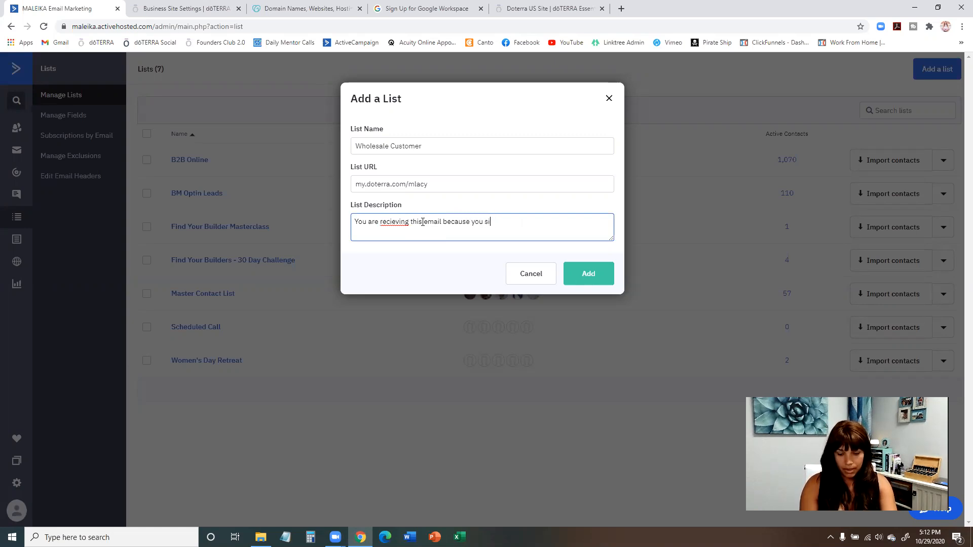
text(gn up as a )
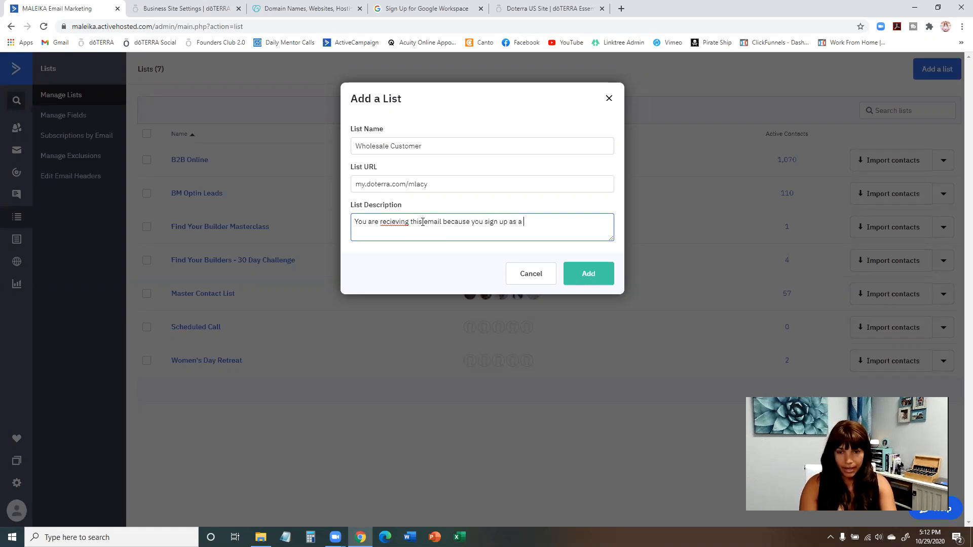
text(doTERRA )
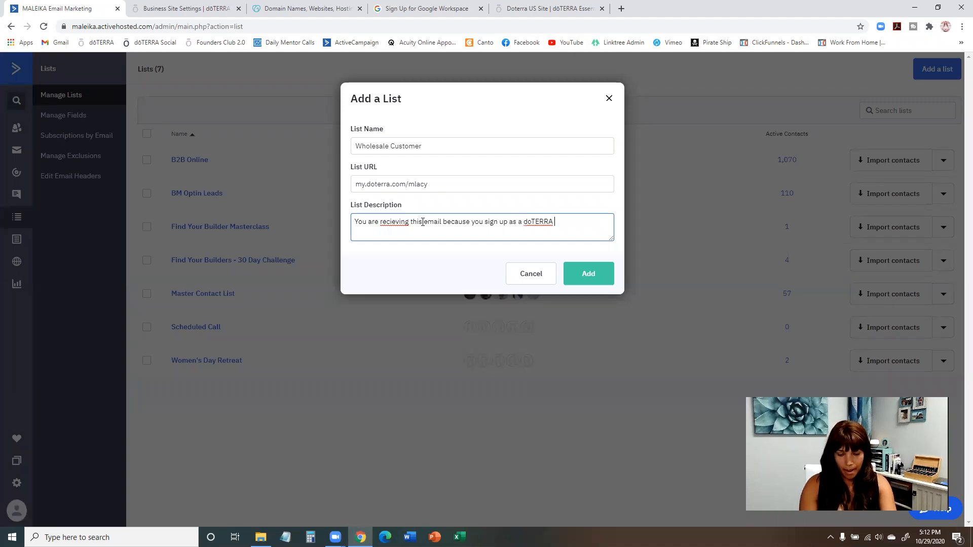
text(member with me.)
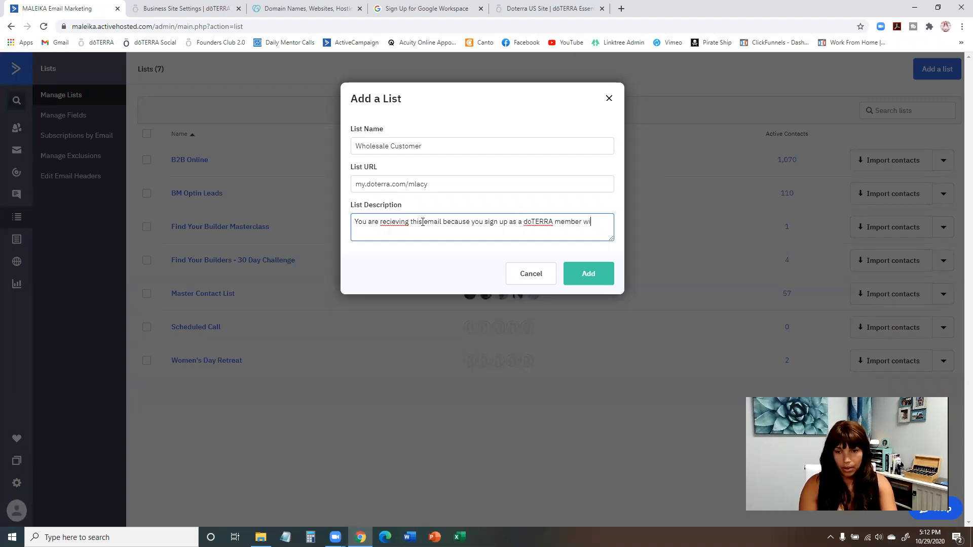
right_click(394, 223)
click(403, 231)
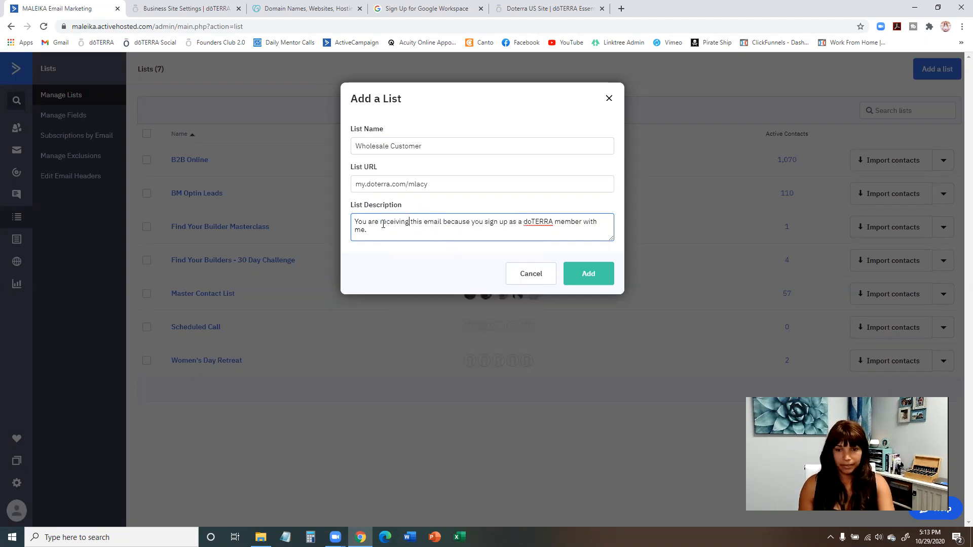
click(600, 276)
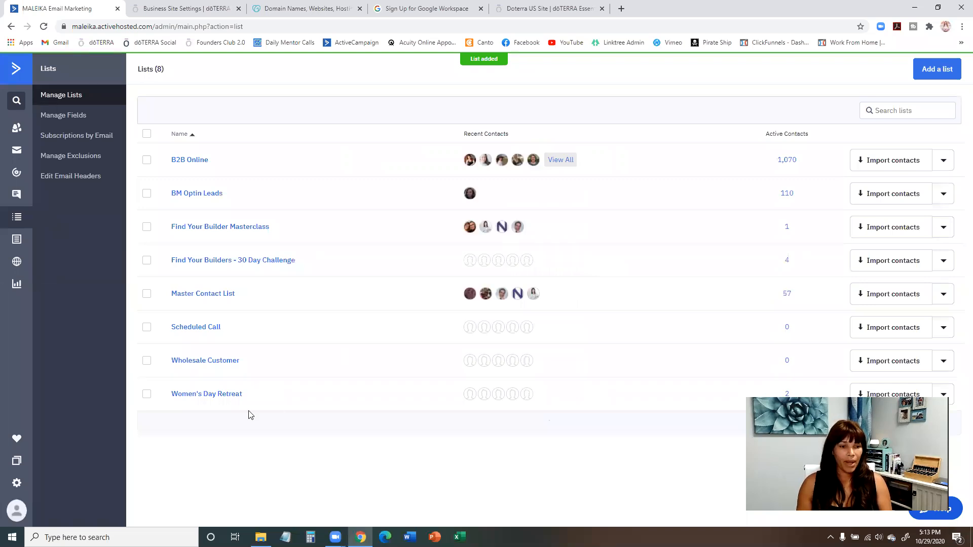
Open the contacts of the Wholesale Customer list and start adding a new contact.
click(219, 362)
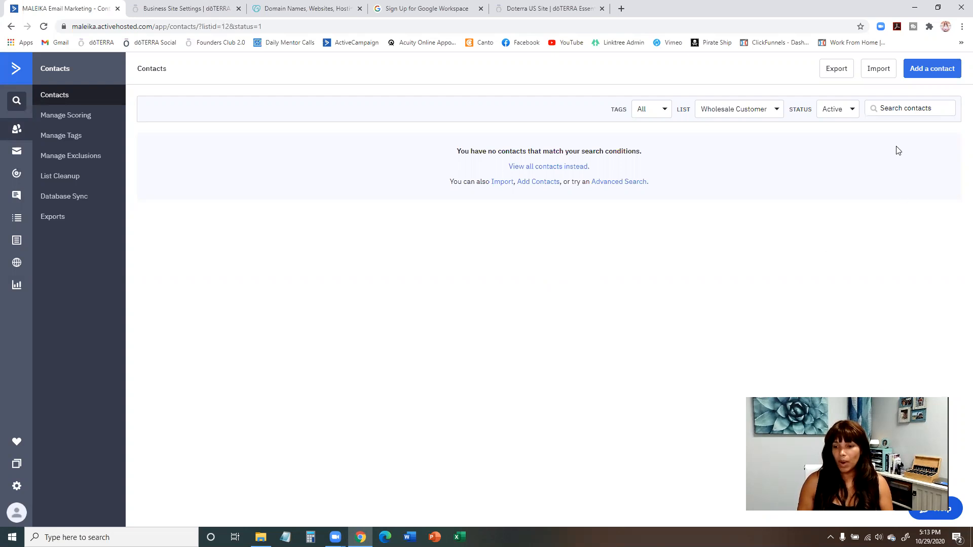
click(935, 74)
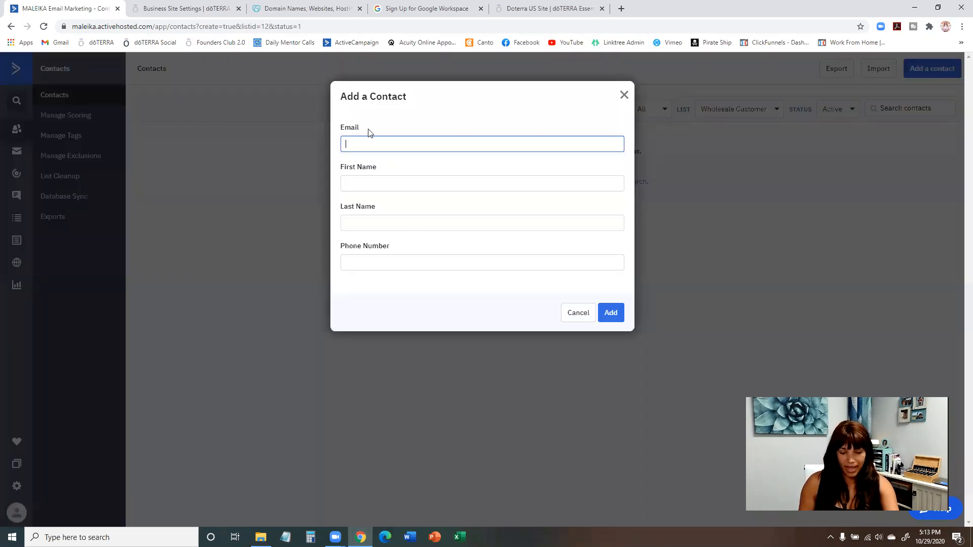
text(maleika)
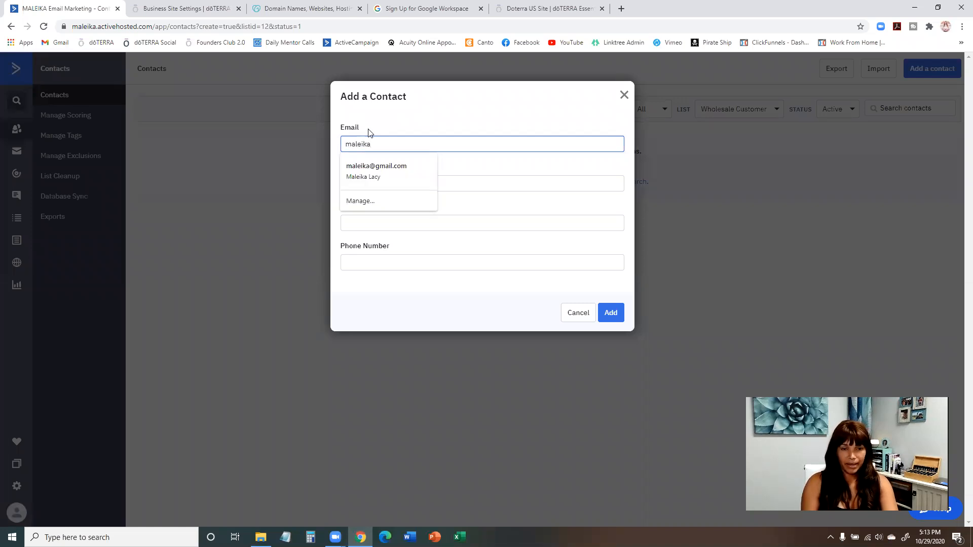
key(BackSpace)
key(BackSpace)
key(BackSpace)
key(BackSpace)
key(BackSpace)
key(BackSpace)
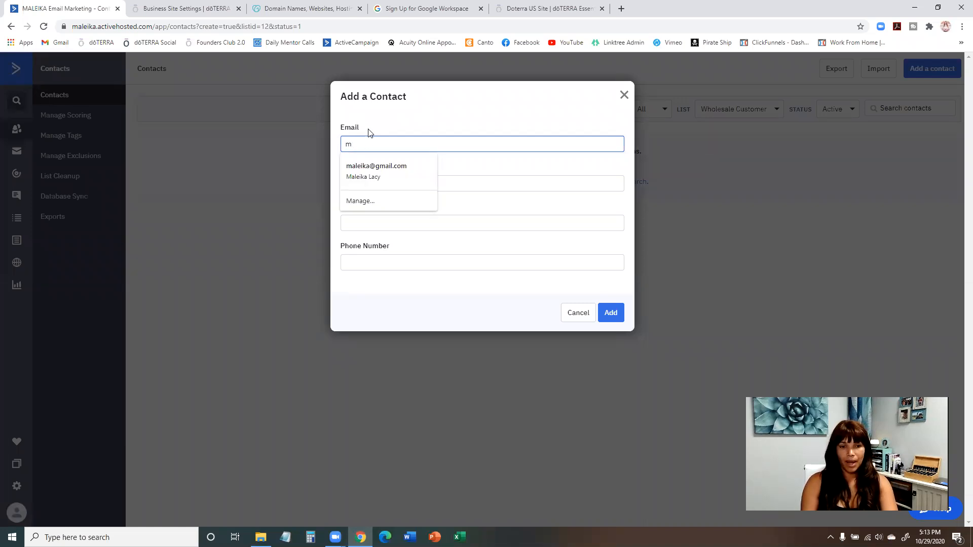
text(mary)
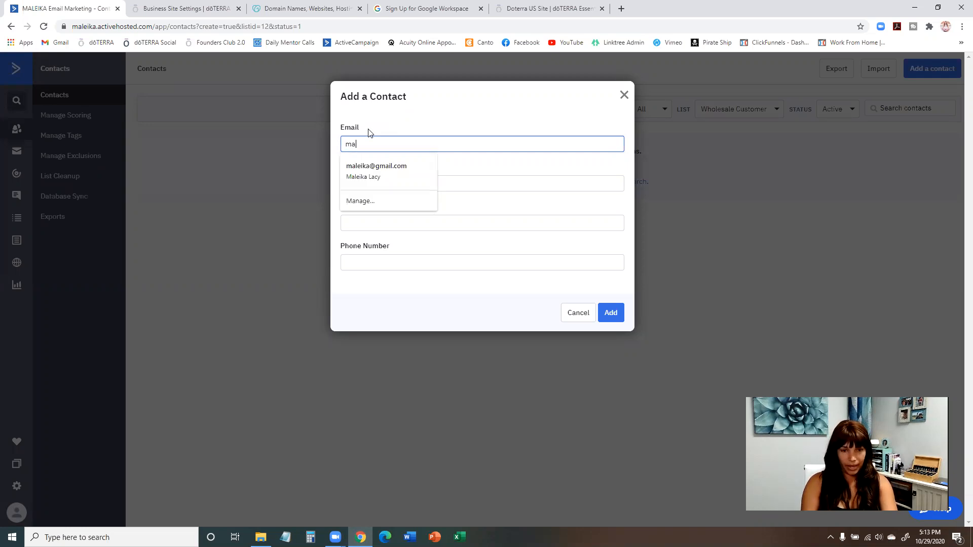
key(BackSpace)
key(BackSpace)
key(BackSpace)
key(BackSpace)
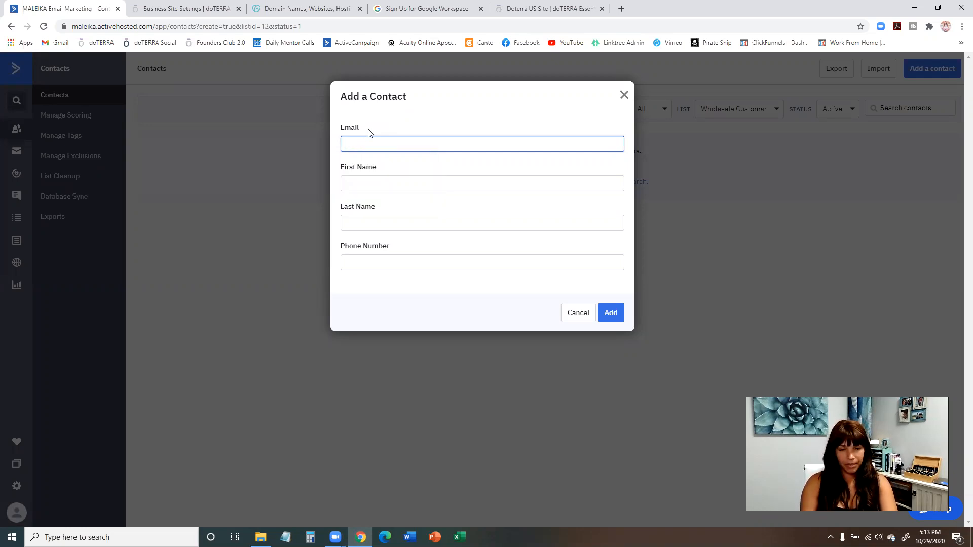
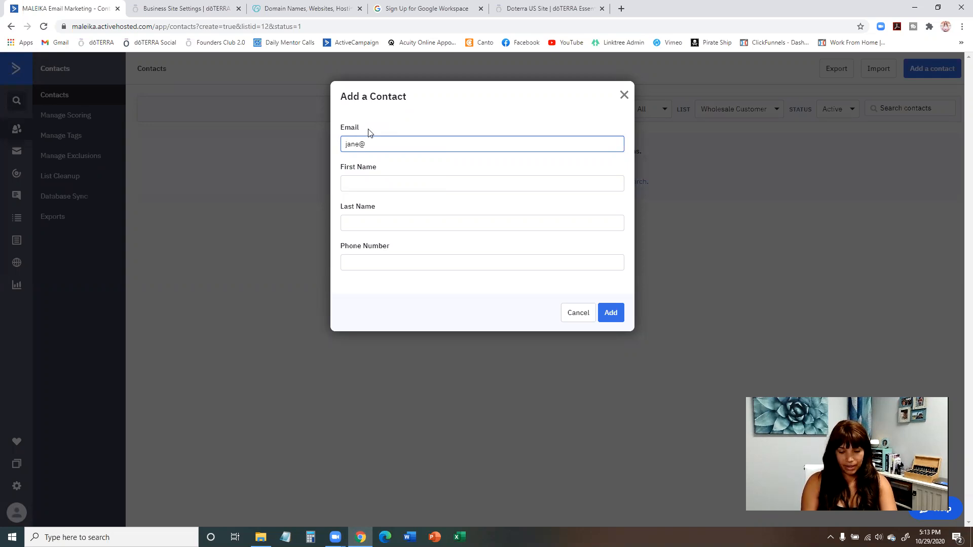
Enter the new contact's e-mail address.
key(BackSpace)
key(BackSpace)
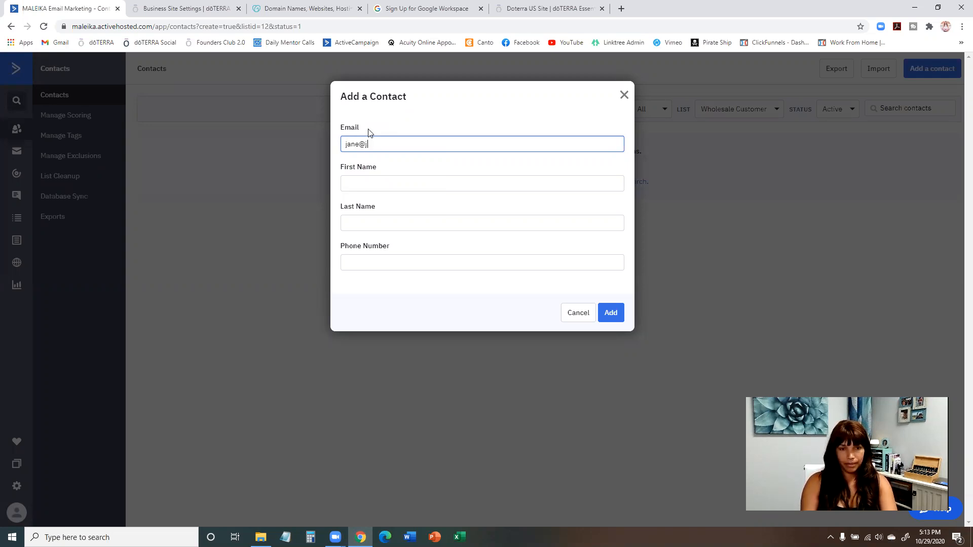
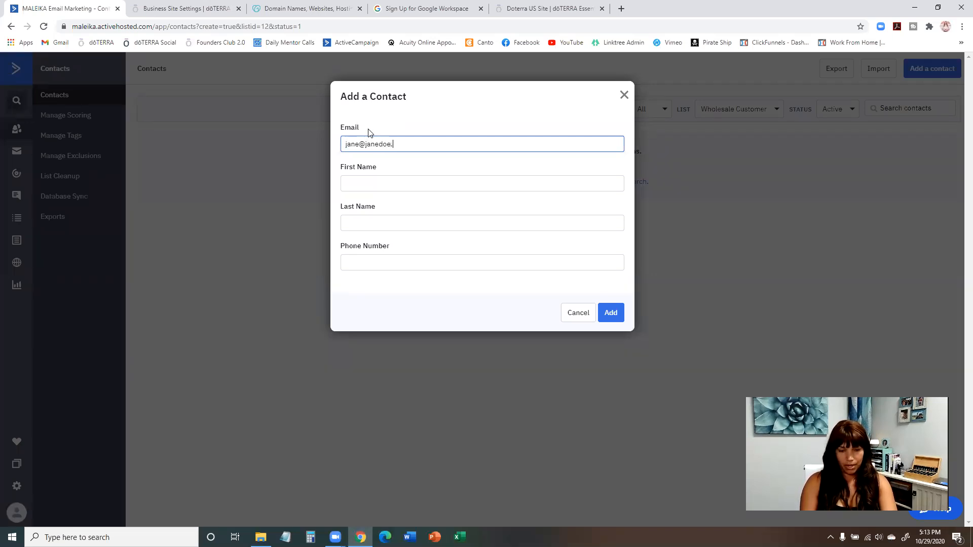
Fill in the contact's first and last name and add the contact without a phone number.
click(420, 176)
text(Jane)
key(Tab)
text(Doe)
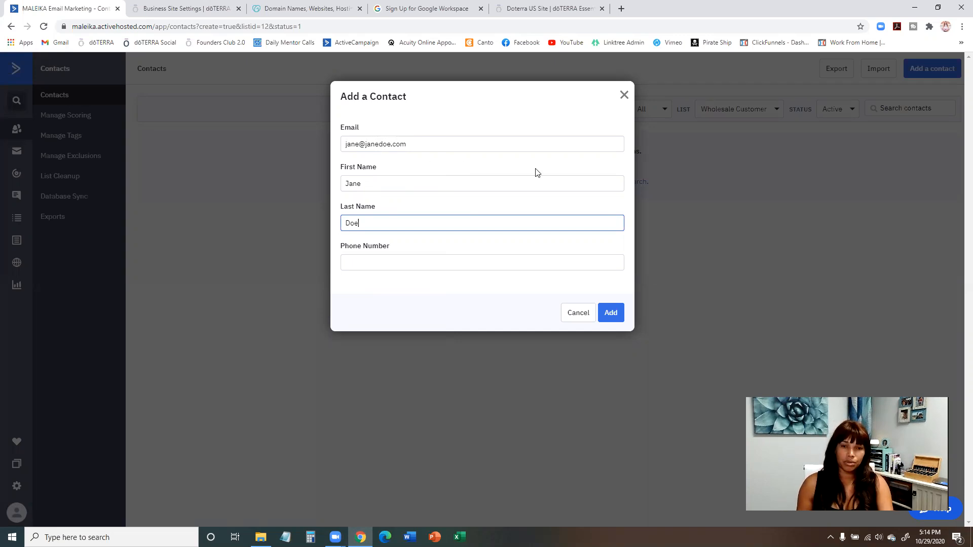
click(613, 314)
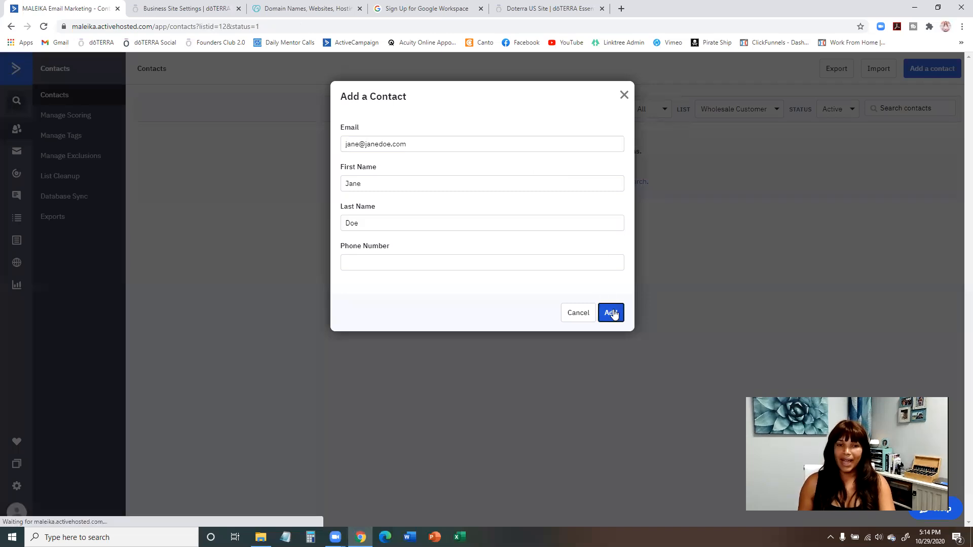
Assign the new contact to the Wholesale Customer list and check the automations available for it.
click(613, 135)
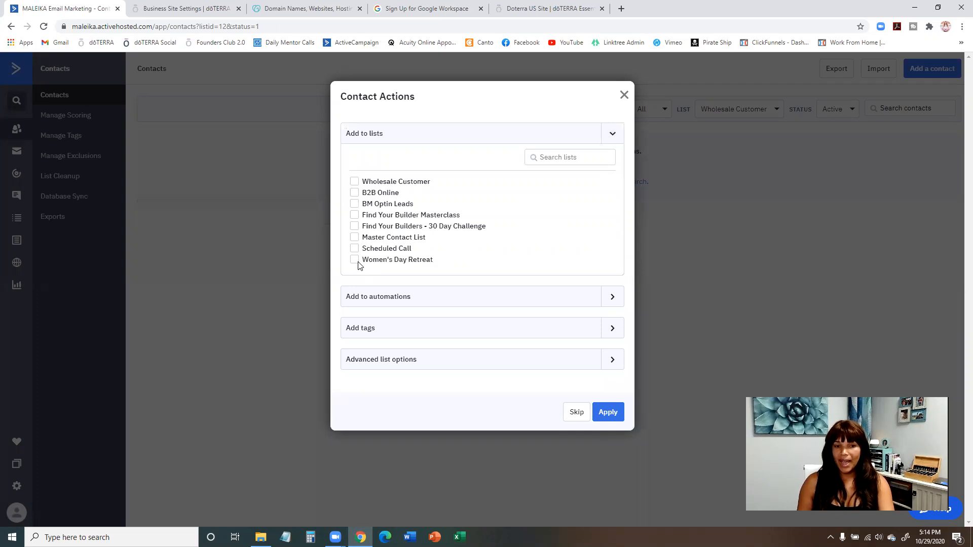
click(355, 182)
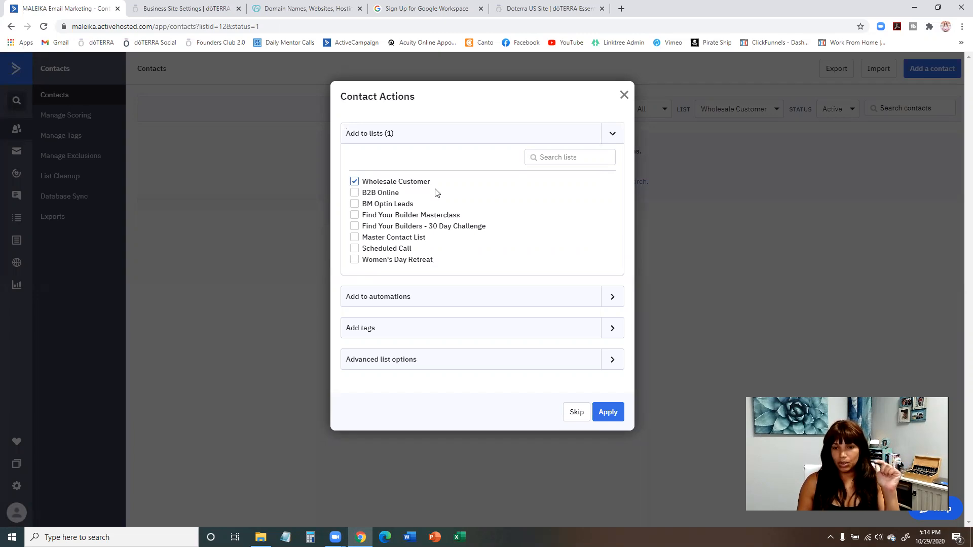
click(613, 135)
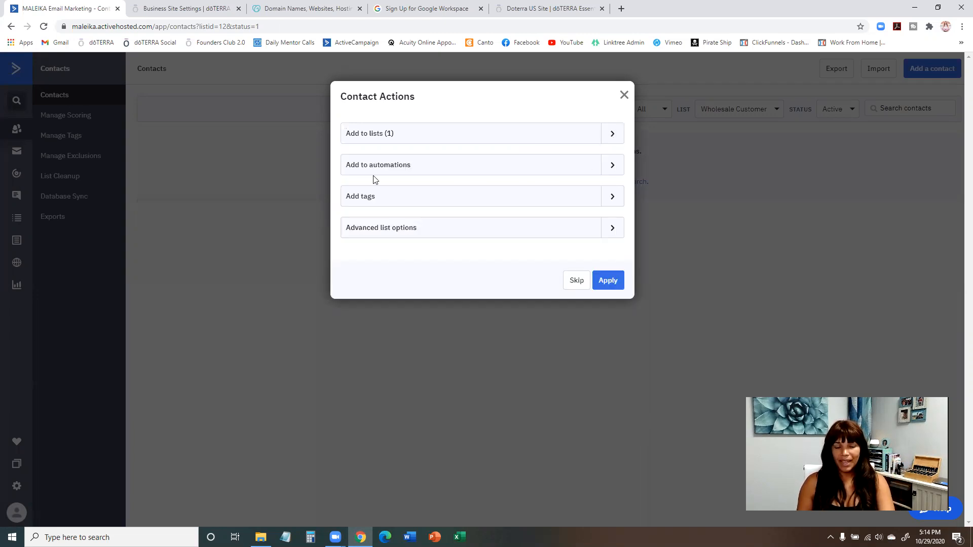
click(613, 166)
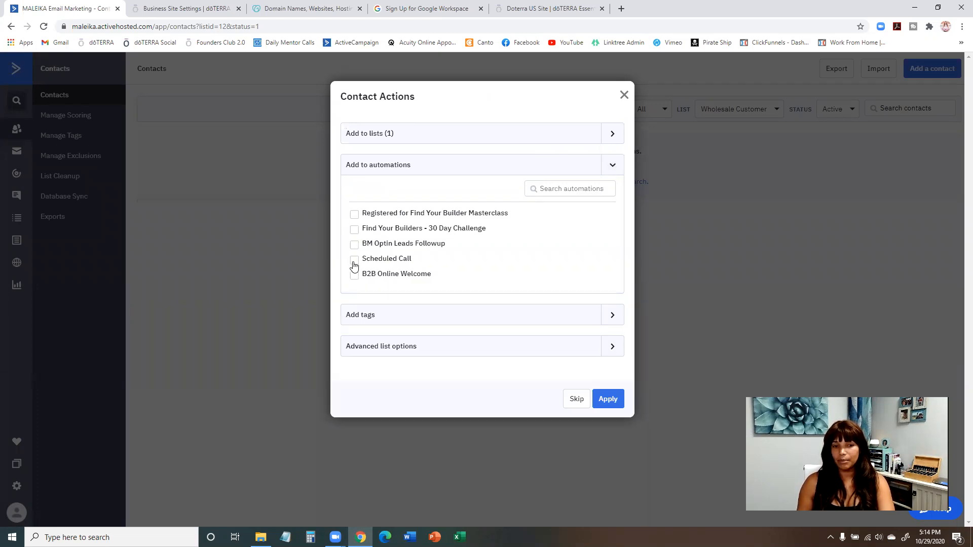
click(613, 164)
Try out tagging the contact with "lrp" and remove the tag again.
click(613, 199)
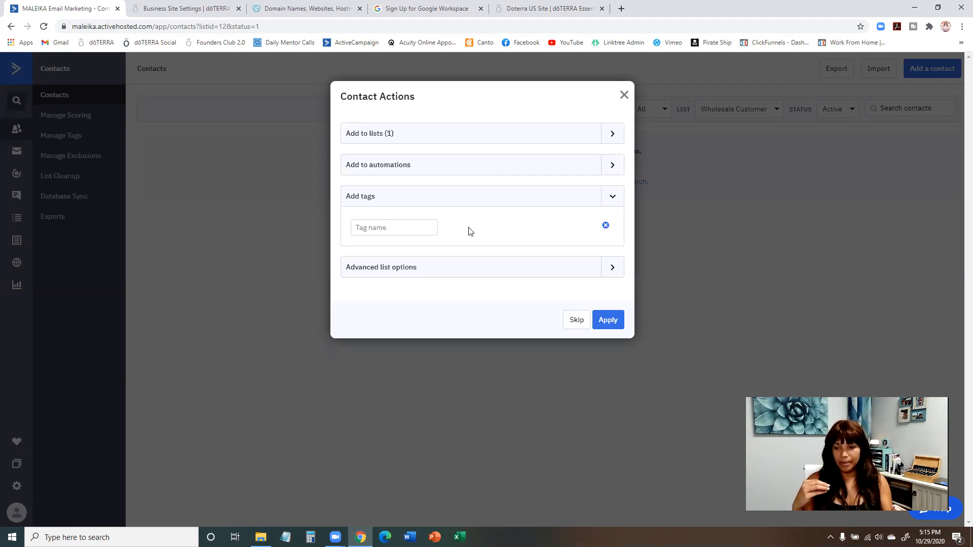
click(425, 231)
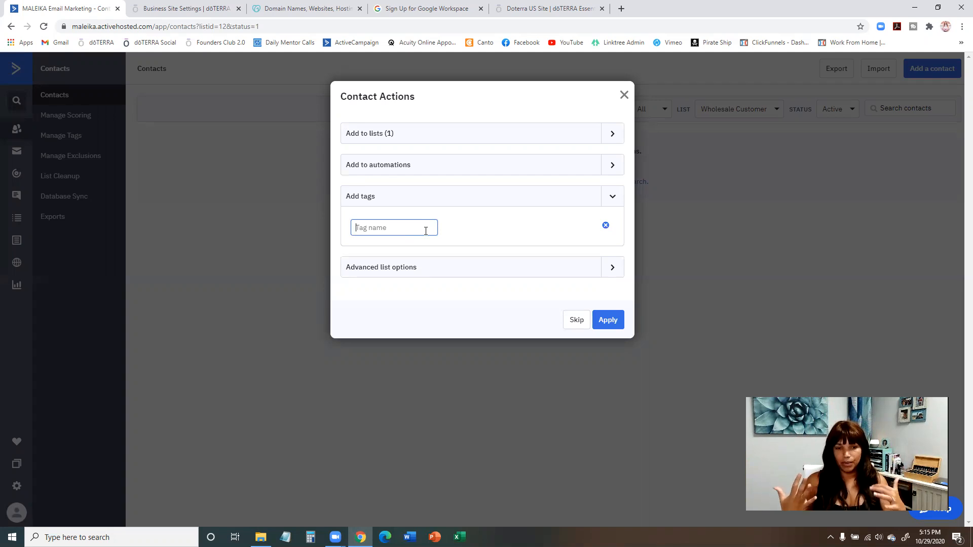
text(lrp)
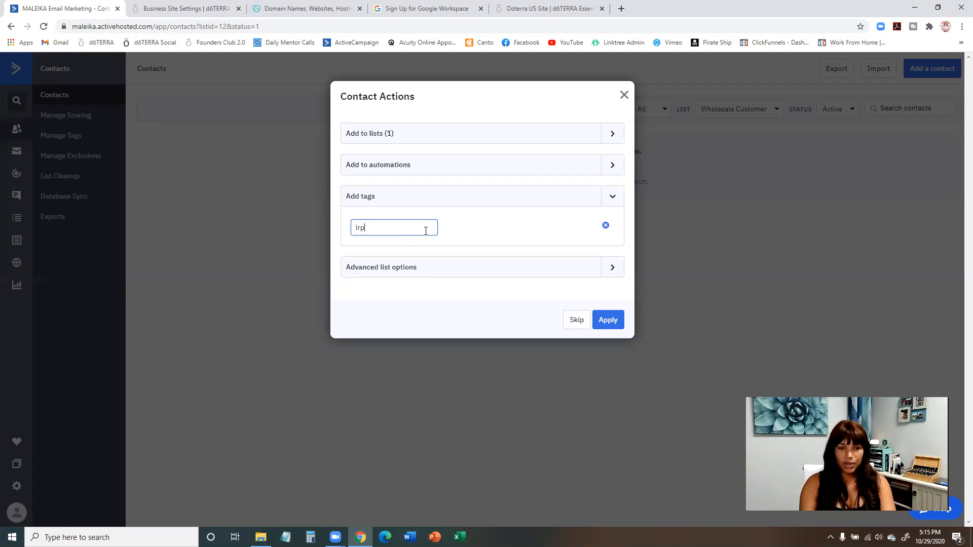
key(Return)
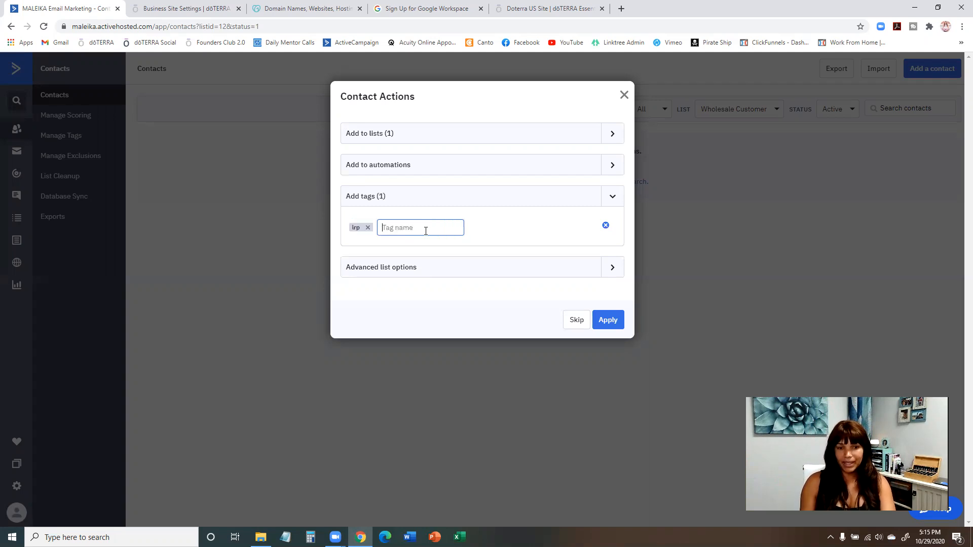
click(368, 227)
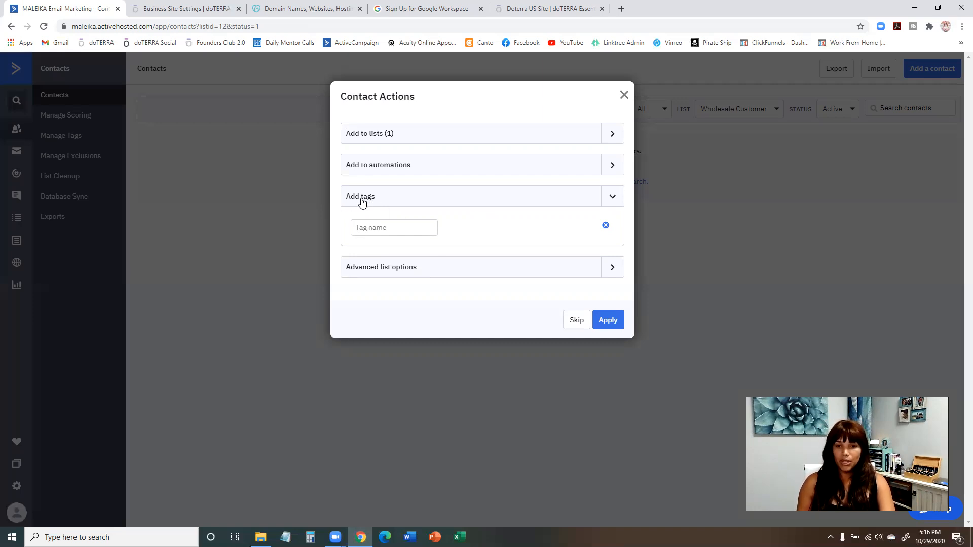
click(614, 199)
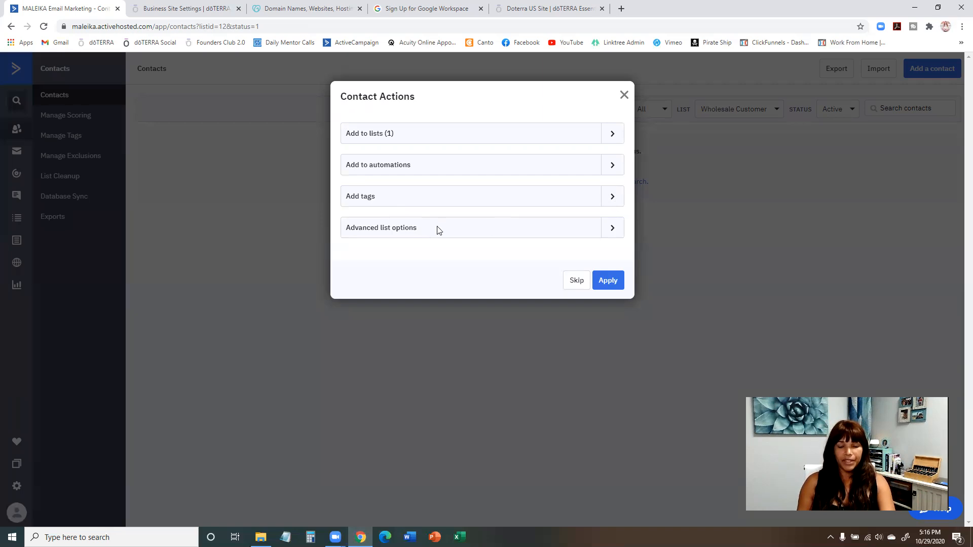
Keep the contact's list status as Active, recheck the chosen list and apply the contact actions.
click(613, 231)
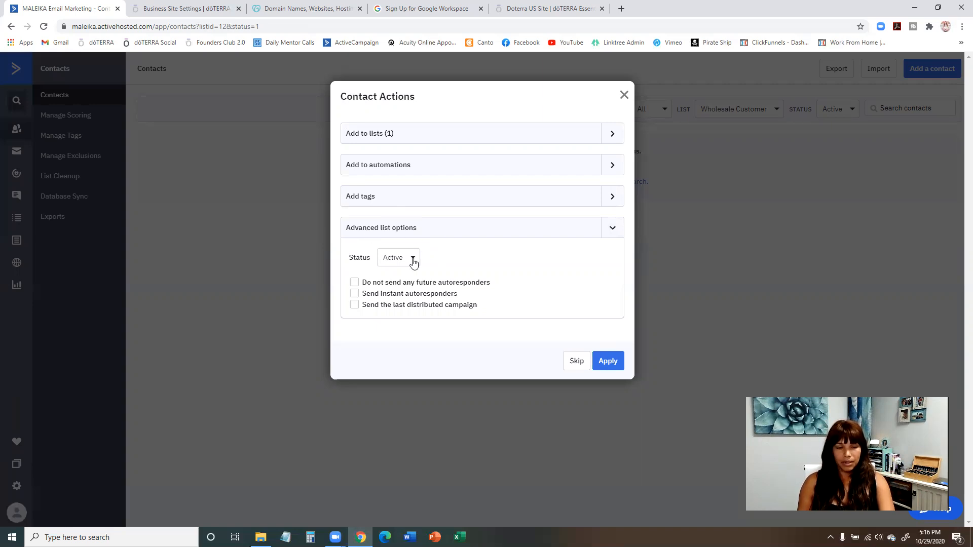
click(413, 257)
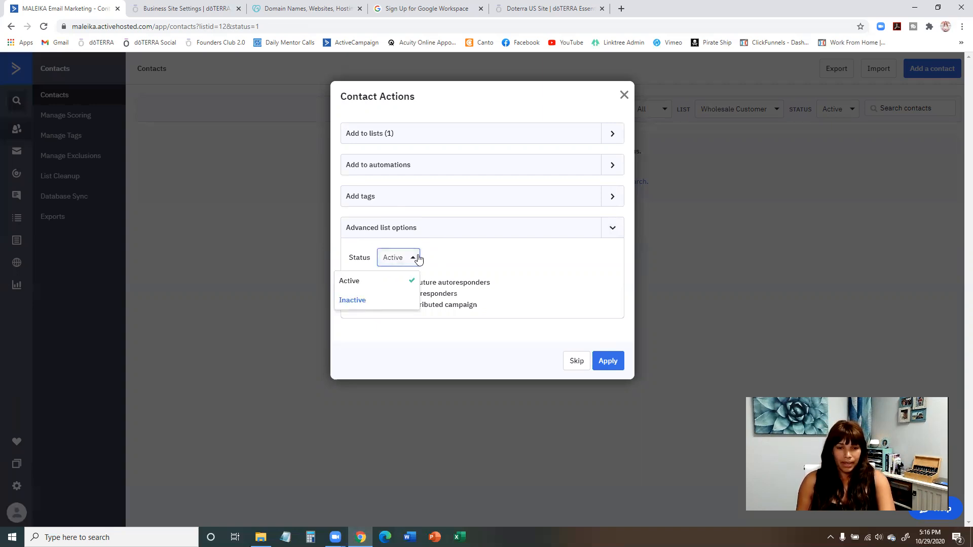
click(394, 281)
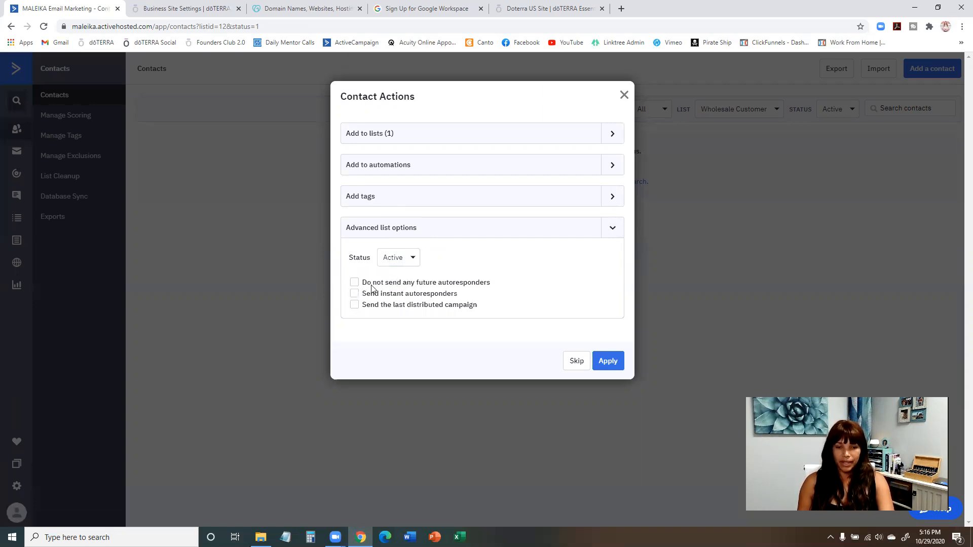
click(614, 230)
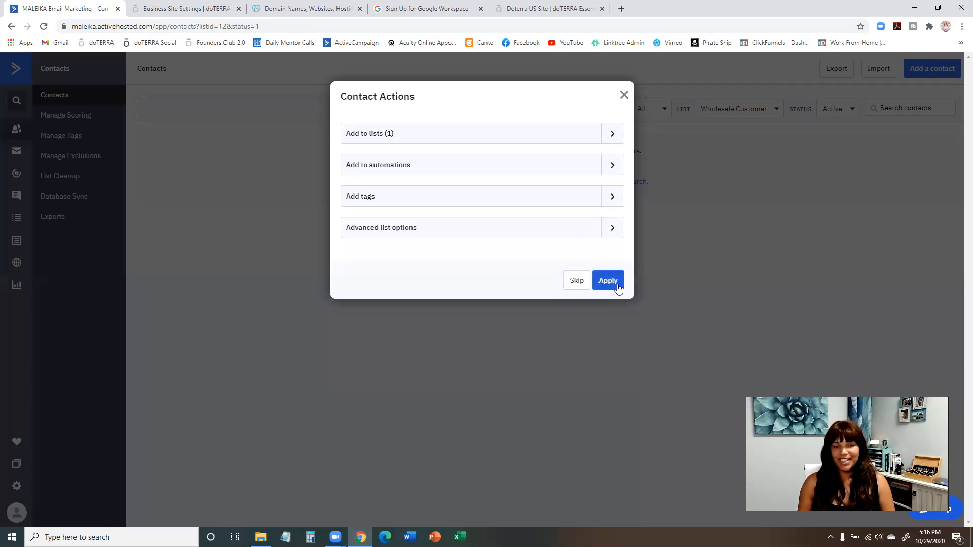
click(614, 135)
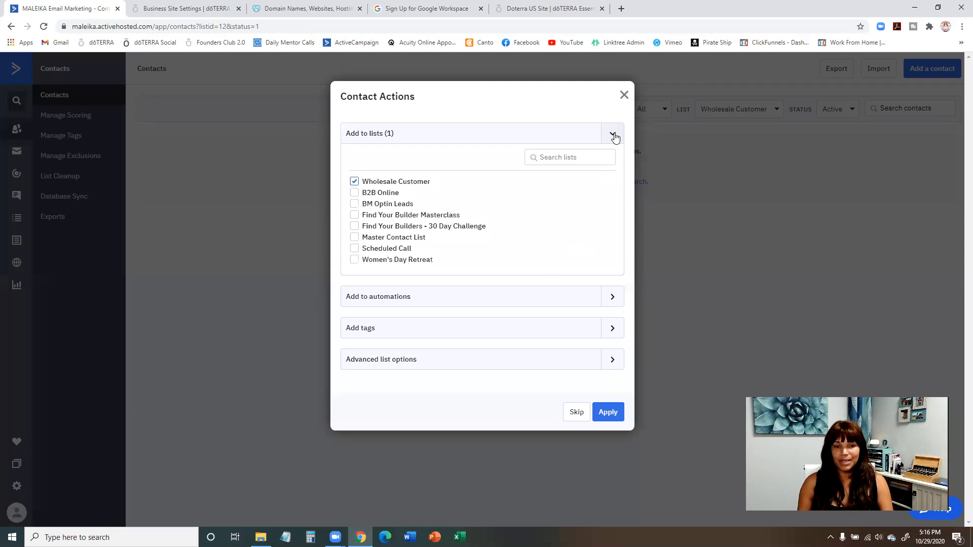
click(611, 412)
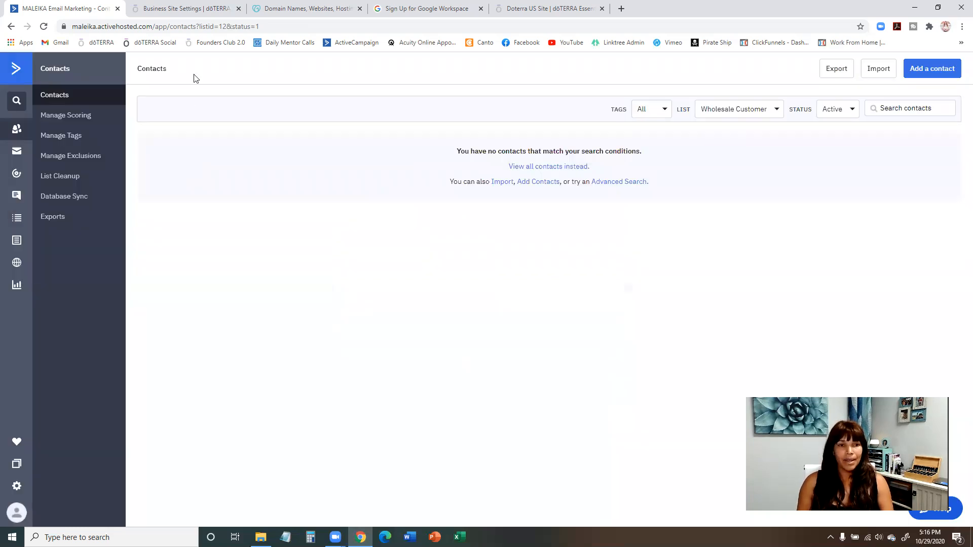
Reload the Wholesale Customer contacts, open the new contact's record and look at the other lists it could join.
click(272, 27)
key(Return)
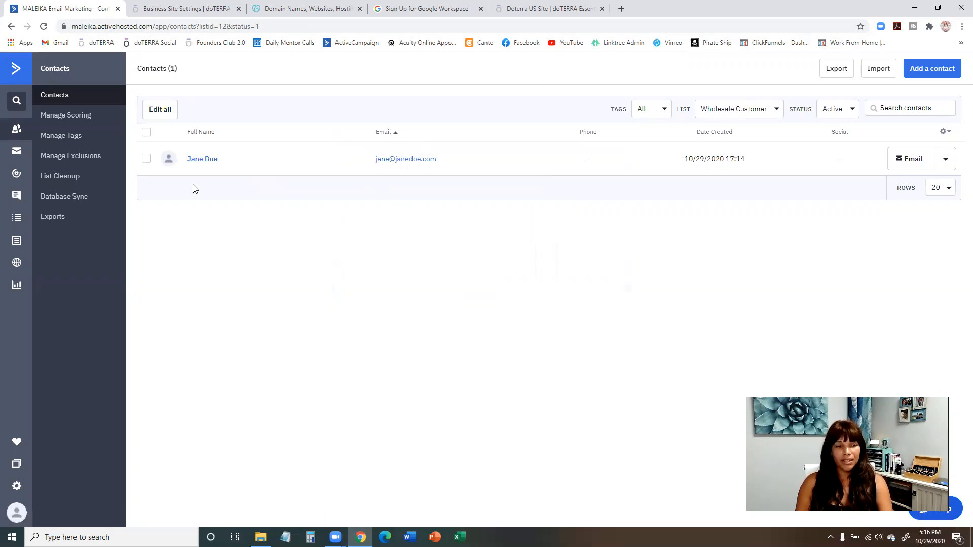
click(203, 160)
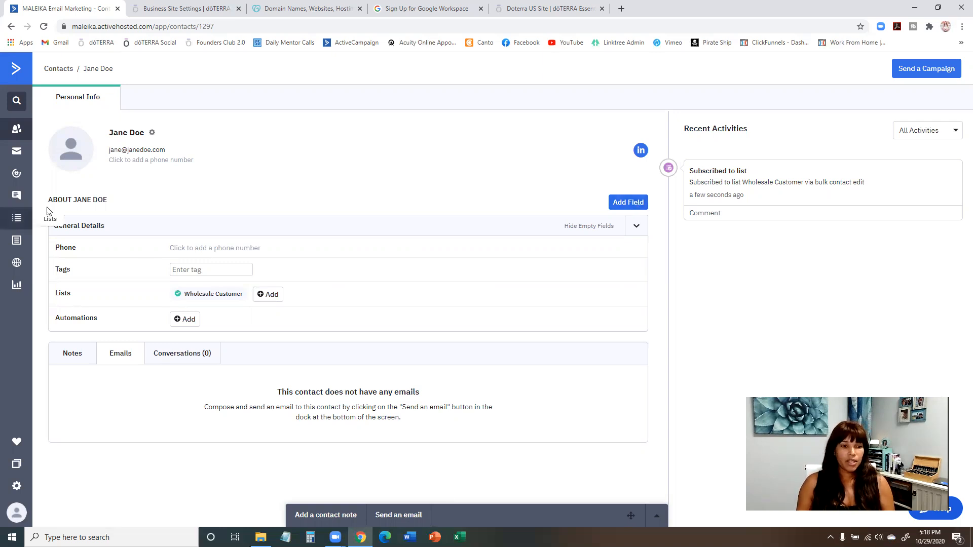
click(263, 298)
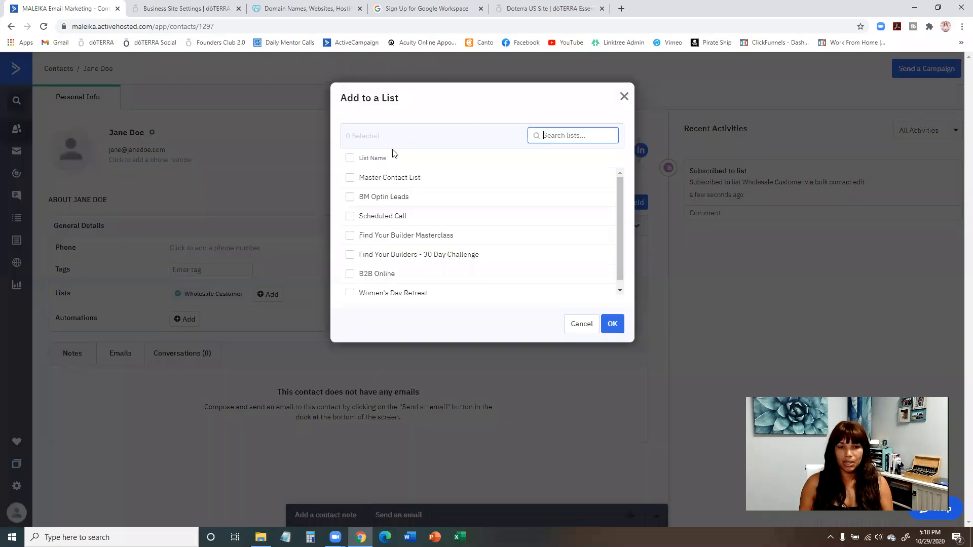
click(624, 96)
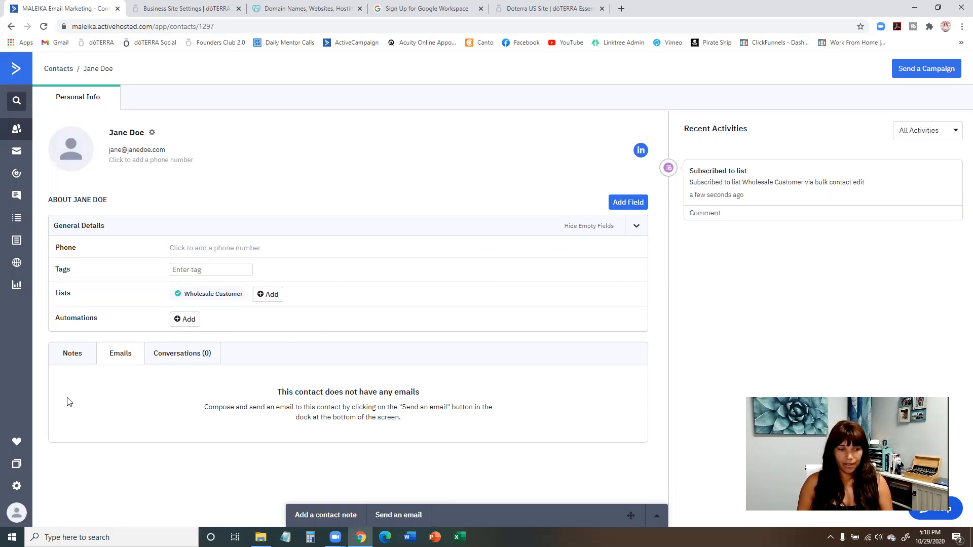
Look at the contact's notes and begin a new contact note reading "10/20 - talked to you the phone.".
click(69, 357)
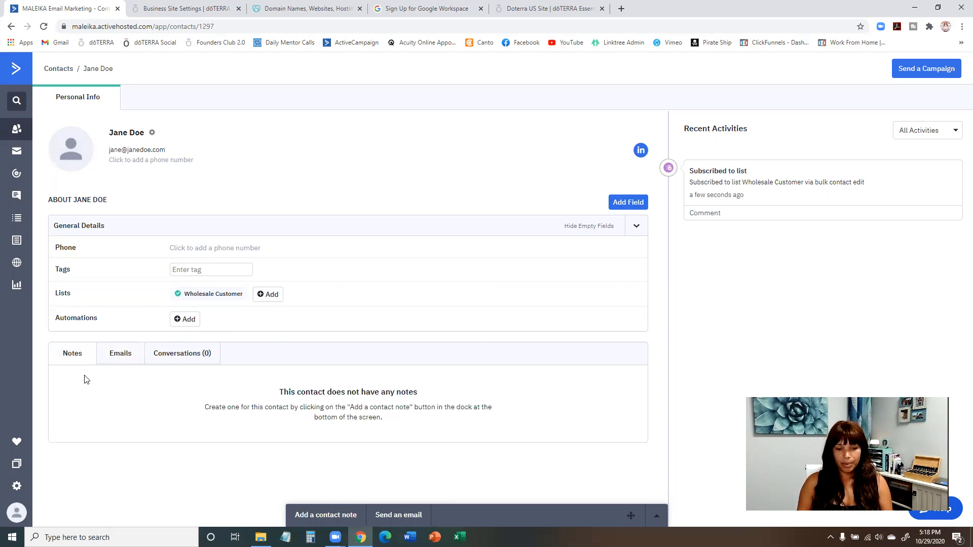
click(327, 516)
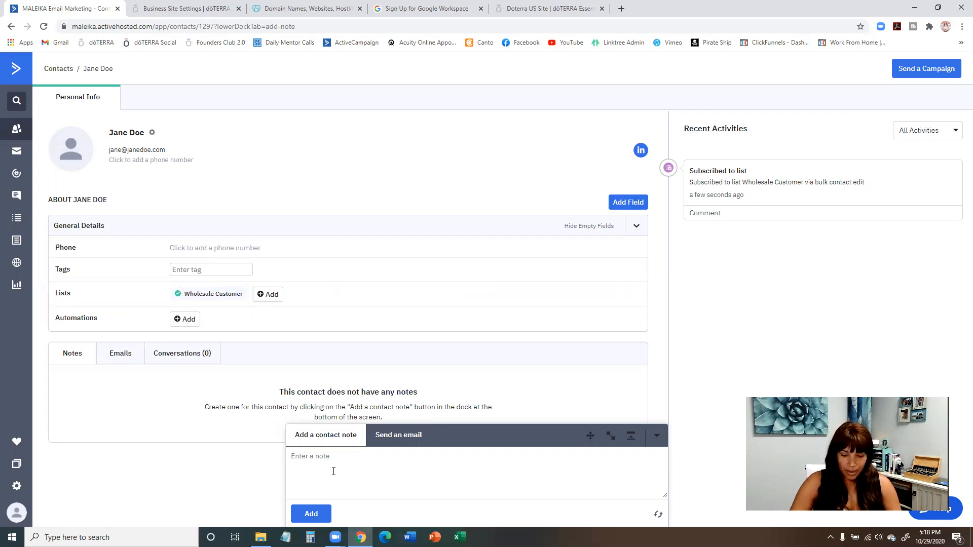
text(10/20 - talk )
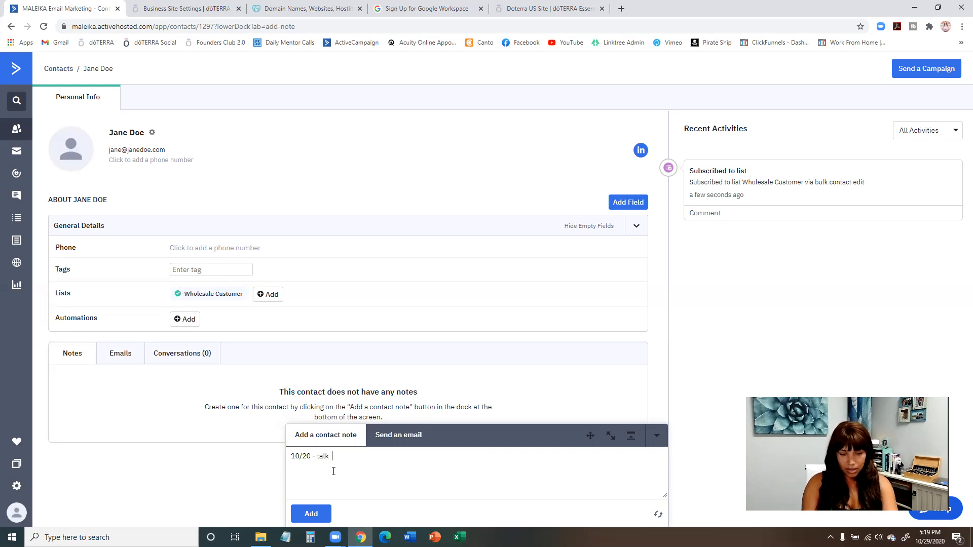
text(d)
key(BackSpace)
key(BackSpace)
text(ed )
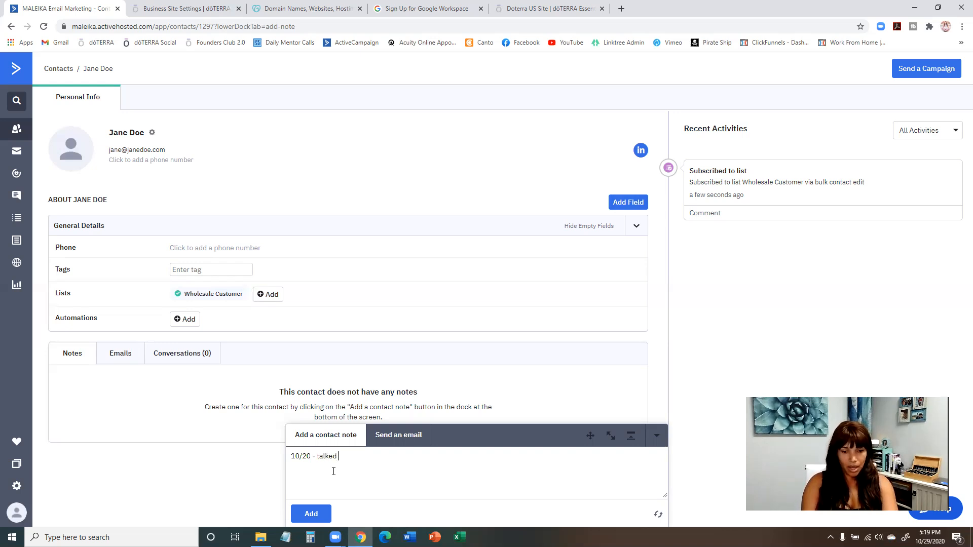
text(to you the phone.)
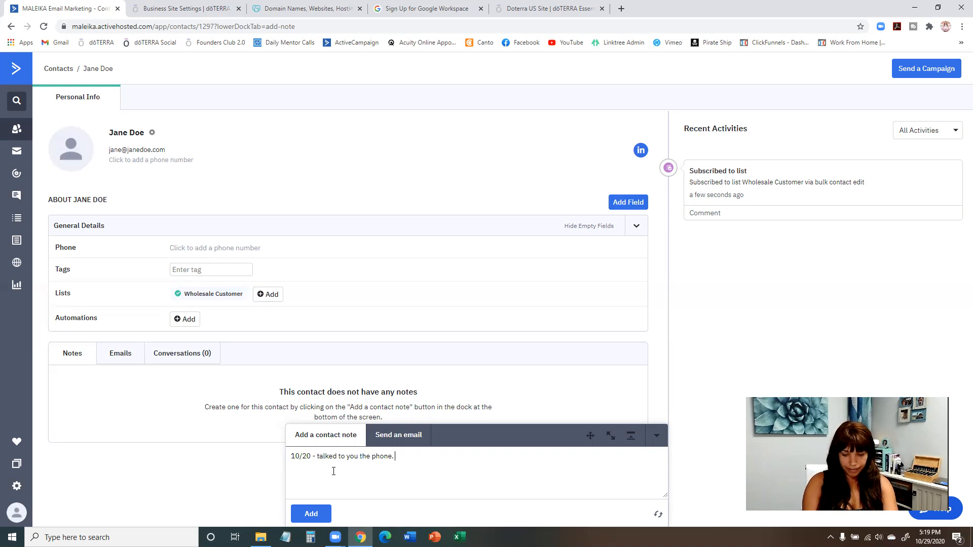
Continue the contact note with "4 year old had a dry patch on the leg".
text(4 year old)
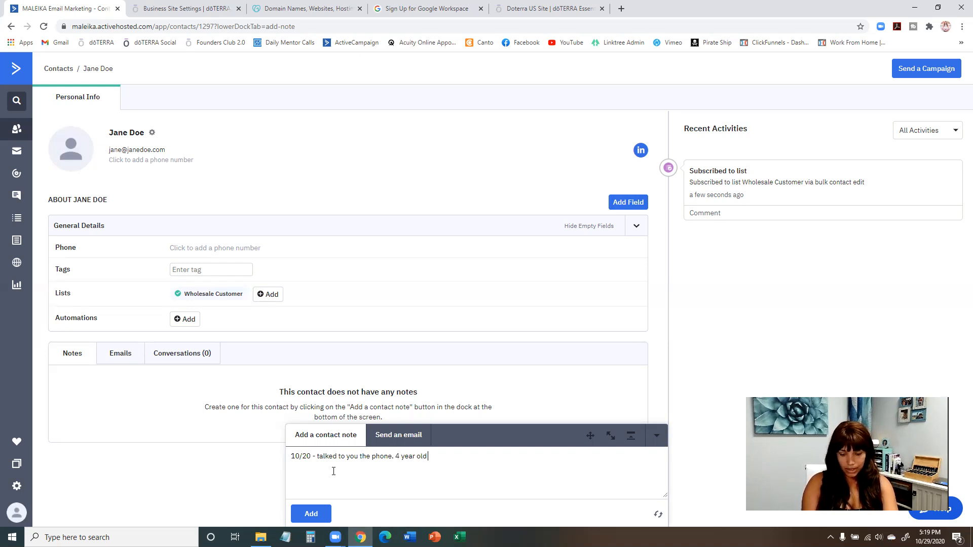
text( had a dray)
key(BackSpace)
text(y pat)
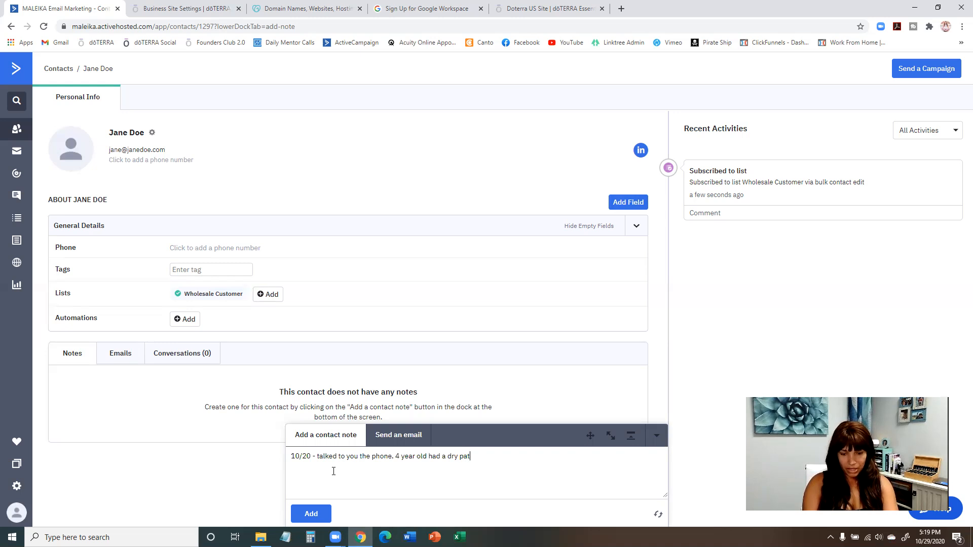
text(ch on the leg)
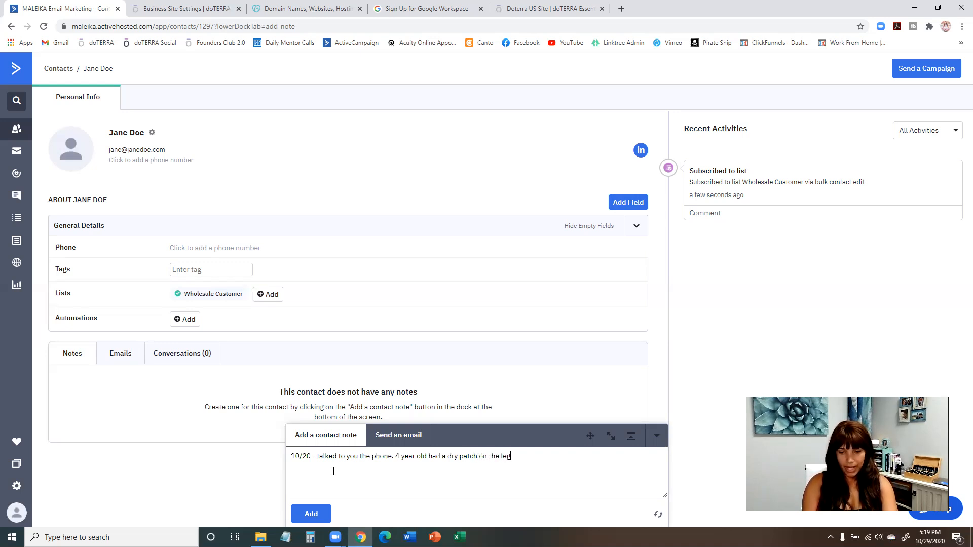
text(. I recom)
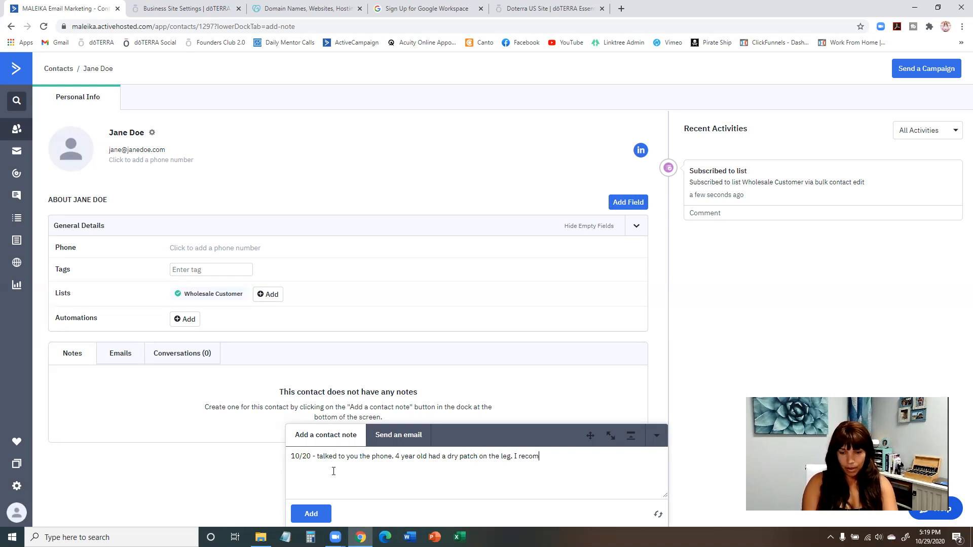
text(mend)
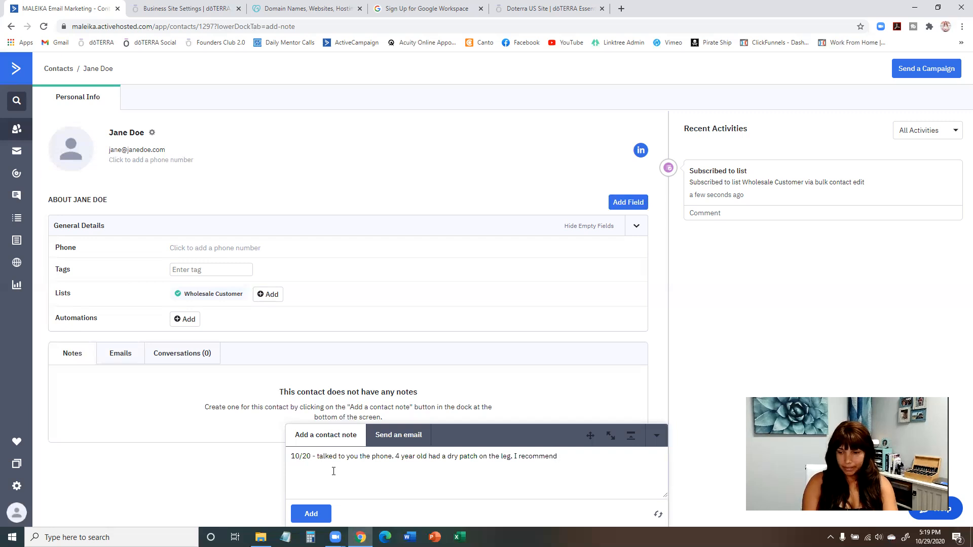
text( usi)
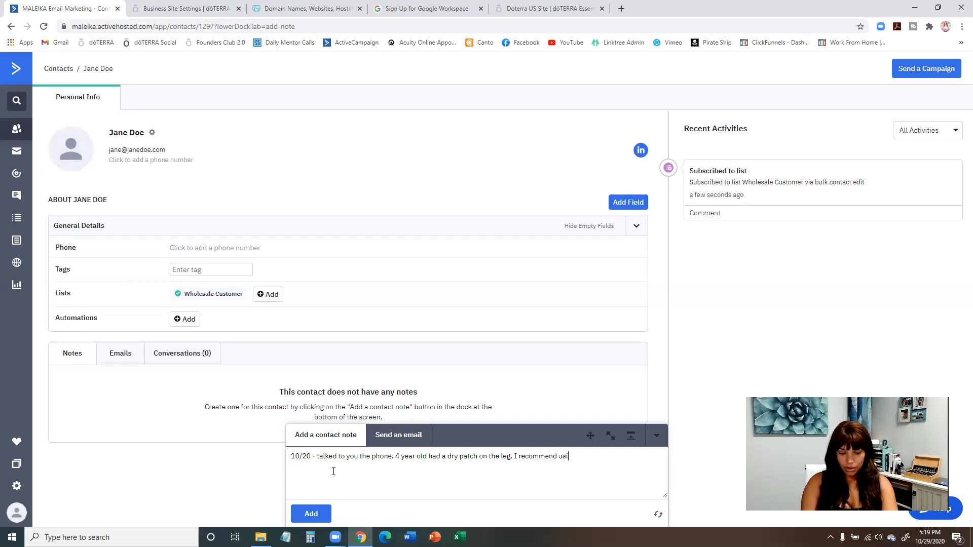
text(ng correct X )
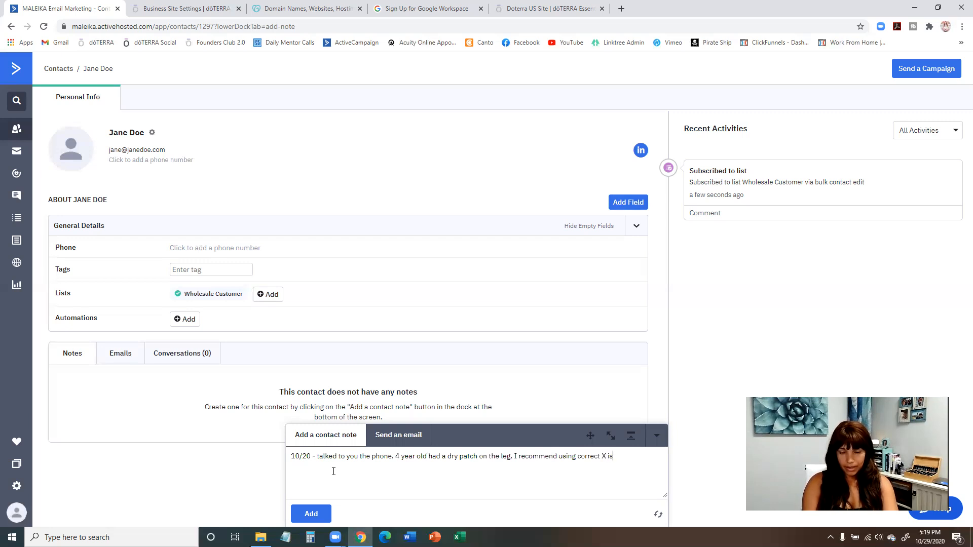
text(since I)
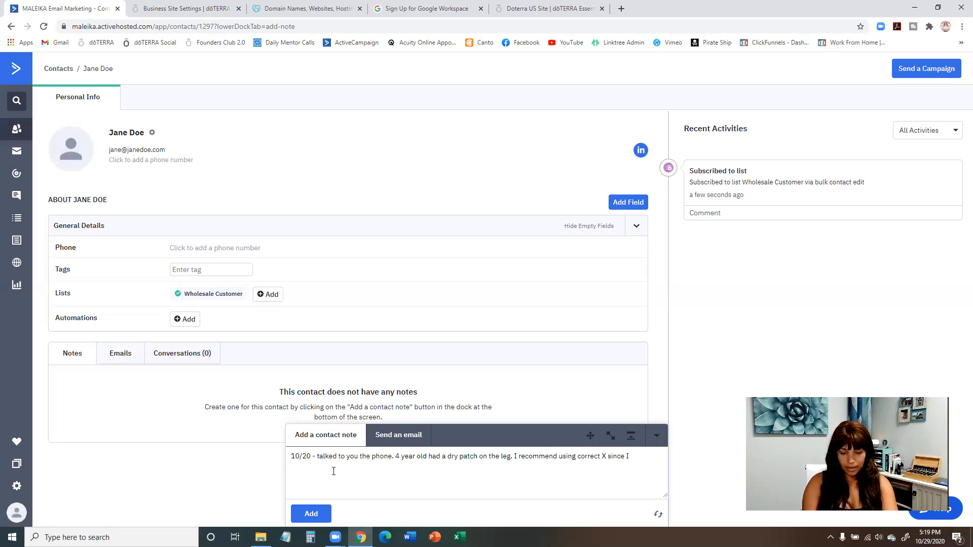
text( knew she had)
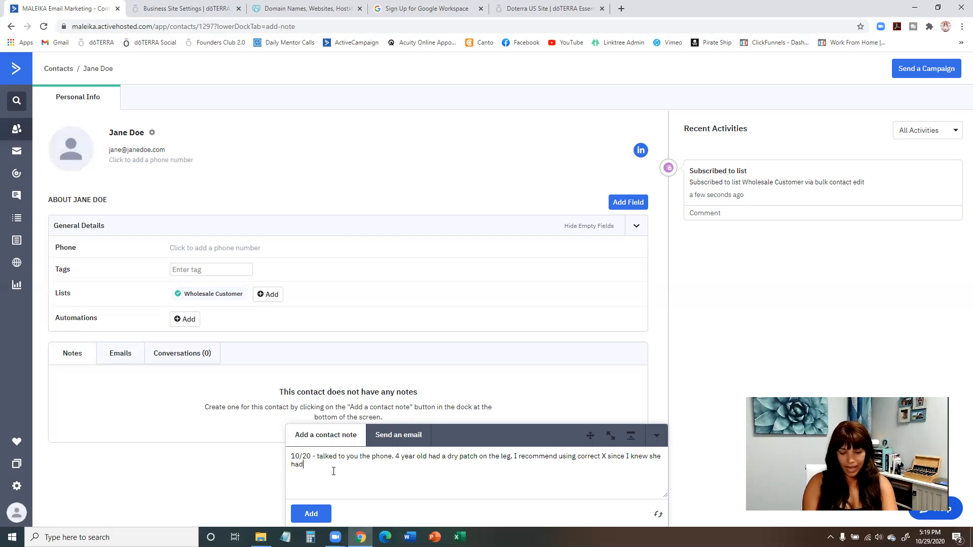
text( some.)
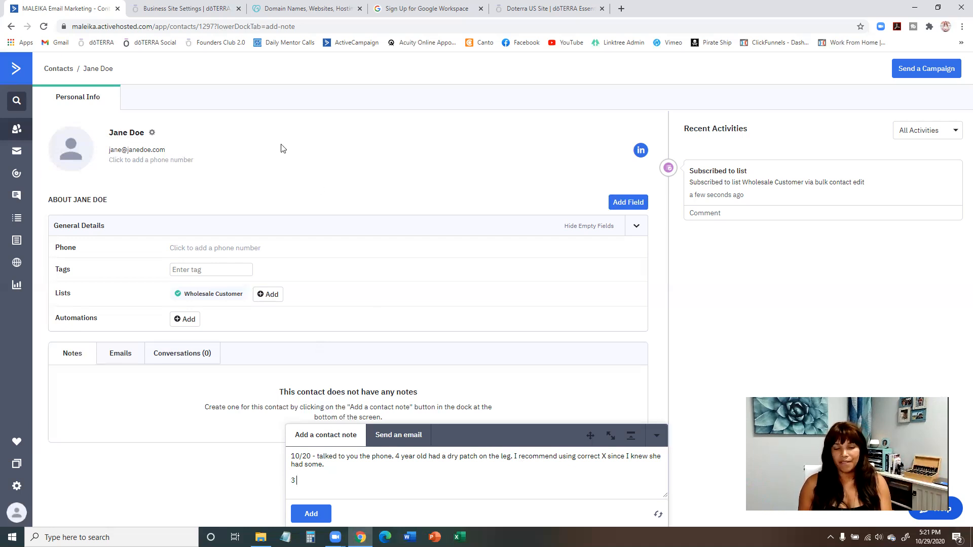
Try out tagging the contact with "lead" and "intro class" and remove both tags again.
click(226, 271)
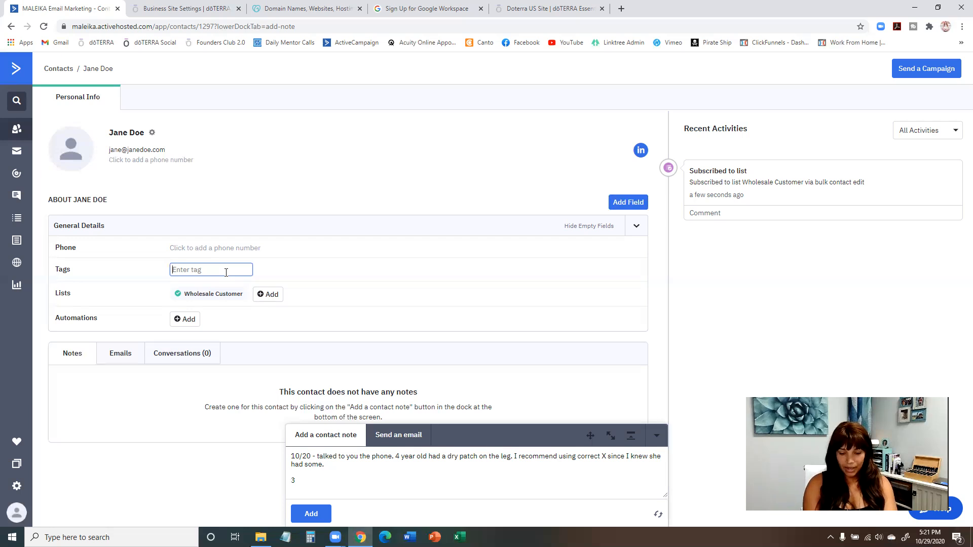
text(p)
key(BackSpace)
text(lead)
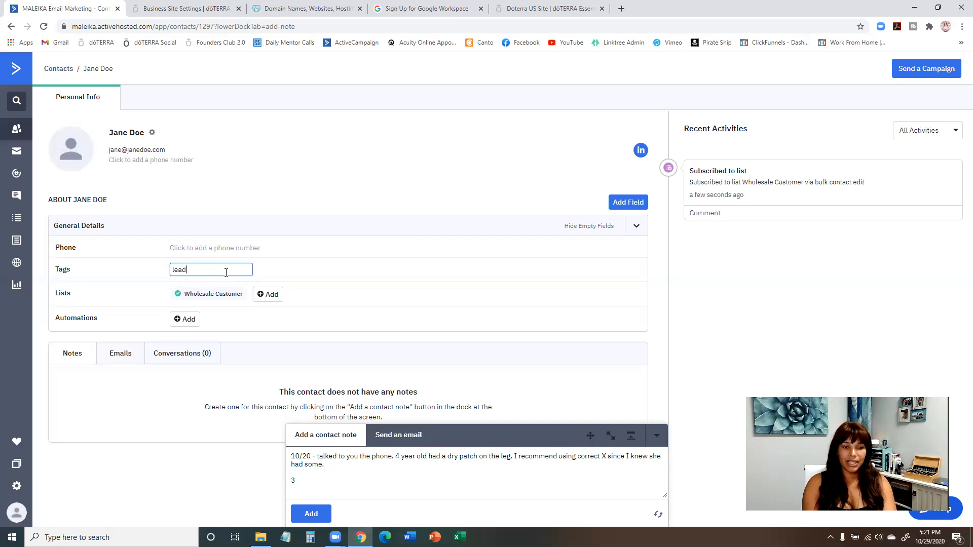
key(Return)
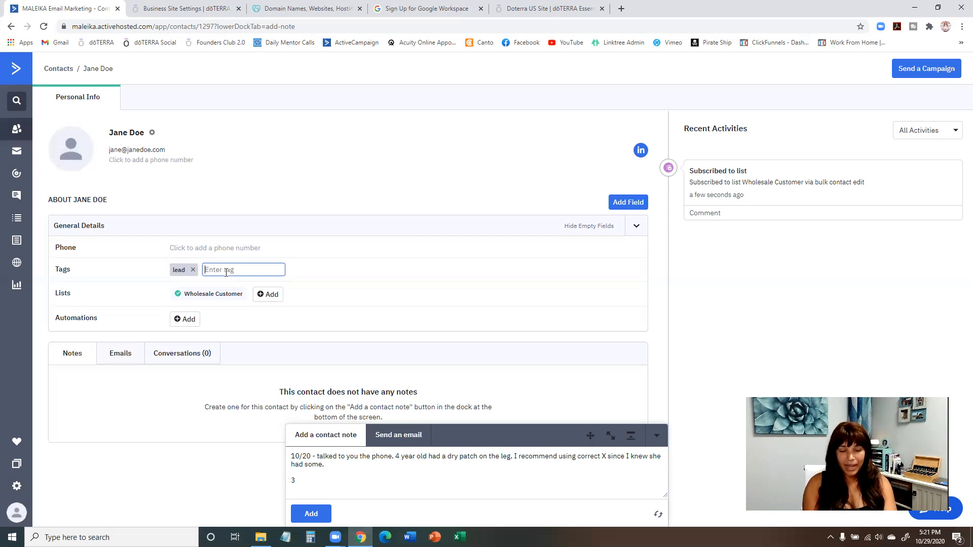
text(intr)
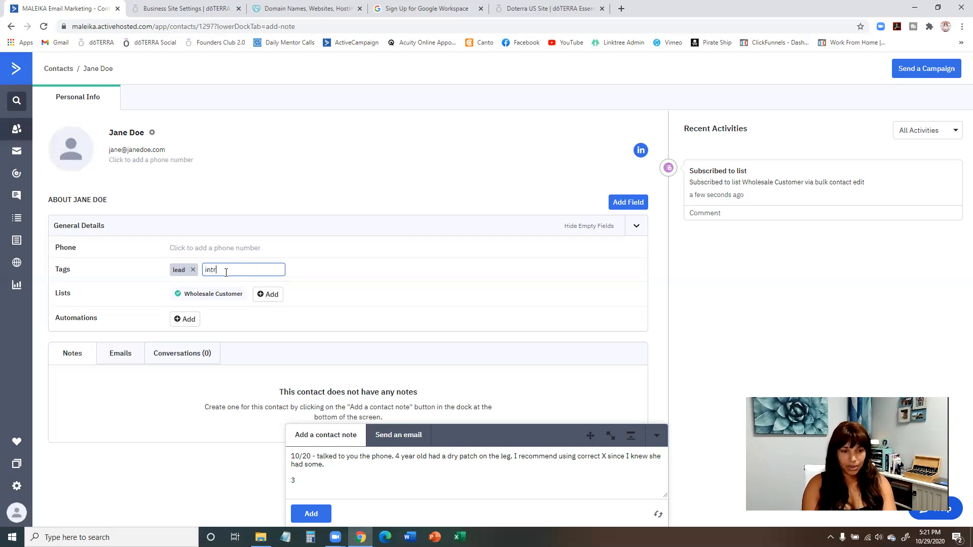
text(o class)
key(Return)
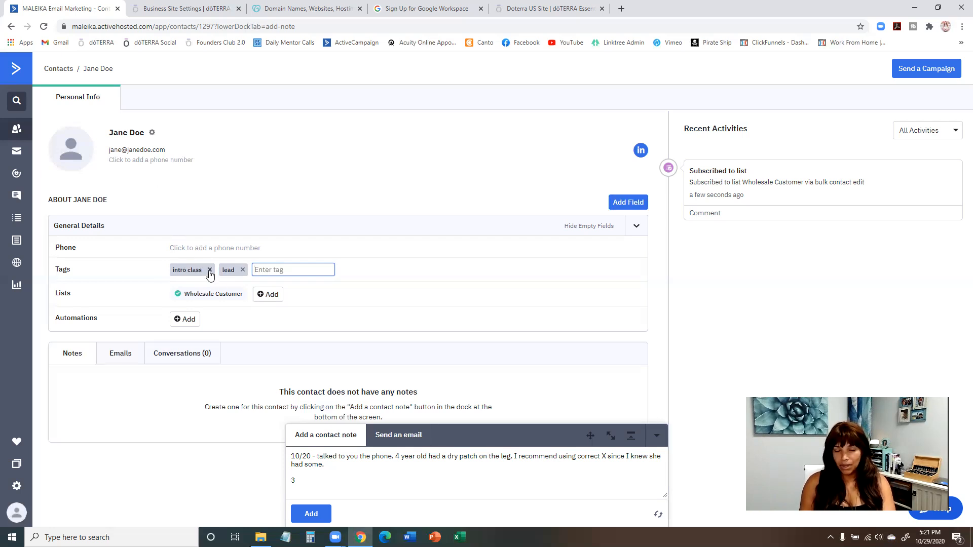
click(209, 270)
click(193, 270)
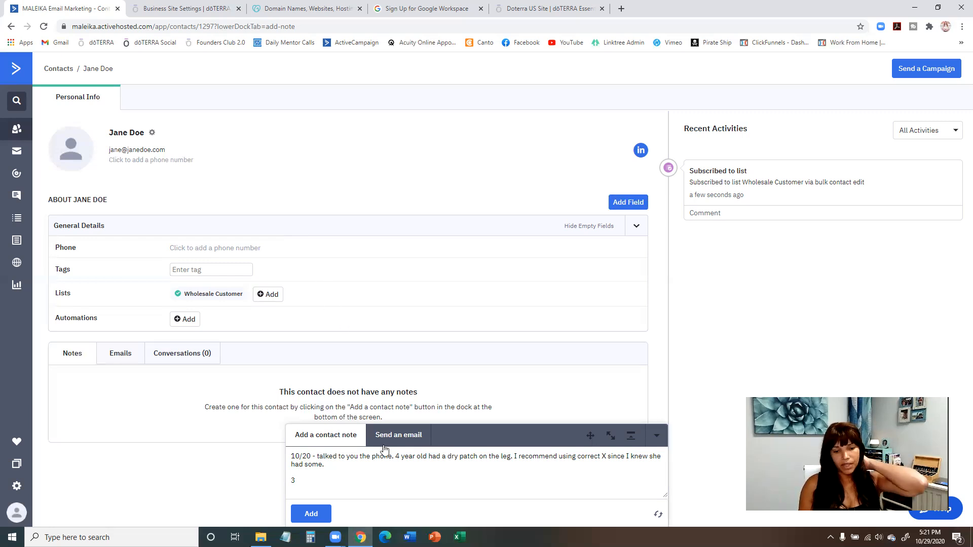
Draft an email to the contact with the greeting "Hello," and blank lines above the signature.
click(120, 356)
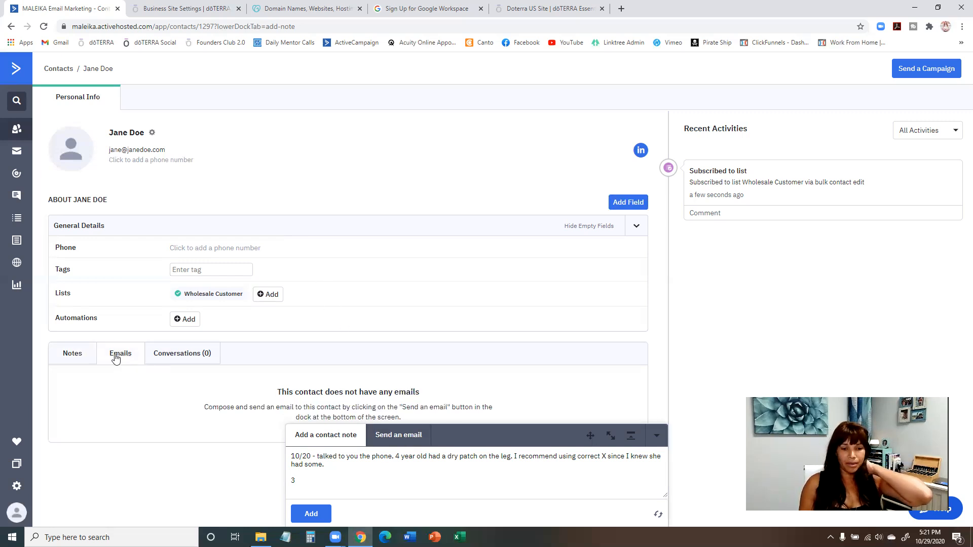
click(398, 436)
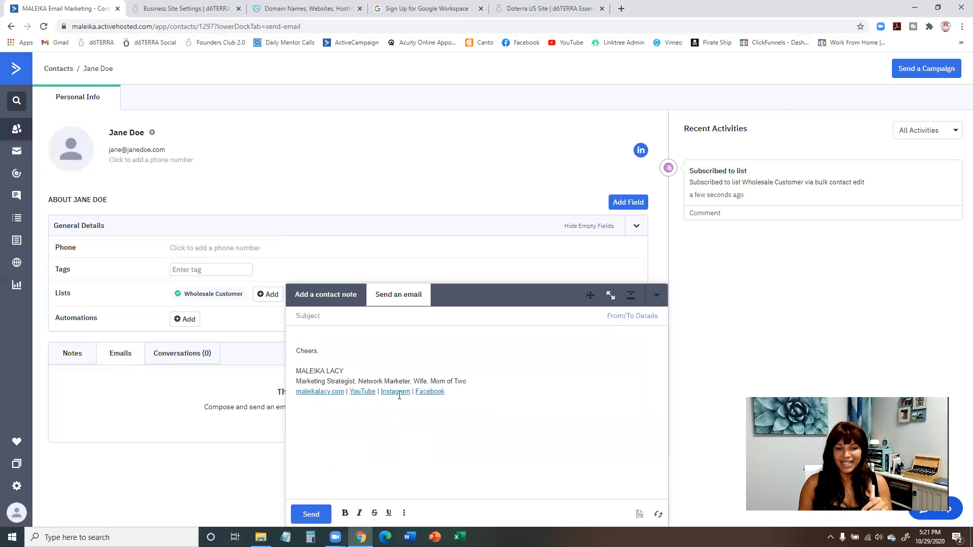
click(381, 335)
click(327, 316)
text(ello)
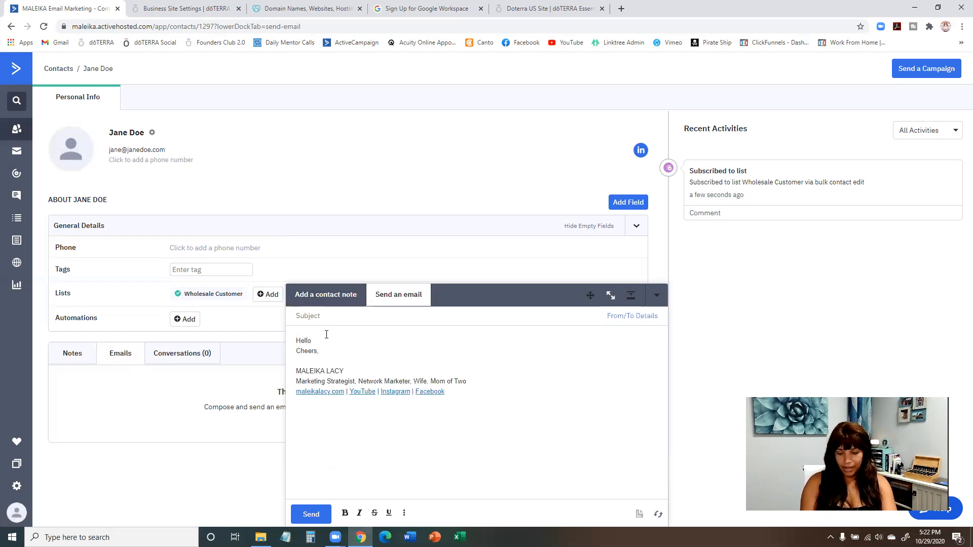
text(,)
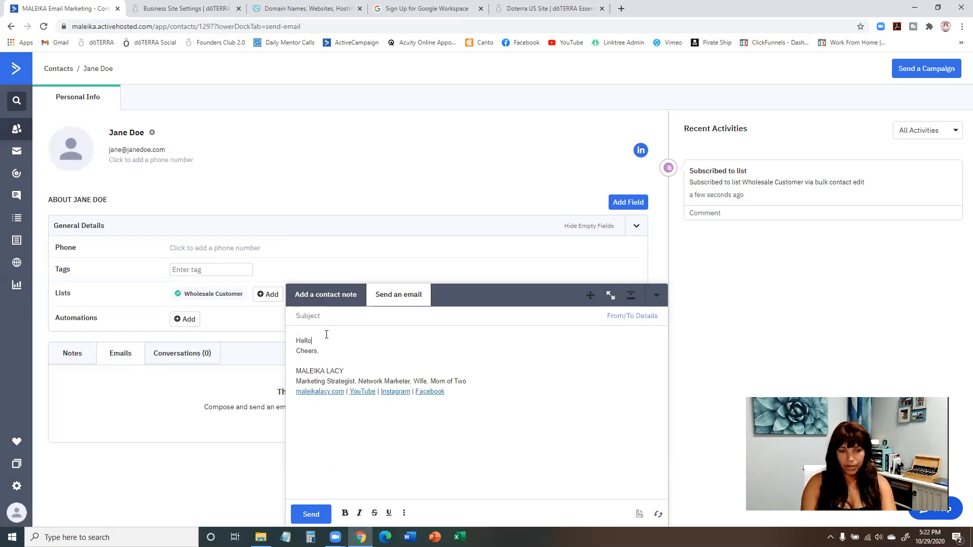
key(Return)
key(Return)
key(Return)
Try out a first body line in the email, erase it and collapse the composer.
text(Id you)
key(BackSpace)
key(BackSpace)
key(BackSpace)
key(BackSpace)
key(BackSpace)
key(BackSpace)
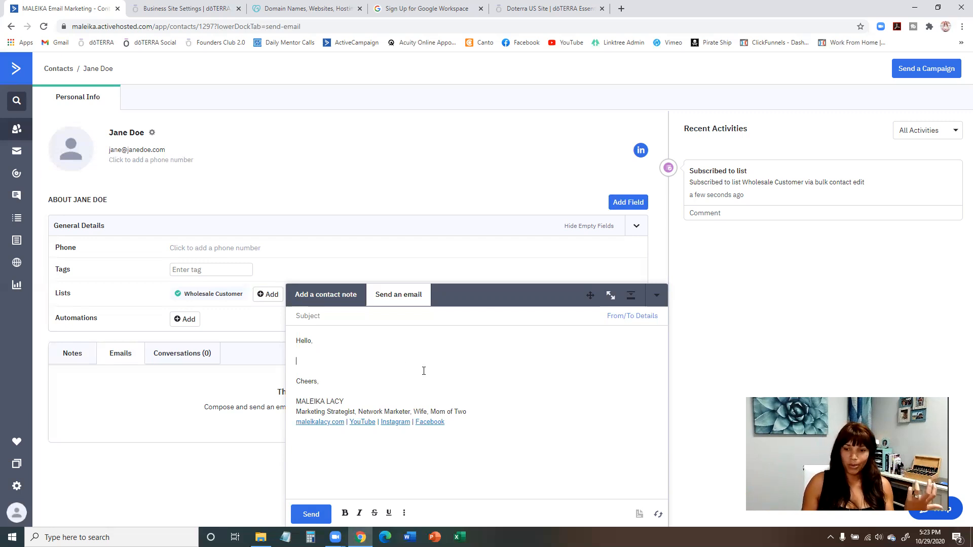
click(656, 295)
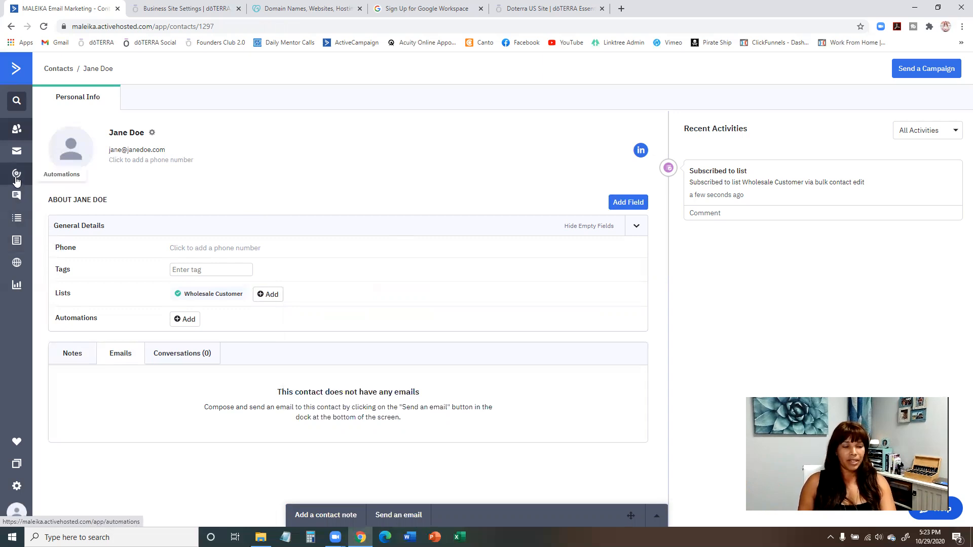
Start a new campaign from the campaigns overview and name it "Nov Promotion".
click(15, 155)
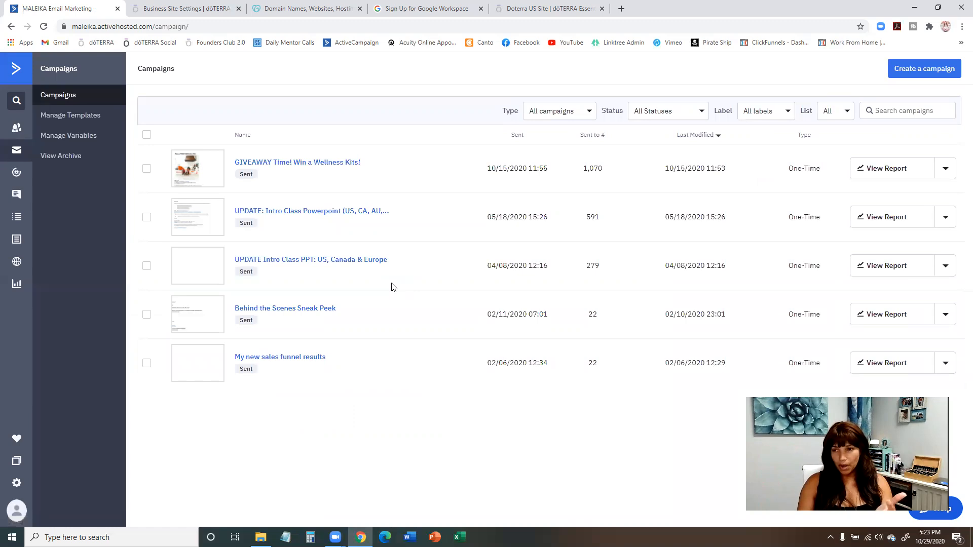
click(911, 75)
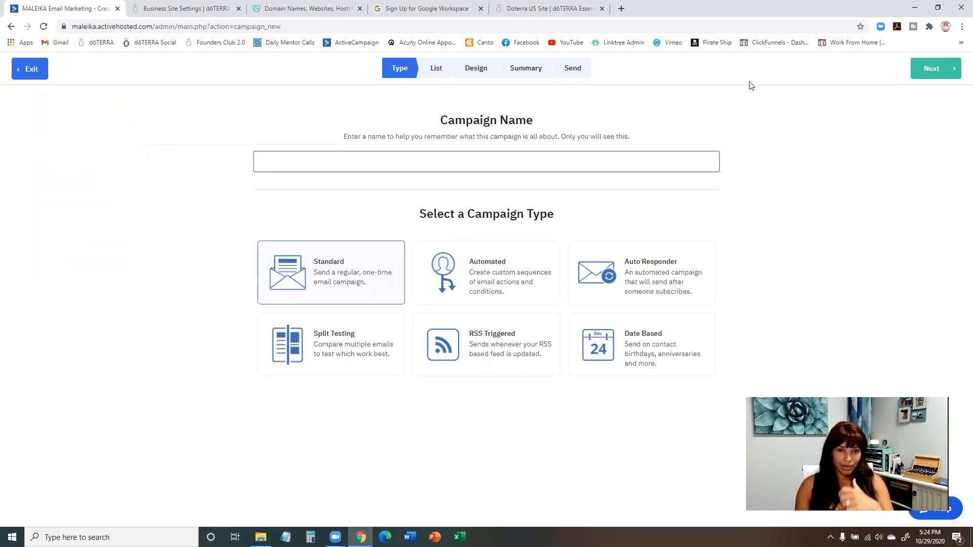
click(361, 164)
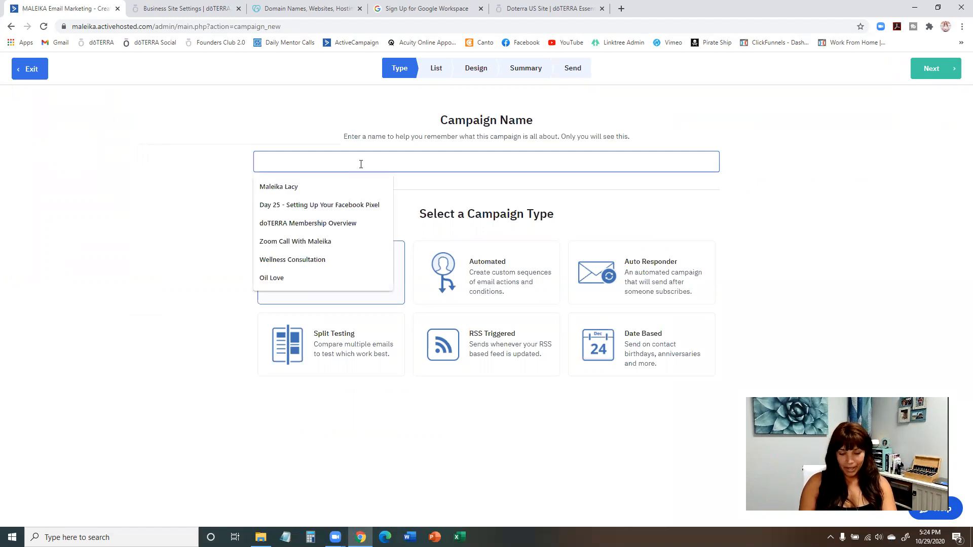
text(Nov)
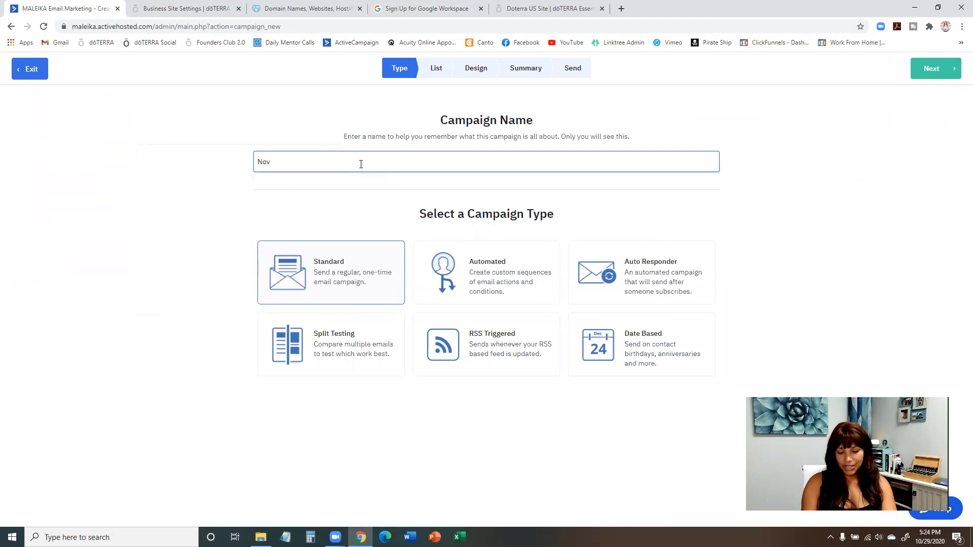
text( Promo)
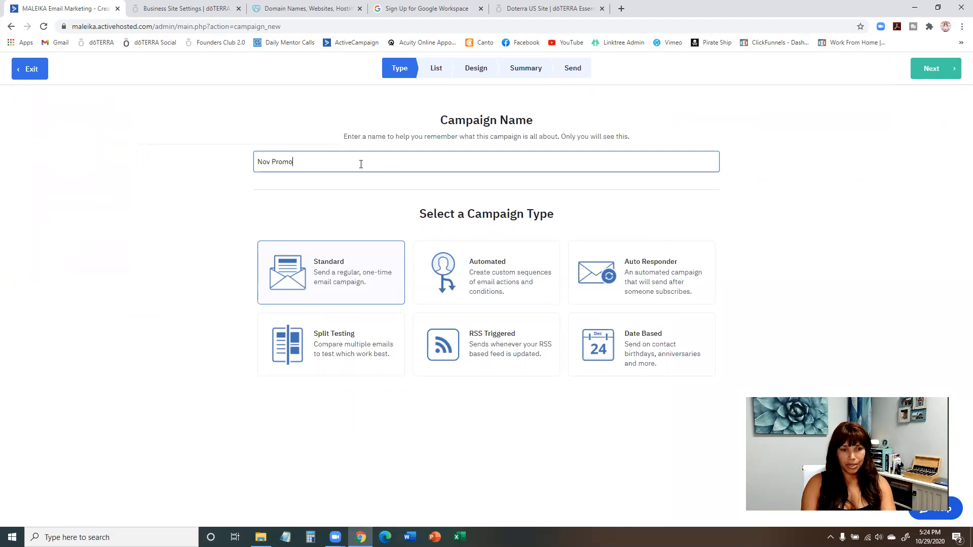
text(tion)
Rename the campaign "Holiday Item Launch & Nov Promos" and copy the new name.
drag(343, 168, 216, 158)
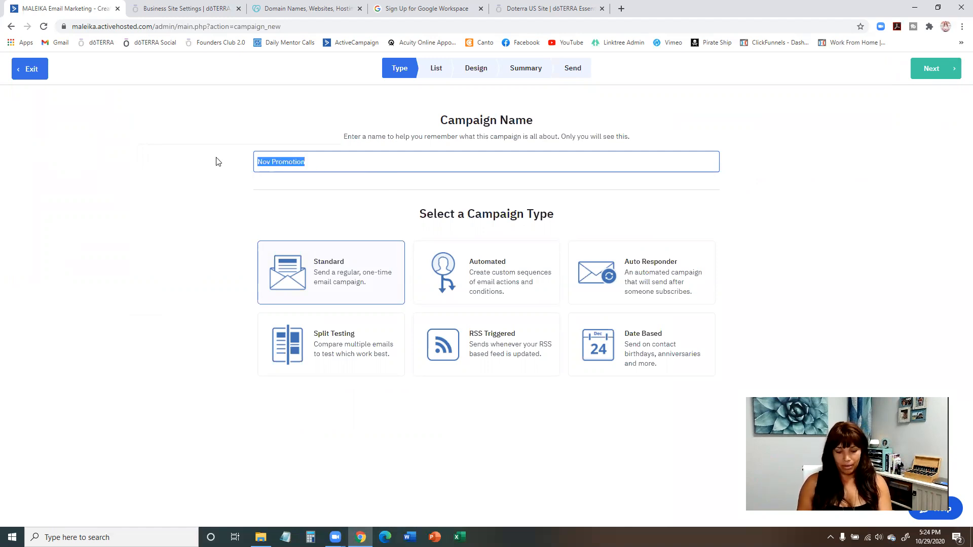
click(307, 166)
drag(307, 166, 249, 163)
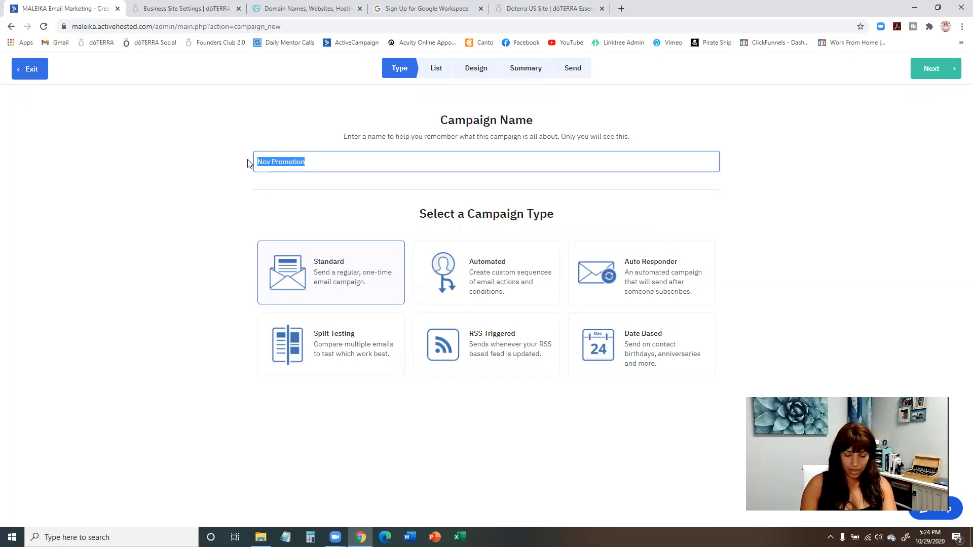
text(Nov)
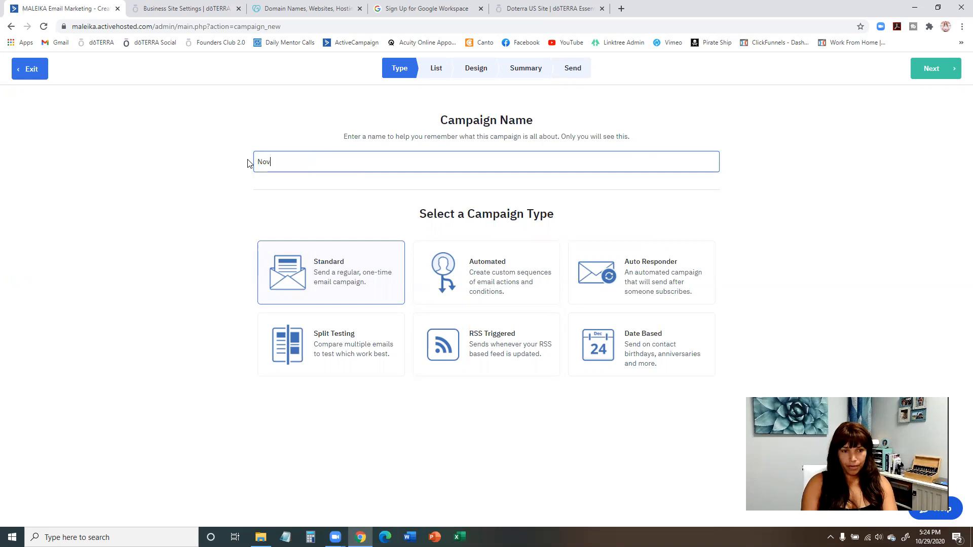
key(BackSpace)
key(BackSpace)
text(H)
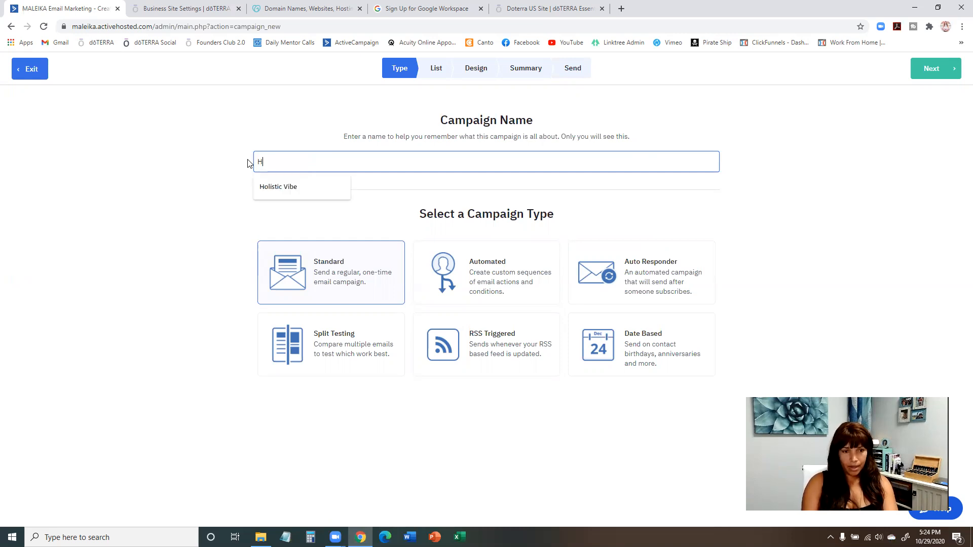
text(oliday)
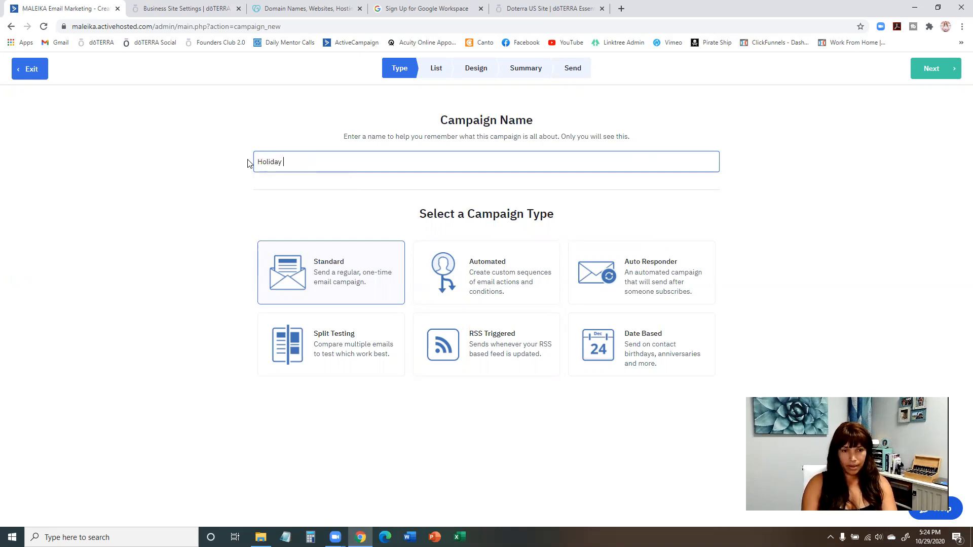
text( Item Luanch)
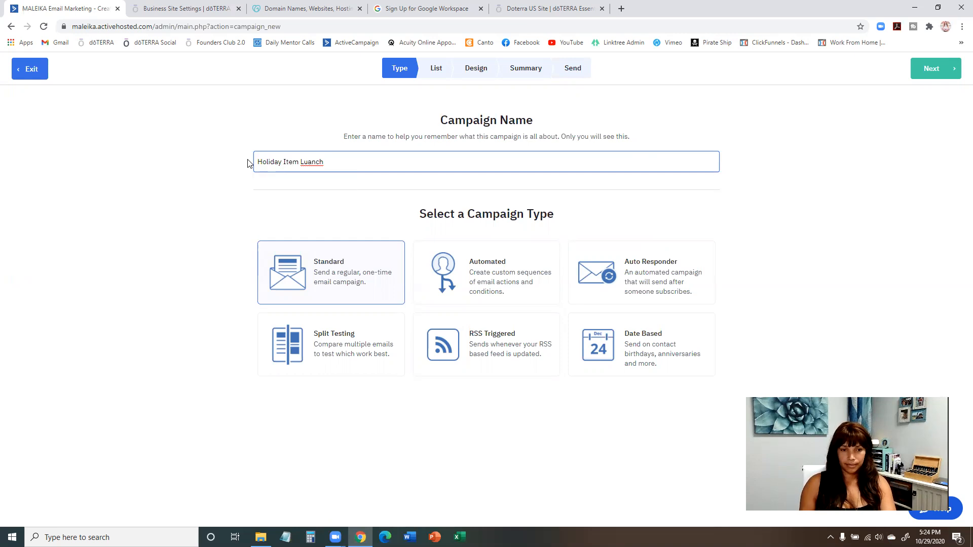
right_click(312, 163)
click(318, 166)
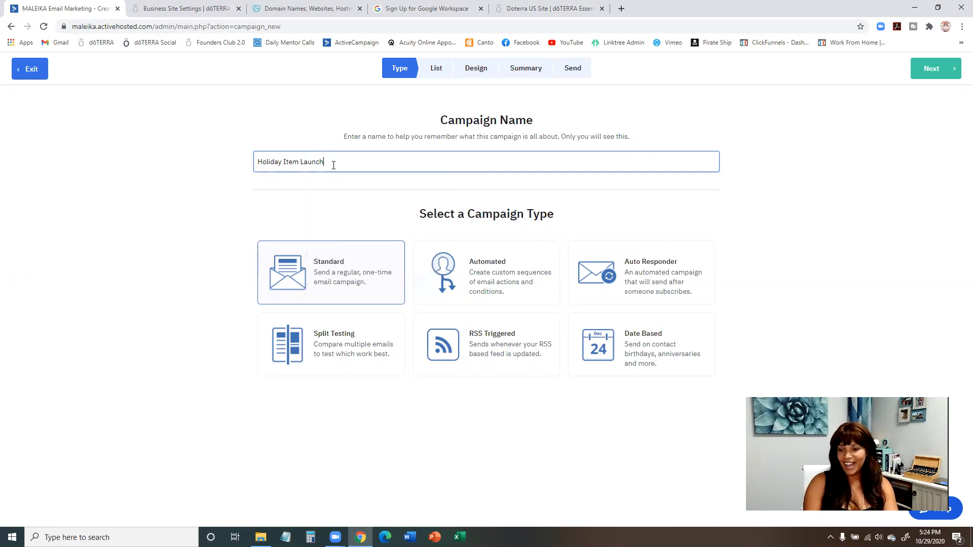
text(& Nov Promos)
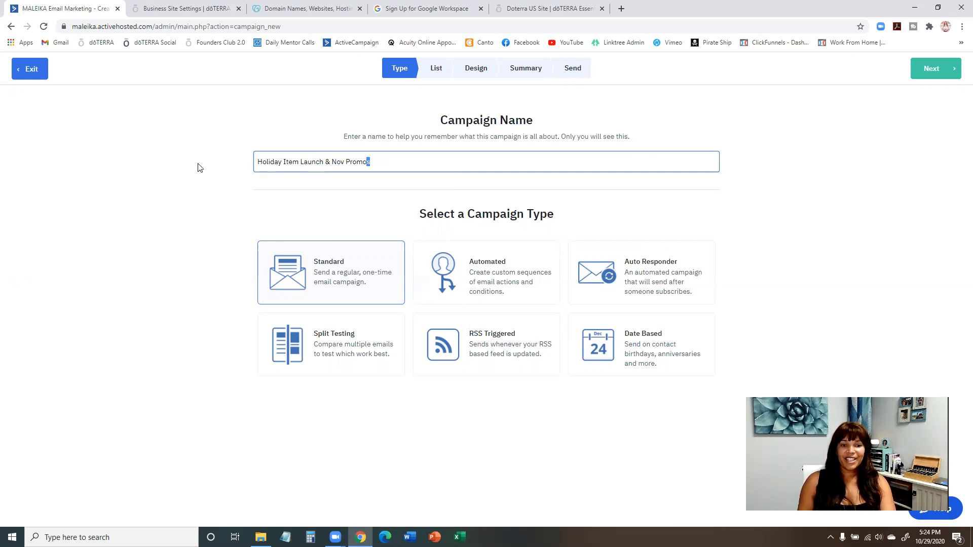
key(ctrl+a)
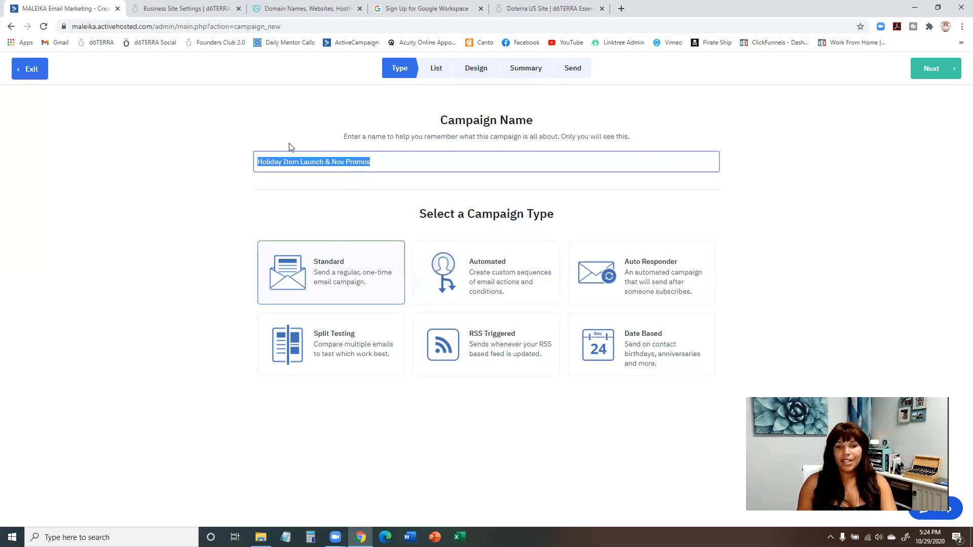
Choose the Standard one-time campaign type and continue to the list selection.
click(340, 285)
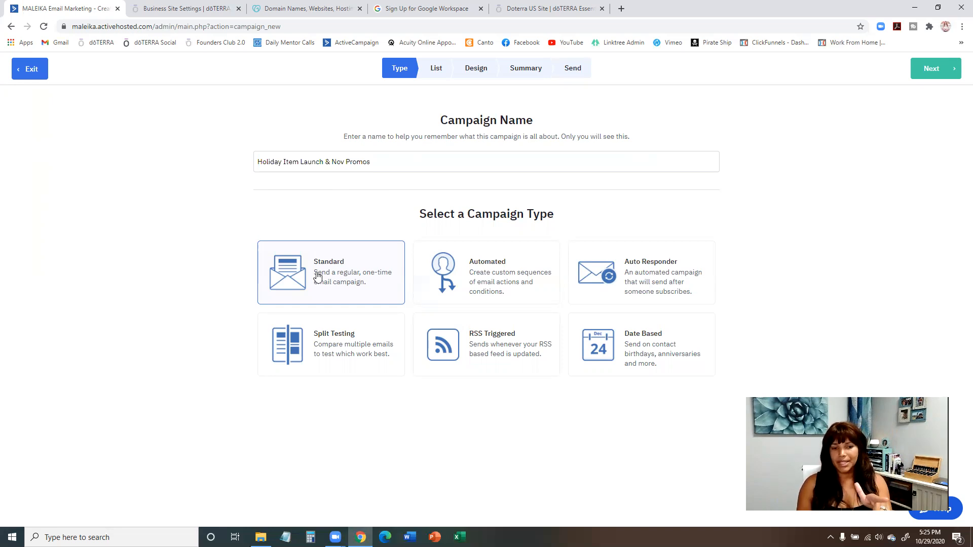
click(381, 162)
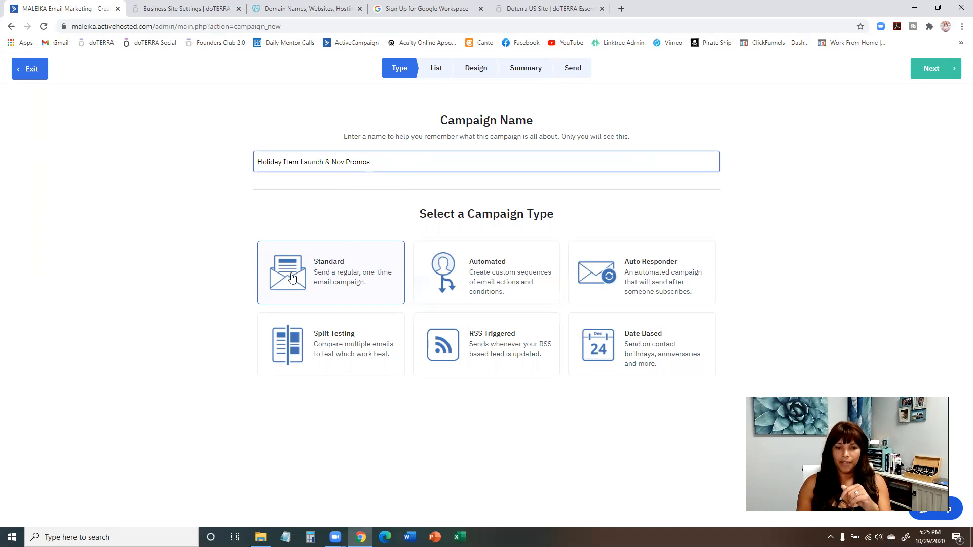
click(321, 270)
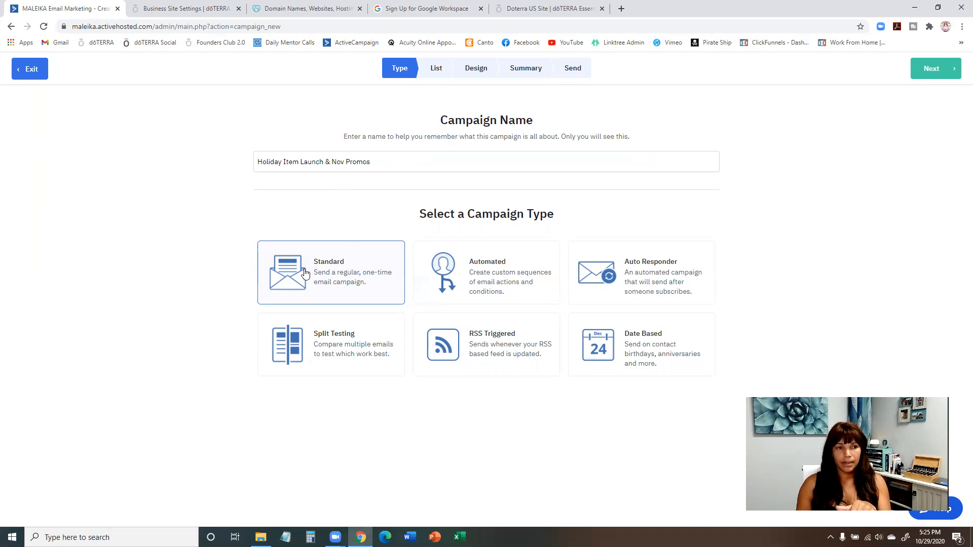
click(936, 69)
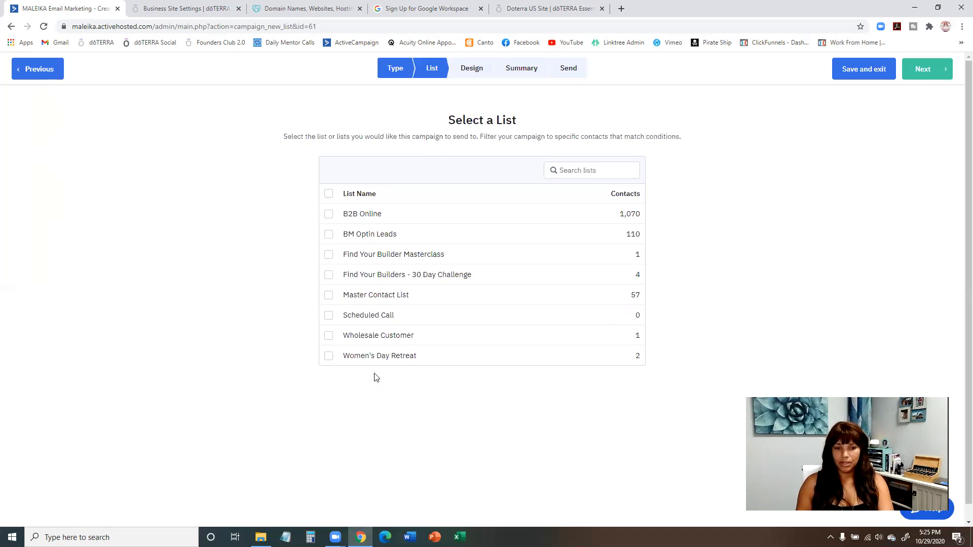
Select only the Wholesale Customer list as the campaign's recipients and continue to the design stage.
click(329, 337)
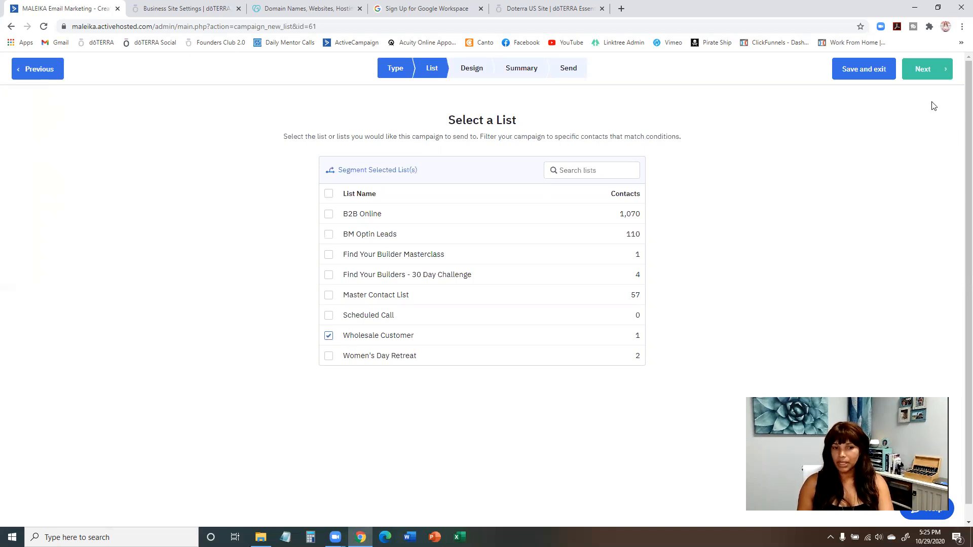
click(328, 317)
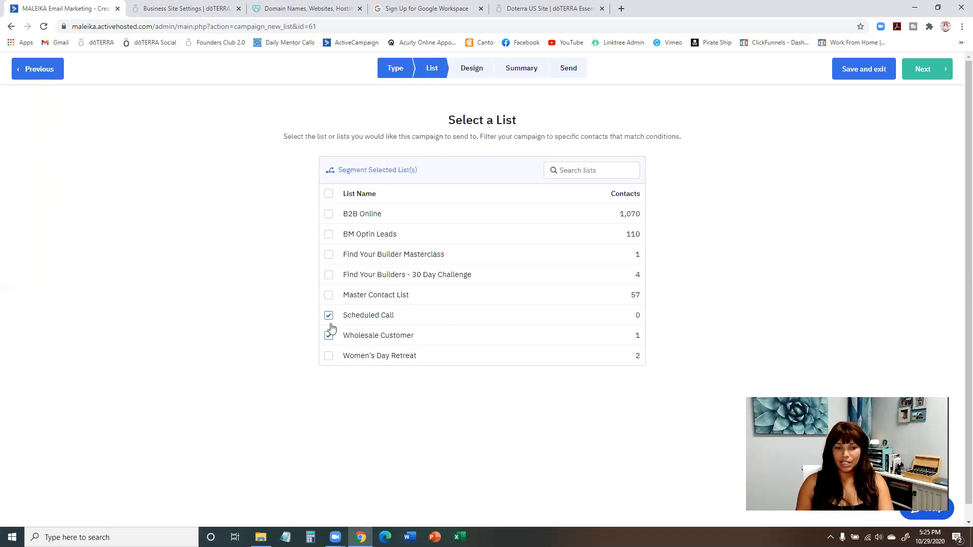
click(328, 319)
click(938, 71)
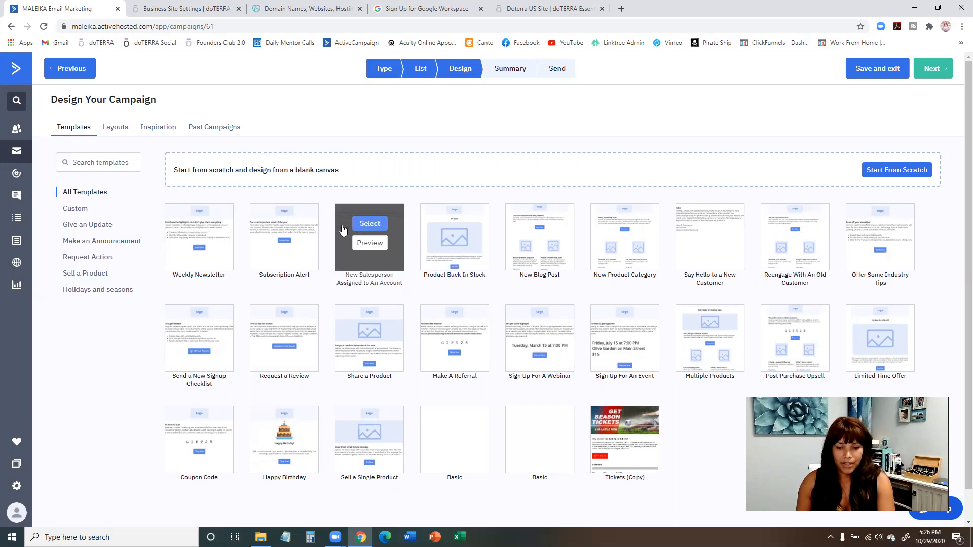
Browse the available email designs across templates, past campaigns, layouts and inspiration examples.
scroll(453, 239, down, 1)
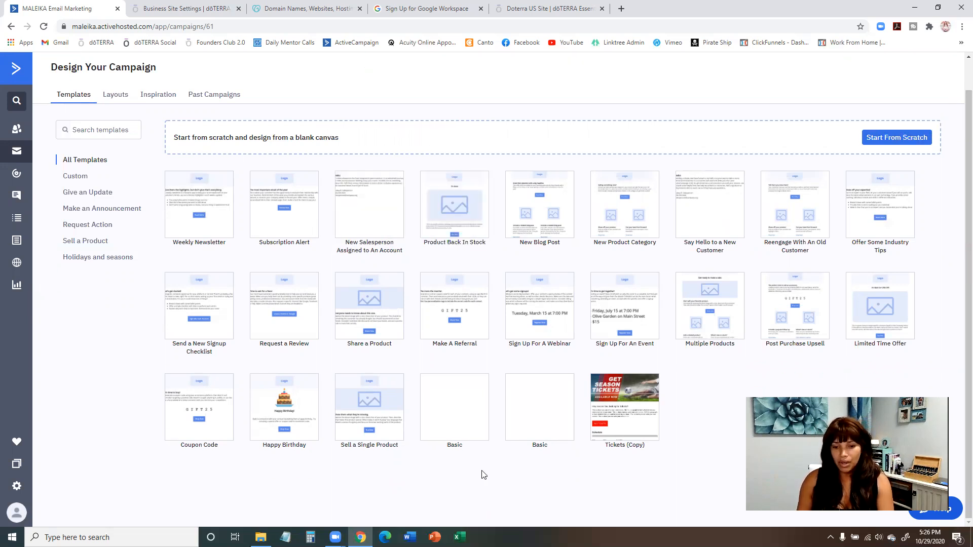
mouse_move(466, 426)
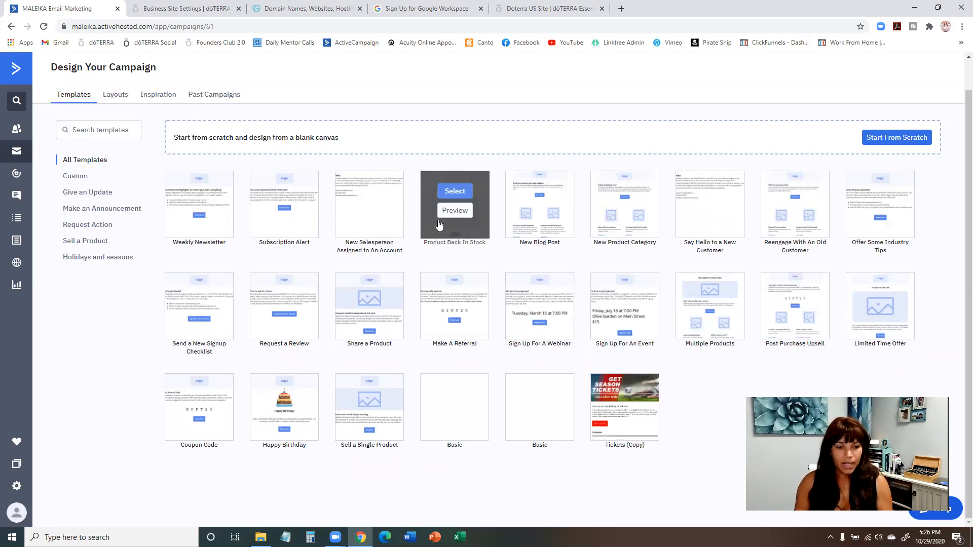
click(224, 100)
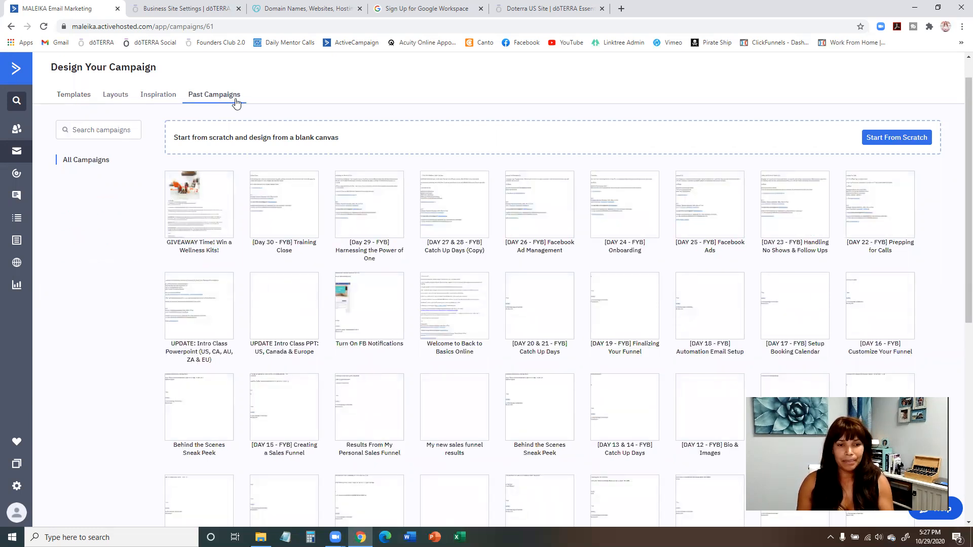
mouse_move(290, 197)
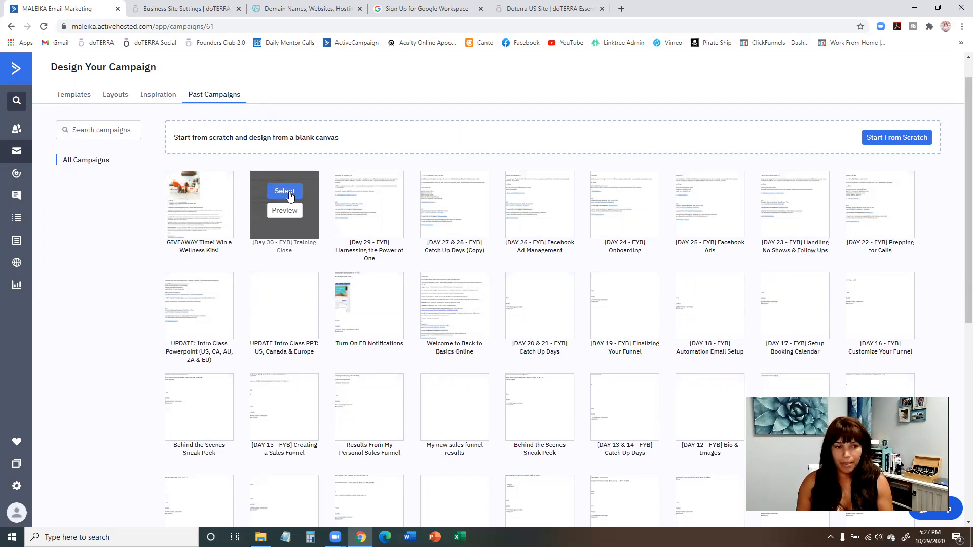
click(81, 99)
click(111, 98)
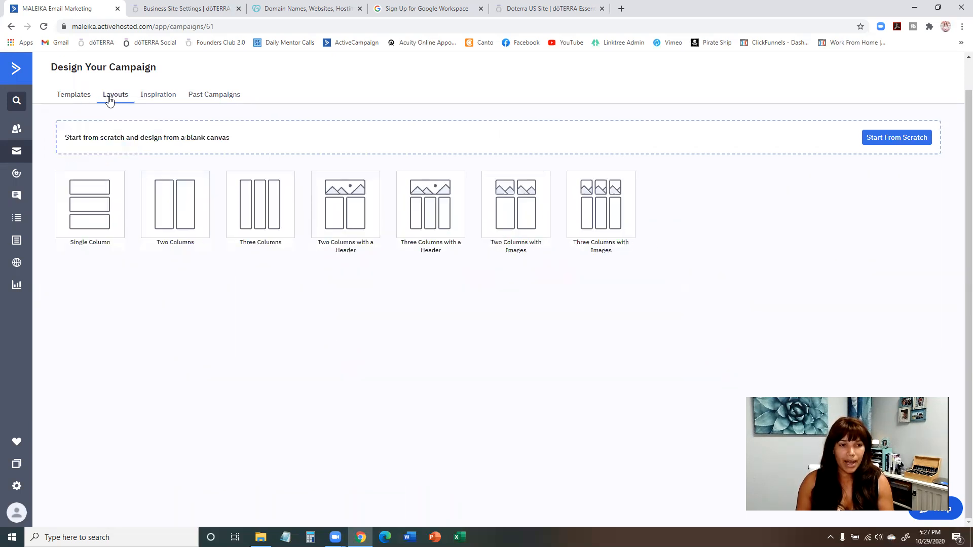
click(73, 96)
click(158, 99)
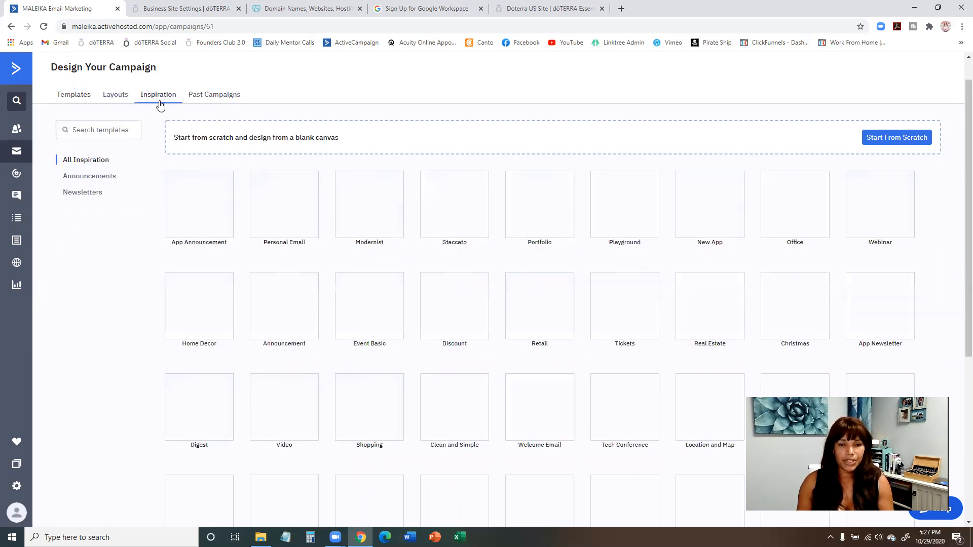
click(78, 97)
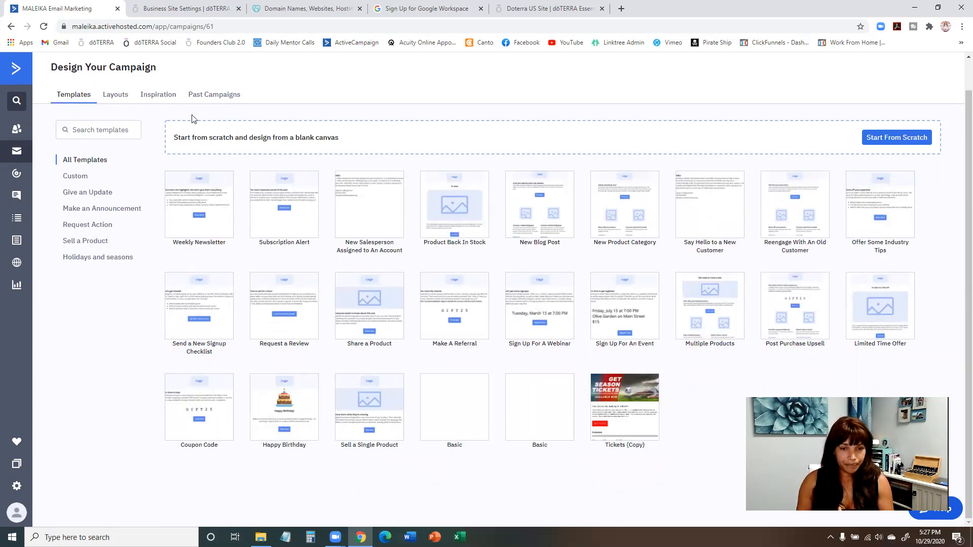
Base the email on the past campaign "[Day 30 - FYB] Training Close" with the subject "Holiday Item Launch & Nov Promos".
click(217, 96)
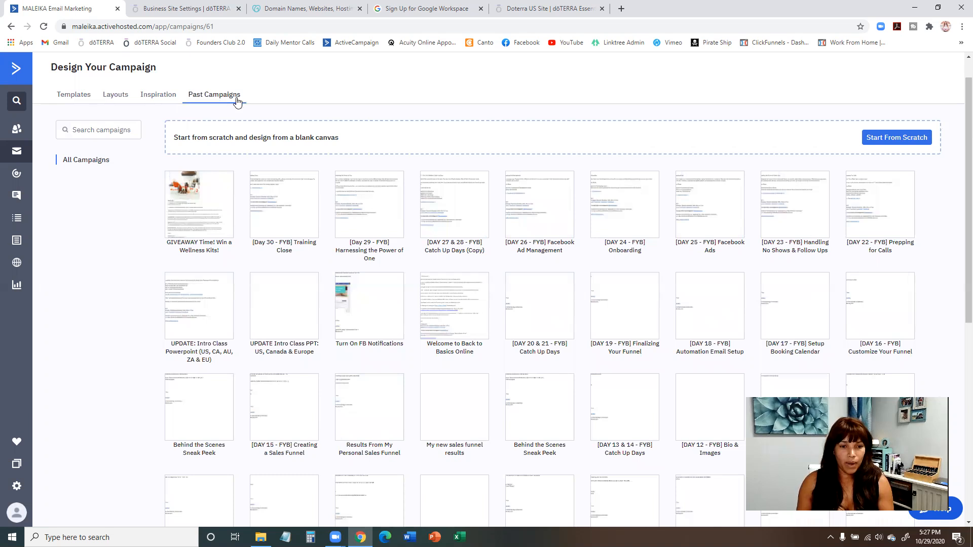
mouse_move(295, 227)
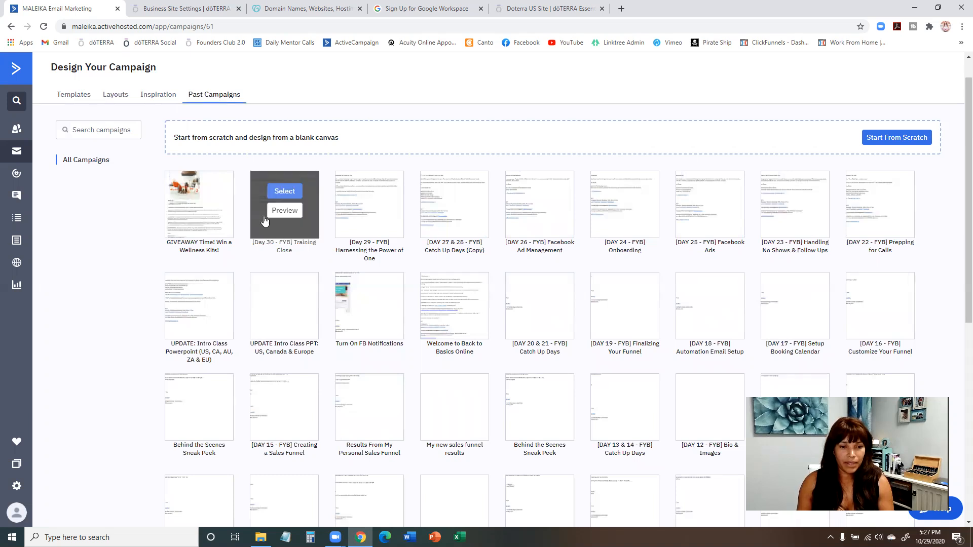
click(287, 191)
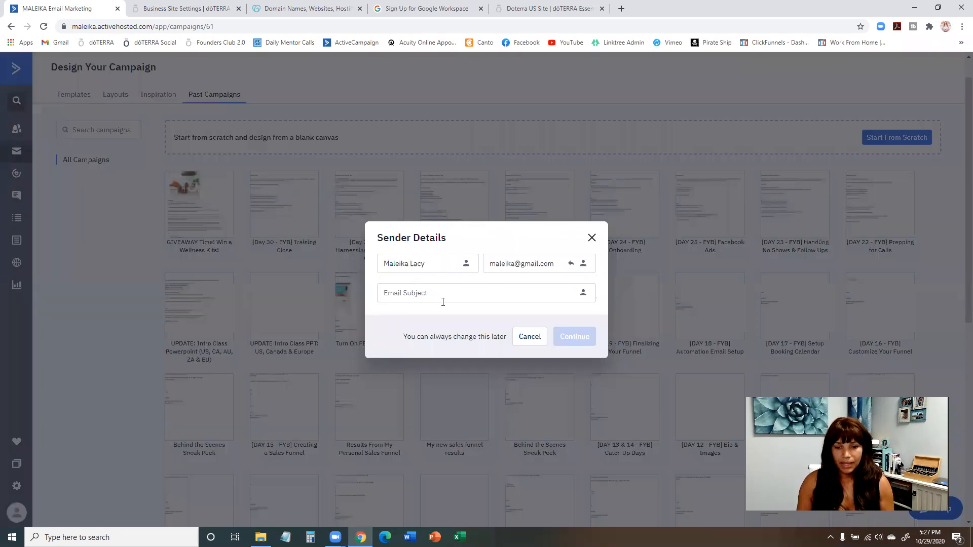
click(447, 294)
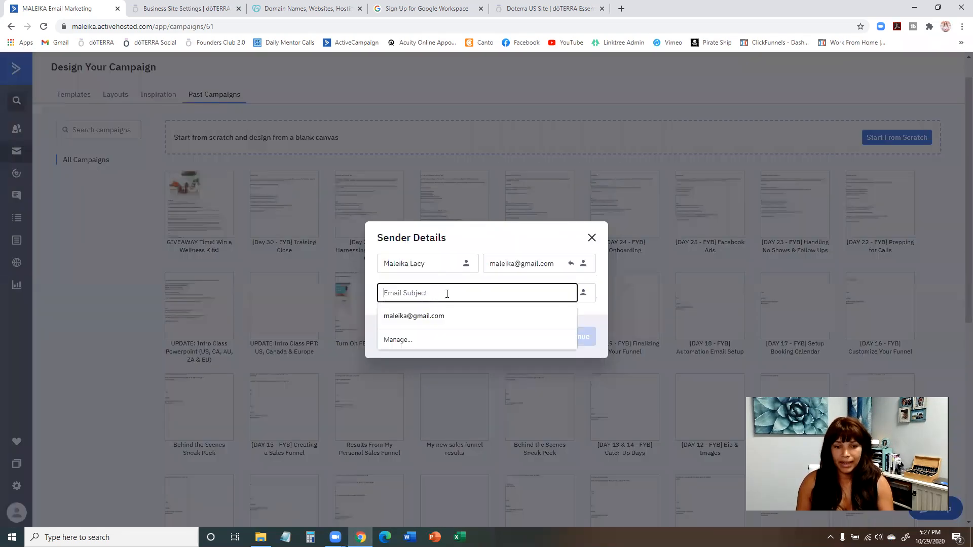
text(Holiday Item Launch & Nov Promos)
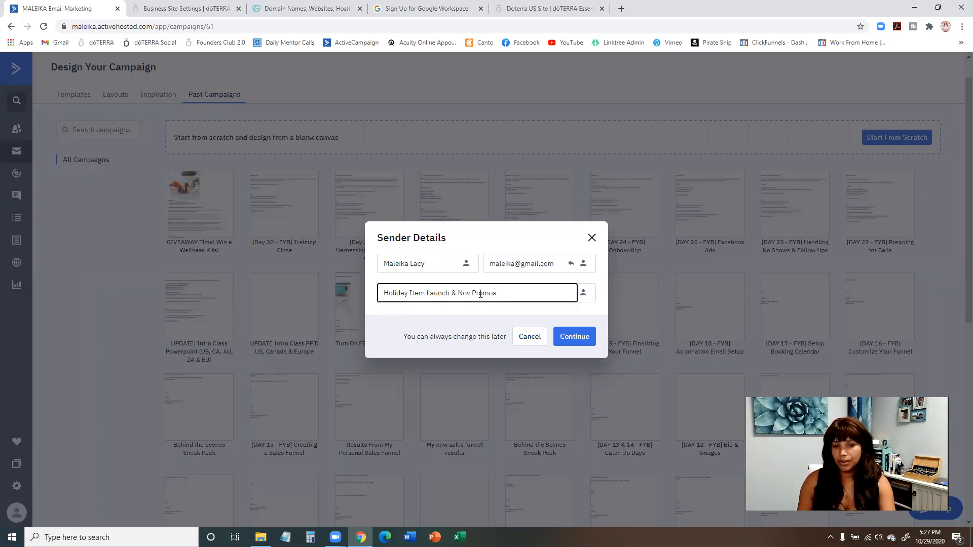
click(572, 337)
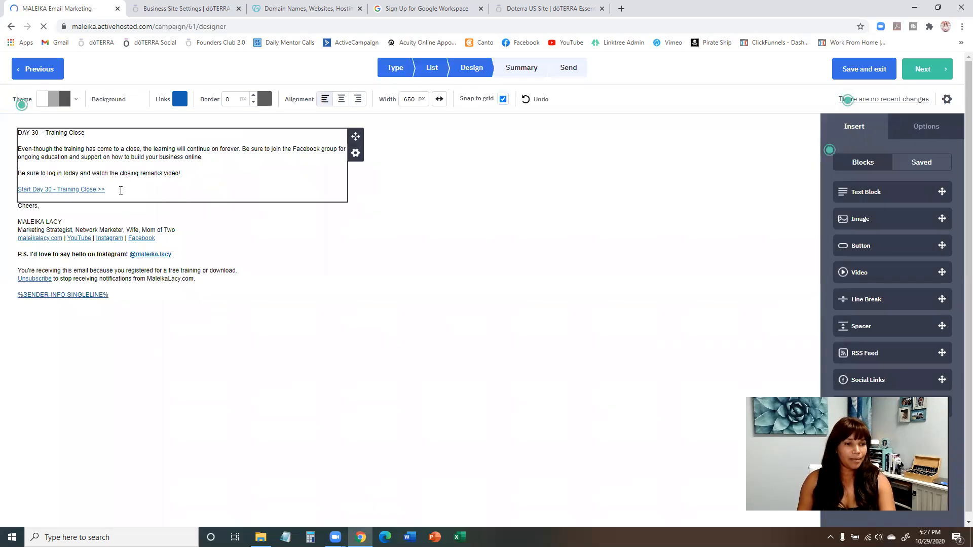
Delete the old Day 30 training text from the block above the "Cheers," sign-off.
click(114, 191)
drag(115, 191, 10, 134)
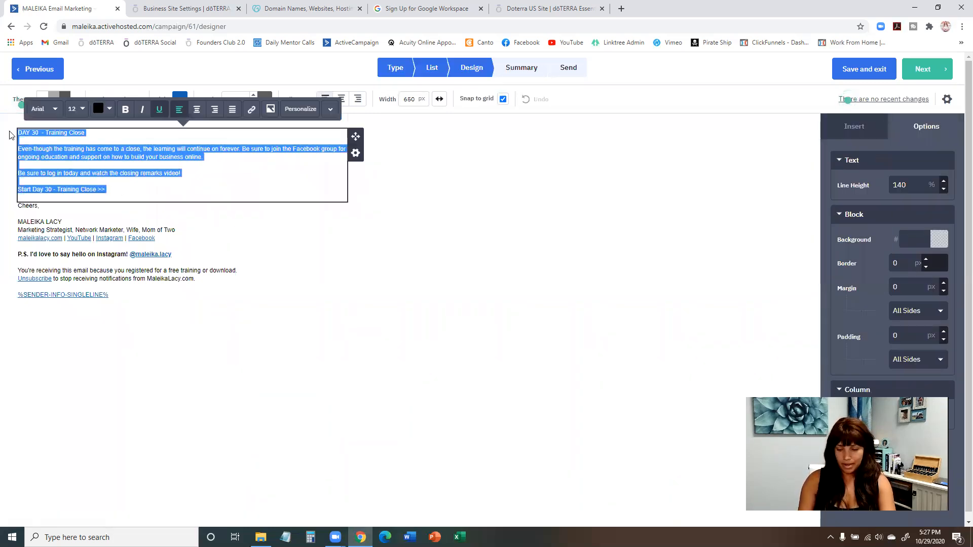
key(BackSpace)
key(BackSpace)
Start the email body with the greeting "Hi" followed by the contact's First Name personalization field.
text(H)
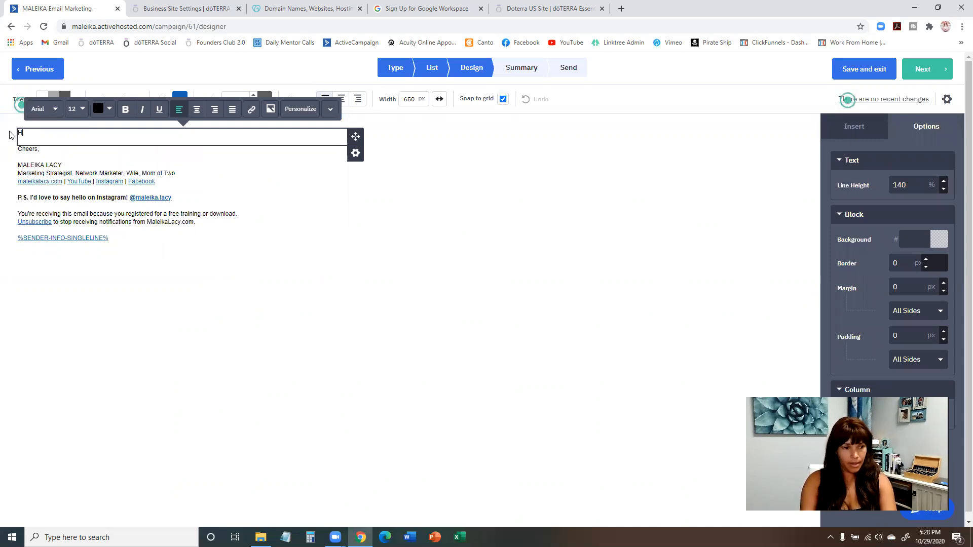
text(i)
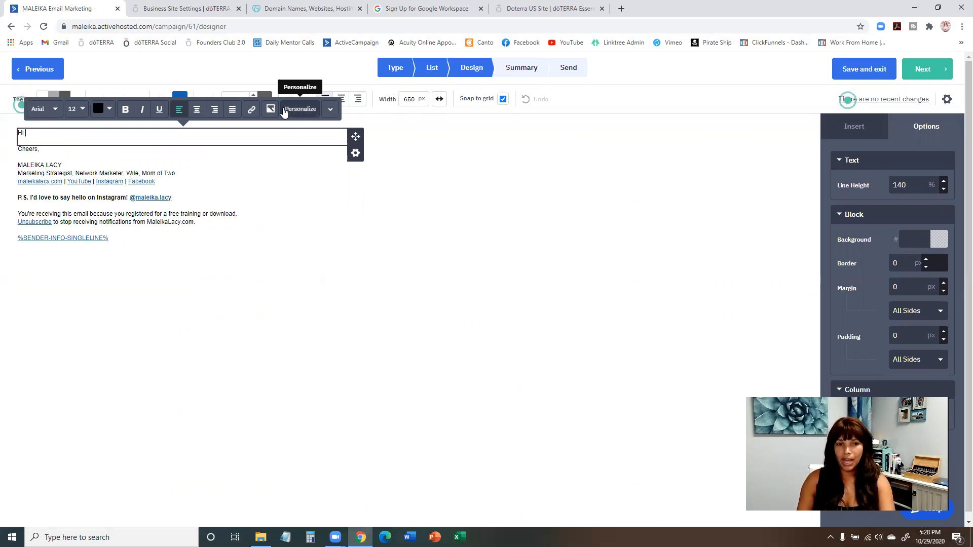
click(301, 114)
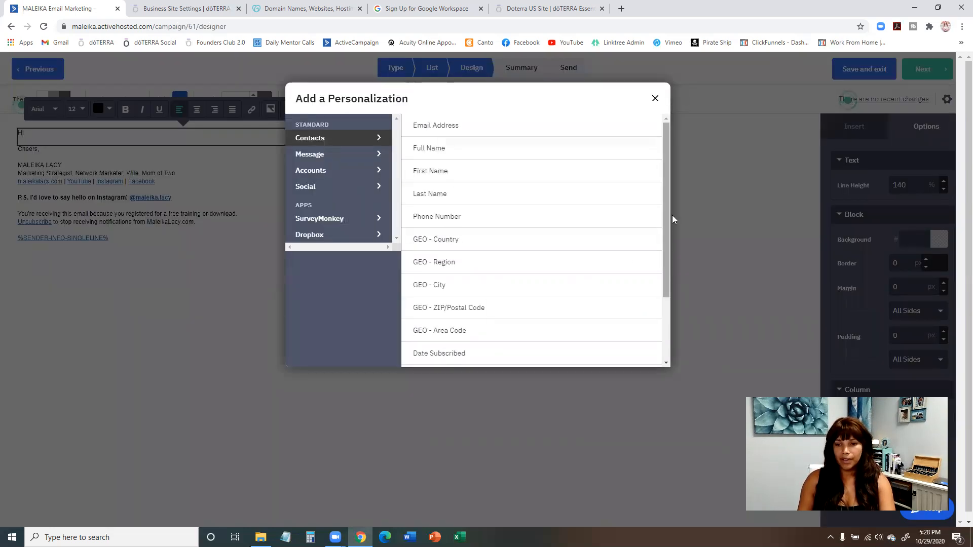
drag(666, 162, 680, 146)
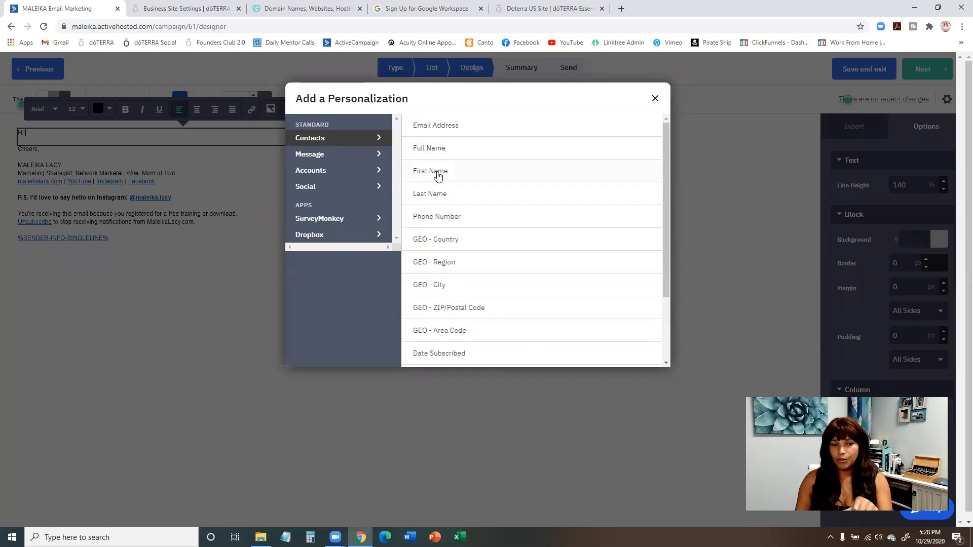
click(438, 172)
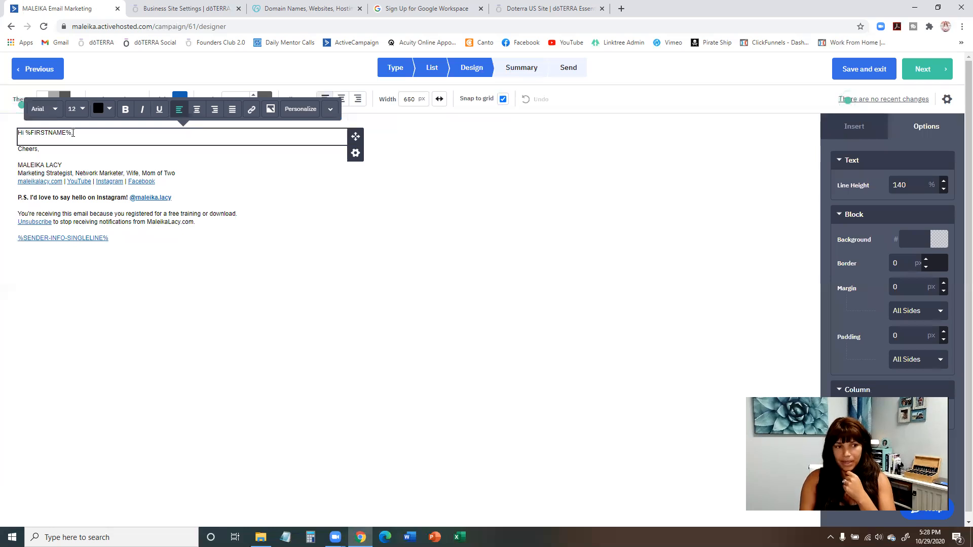
Finish the greeting with a comma after the First Name field and add blank lines below it.
text(,)
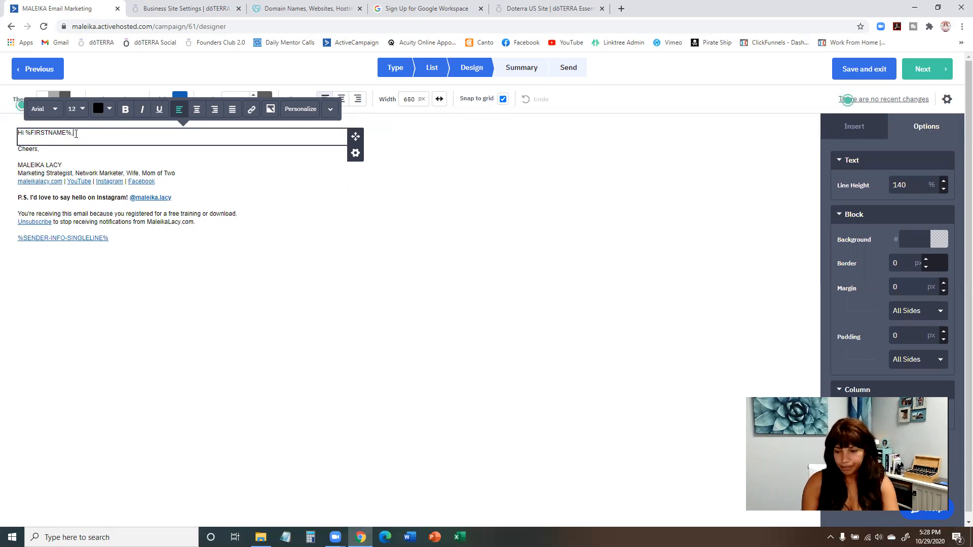
key(Return)
key(Return)
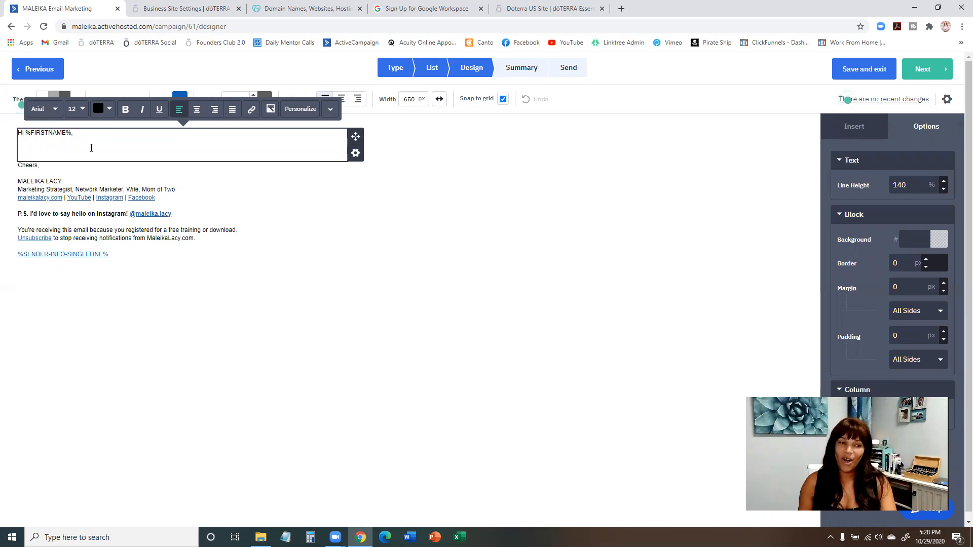
click(83, 135)
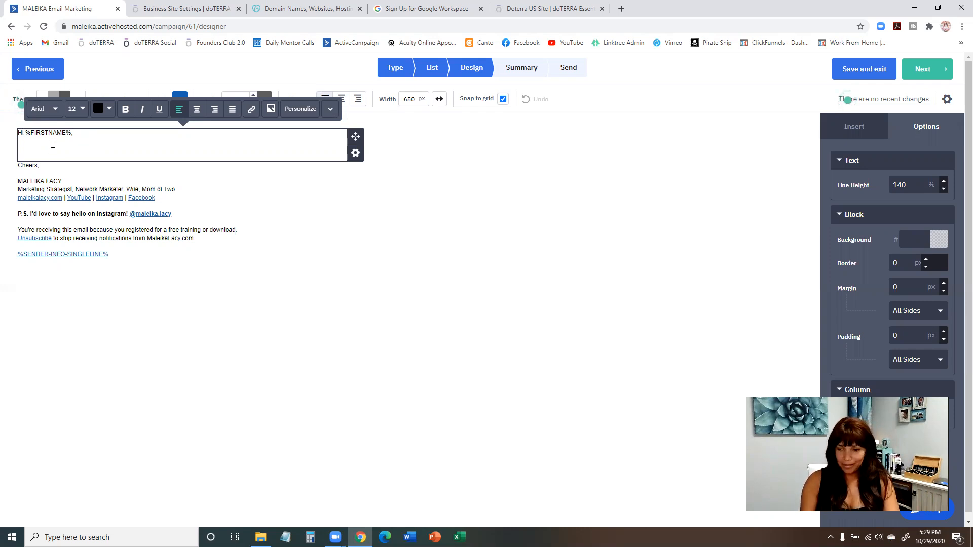
key(Return)
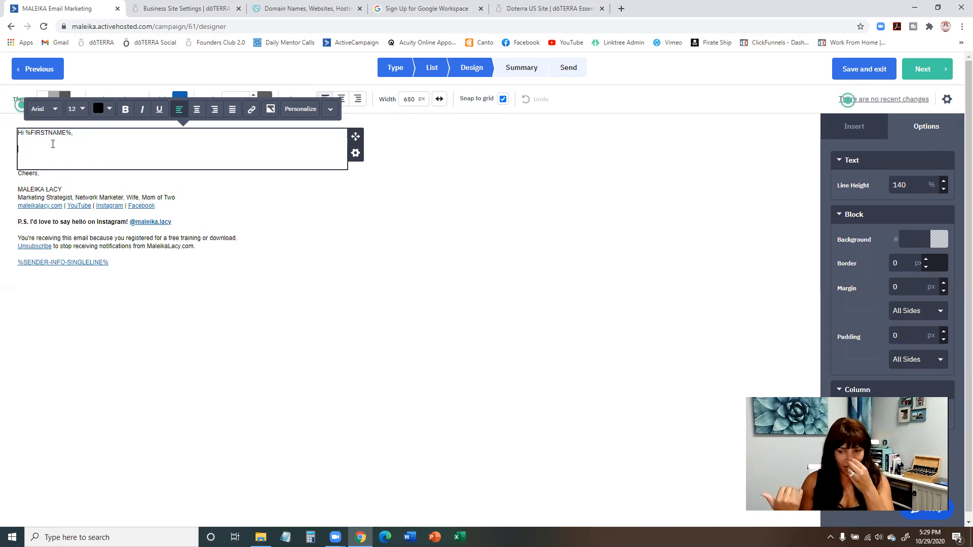
Continue the doTERRA website session, open the shop's Holiday Offers page, select its web address, and return to the email designer.
click(175, 8)
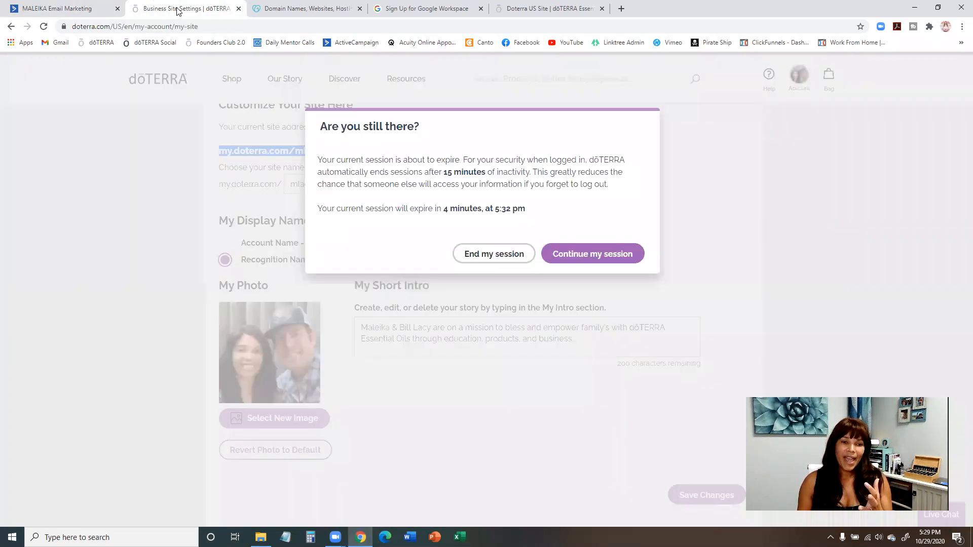
click(550, 253)
click(227, 78)
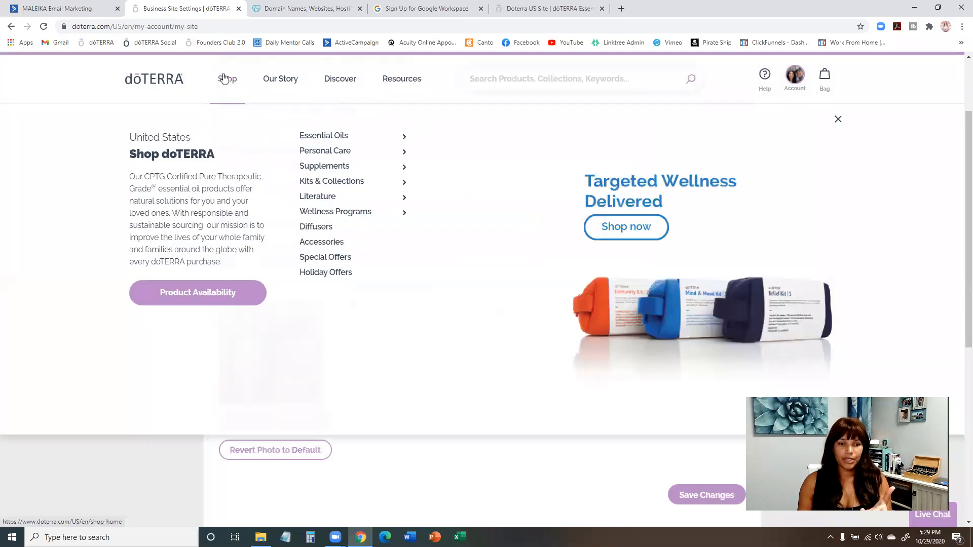
click(332, 273)
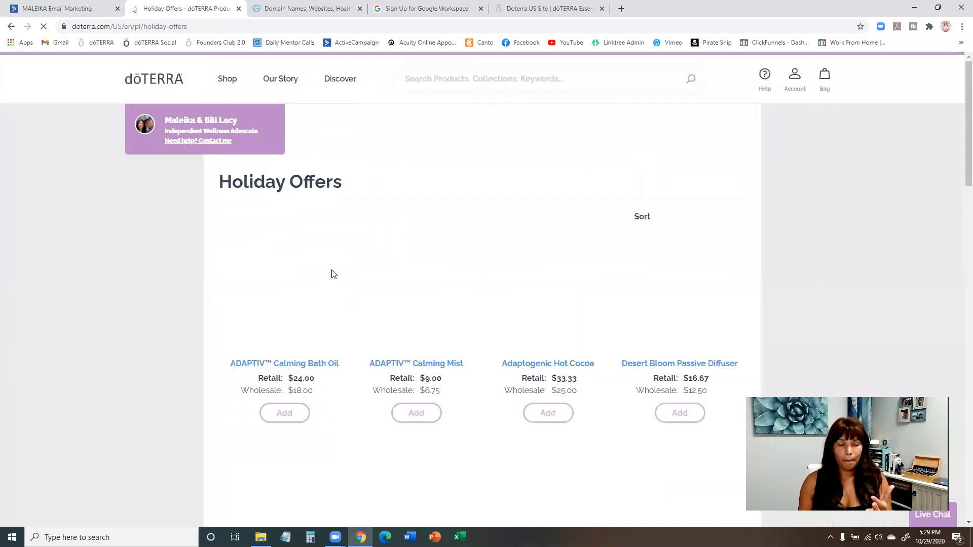
click(230, 26)
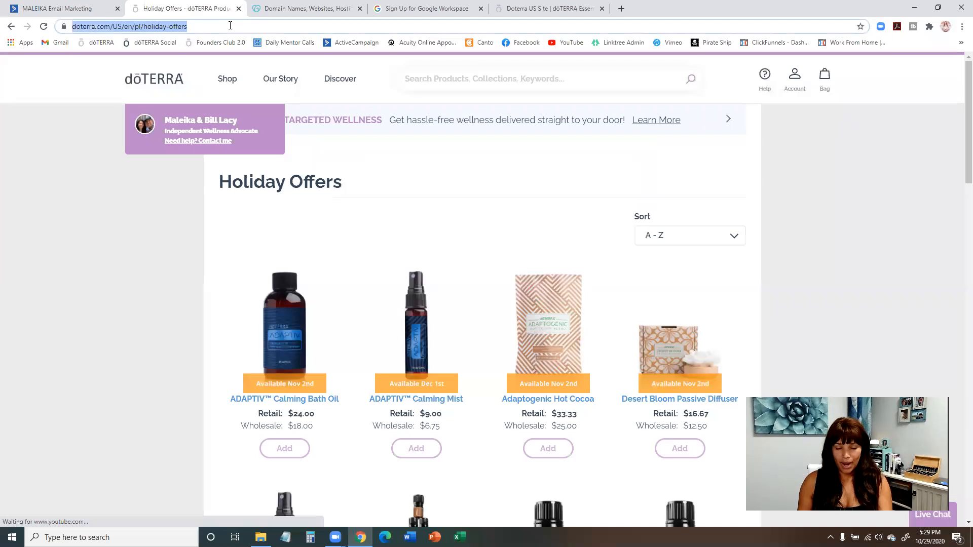
scroll(406, 185, down, 4)
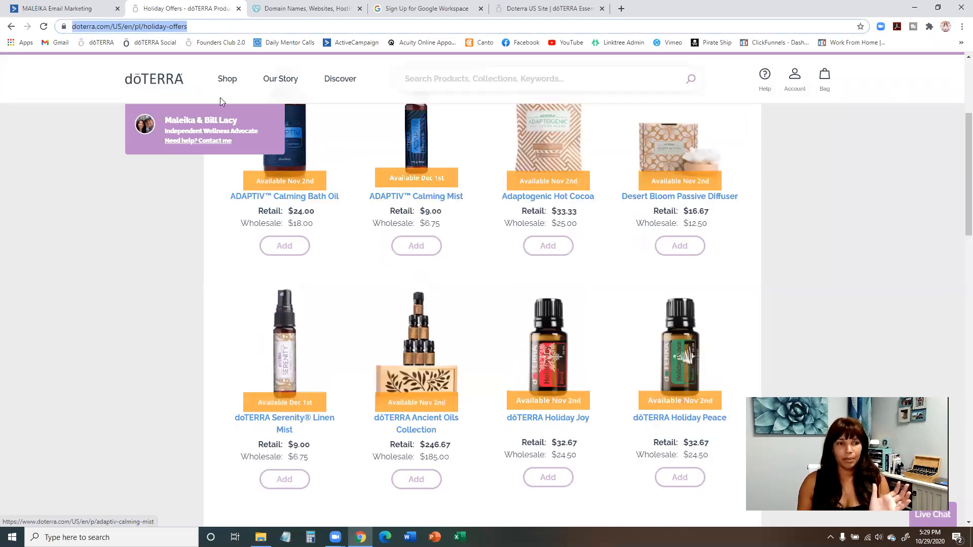
click(94, 10)
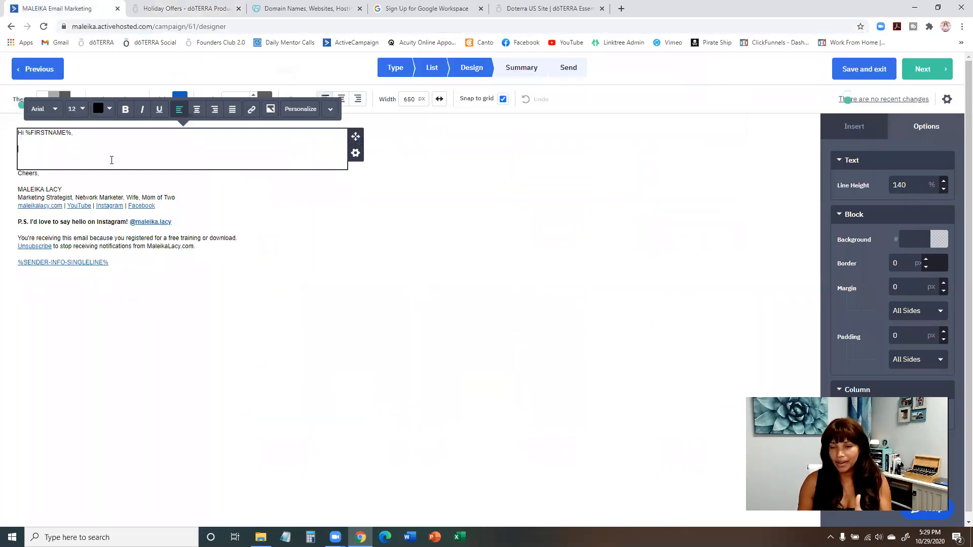
Insert the wellness-kit image below the greeting and shrink it to about a third of the block's width.
click(484, 211)
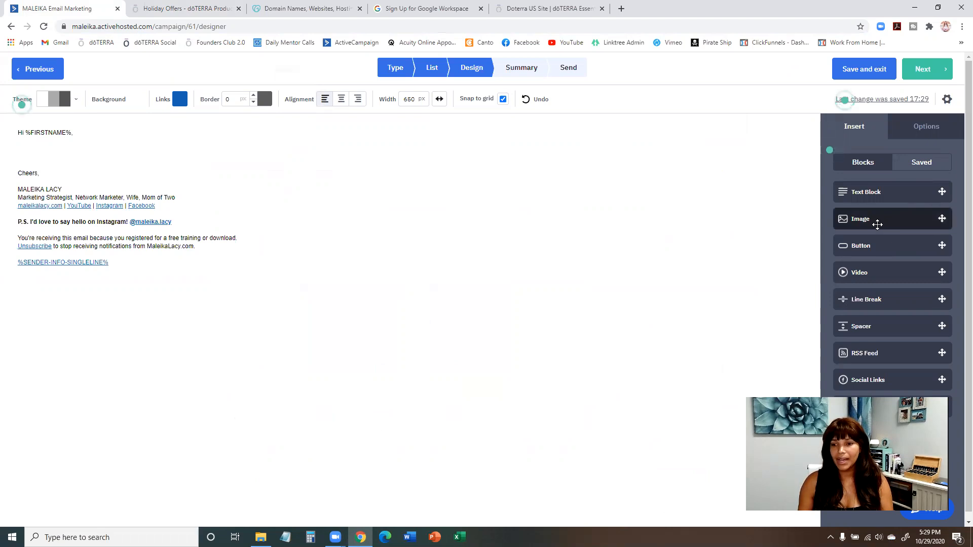
drag(904, 220, 145, 166)
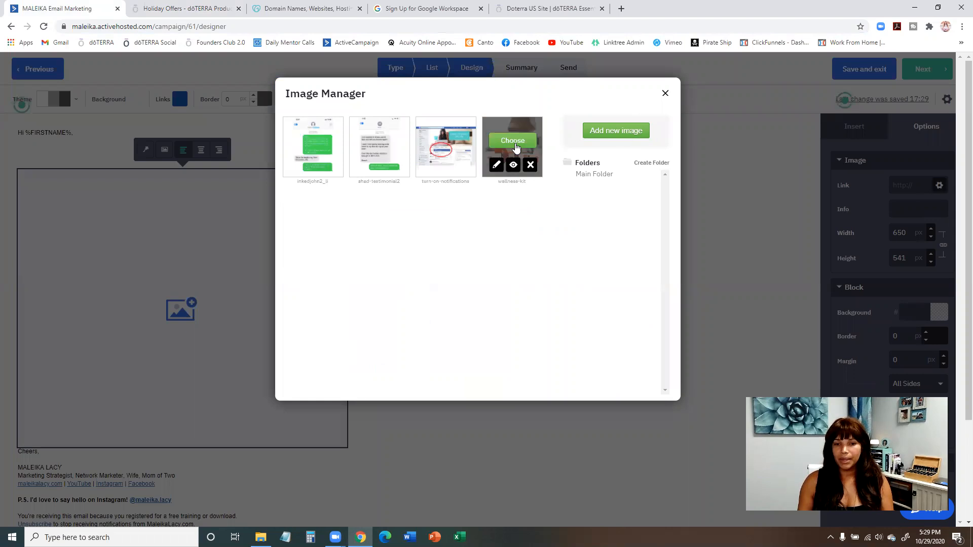
click(520, 142)
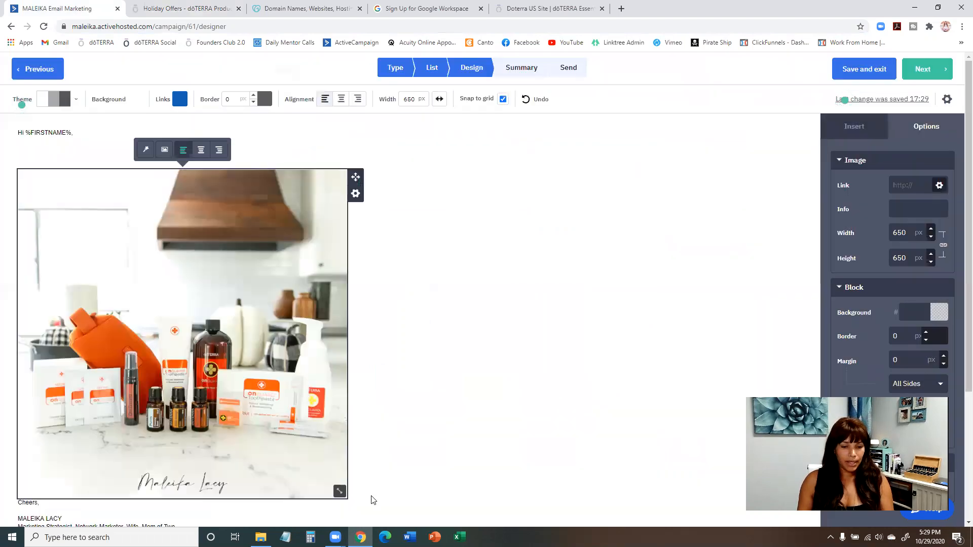
drag(340, 492, 149, 278)
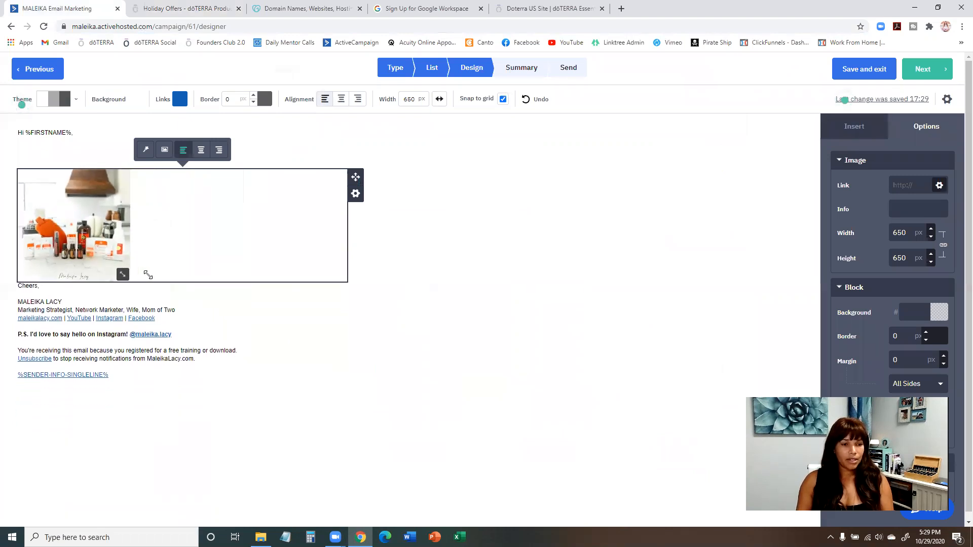
Add a text block between the image and the "Cheers," sign-off, with blank lines followed by the placeholder text "lahbsdflalsbfasbf".
click(23, 287)
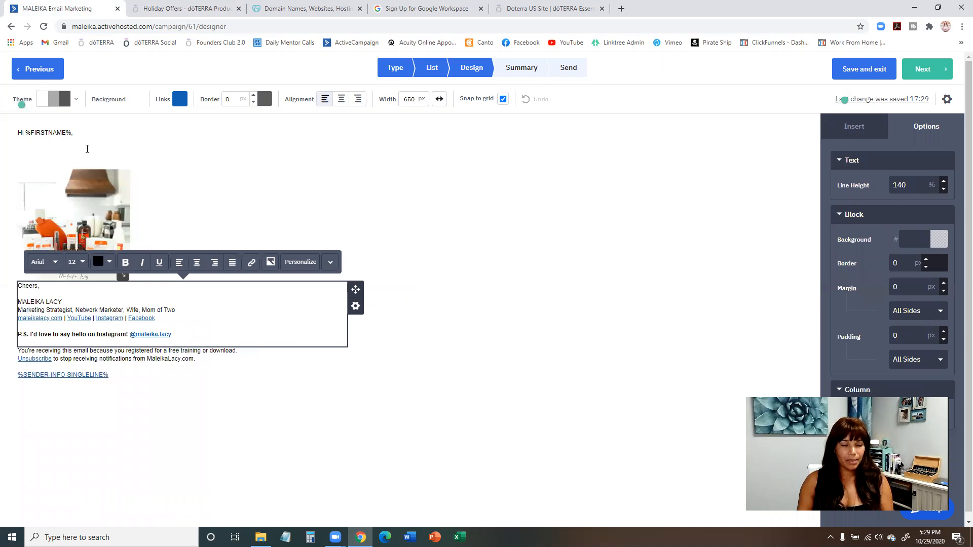
click(857, 131)
mouse_move(892, 192)
mouse_down()
mouse_move(180, 223)
mouse_move(162, 256)
mouse_move(193, 290)
mouse_up()
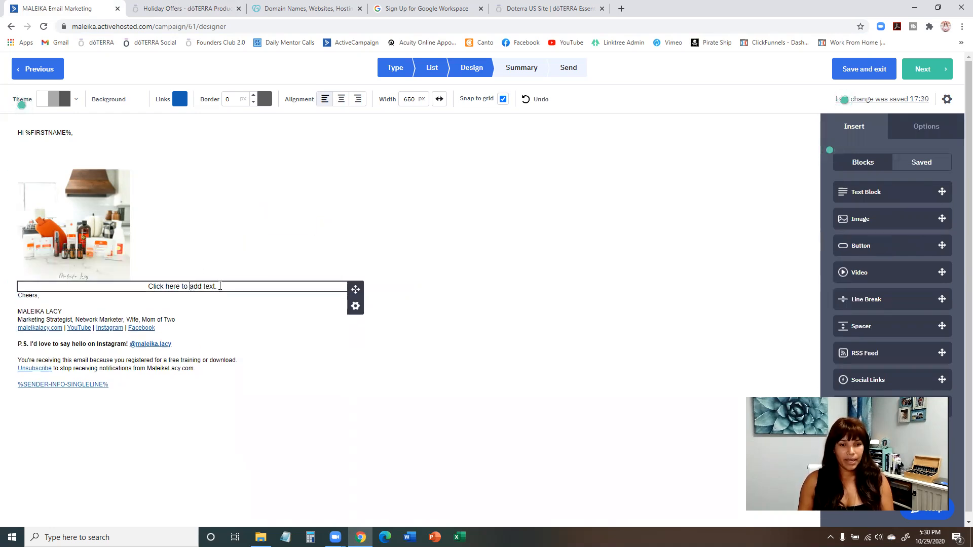
click(220, 286)
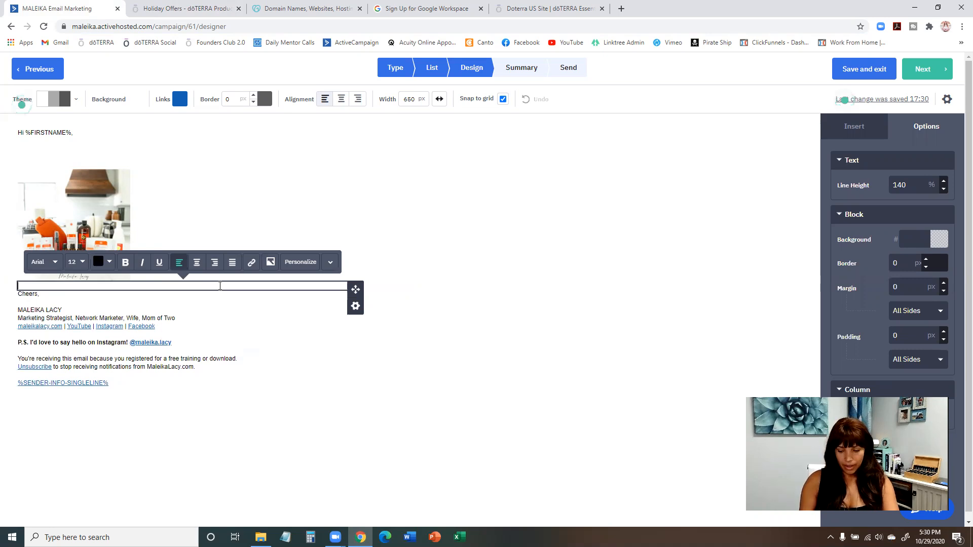
key(Return)
key(Return)
key(Return)
text(lahbsdflalsbfasbf)
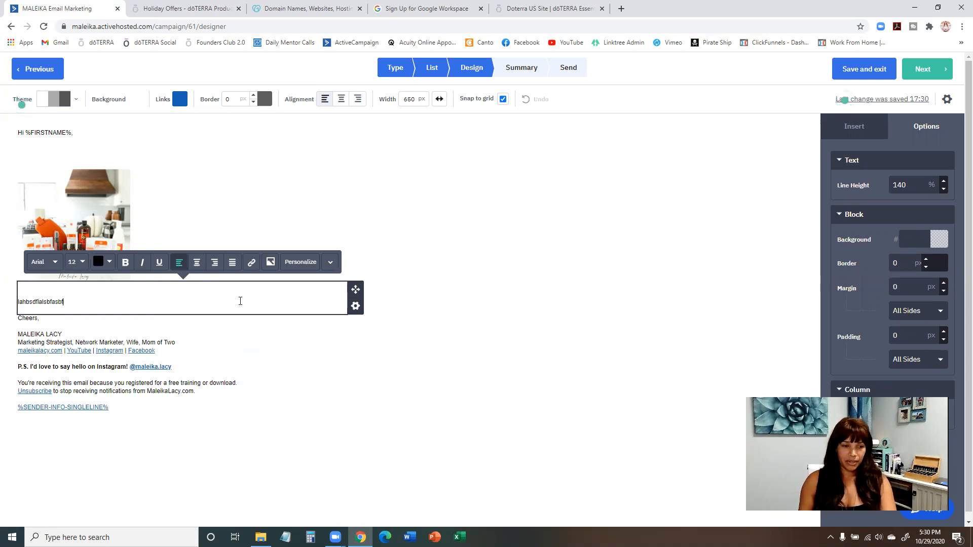
click(366, 388)
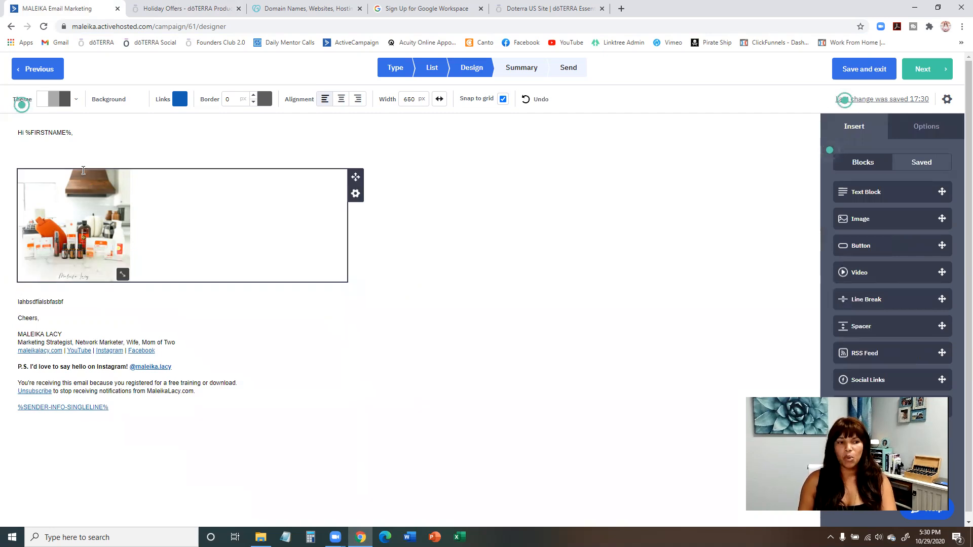
Replace the placeholder text below the image with "Here a link".
click(80, 304)
key(ctrl+a)
text(Her eis t)
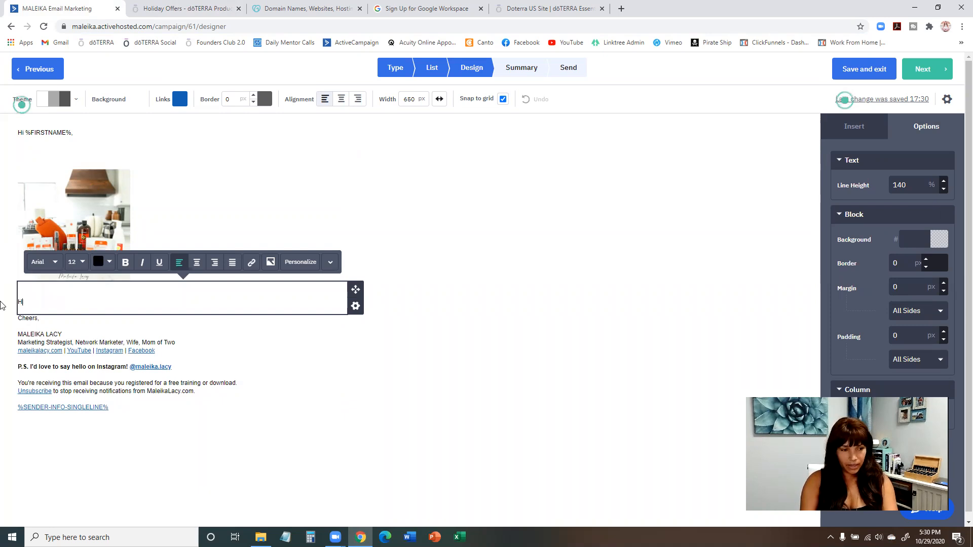
key(BackSpace)
key(BackSpace)
key(BackSpace)
key(BackSpace)
key(BackSpace)
key(BackSpace)
text(e sa)
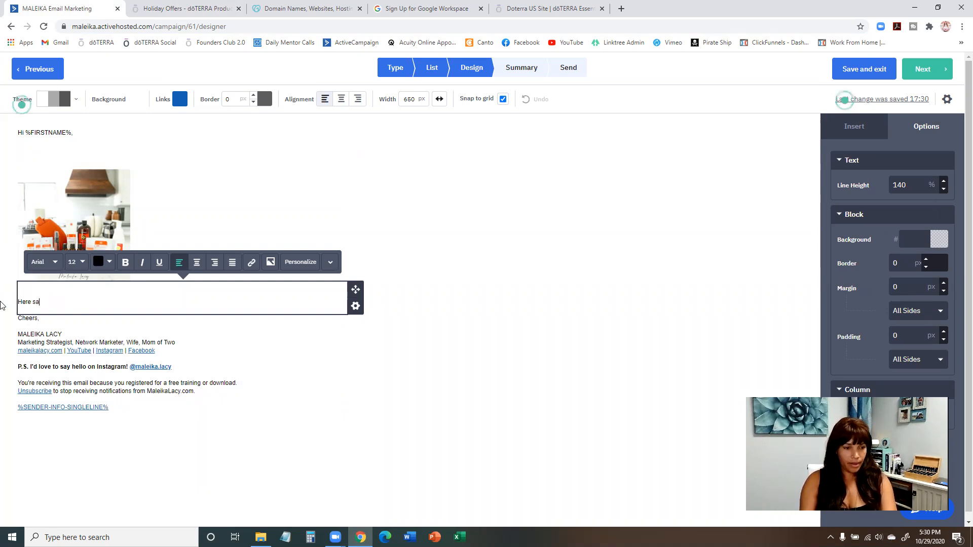
key(BackSpace)
key(BackSpace)
text(a link)
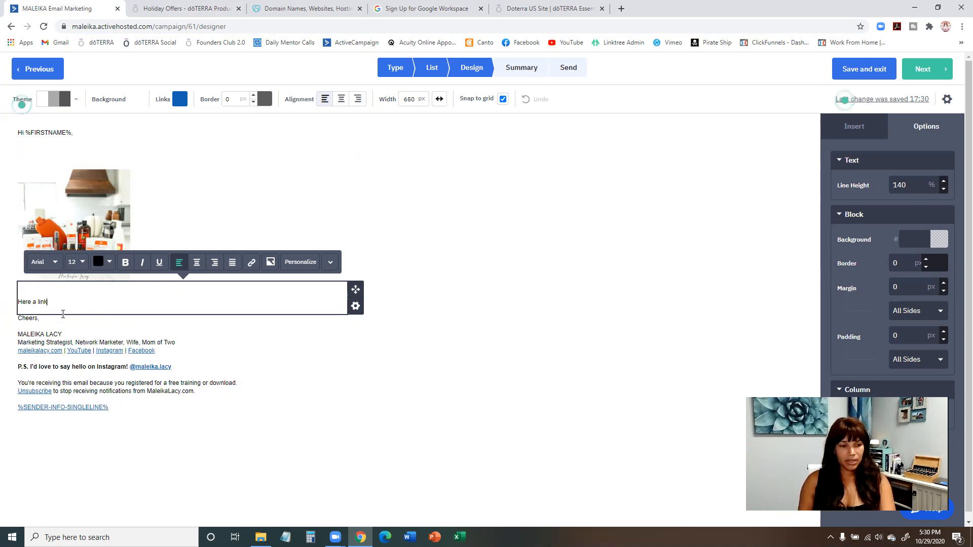
View the link settings for the text "Here a link" and close them with the URL left empty.
drag(50, 302, 19, 301)
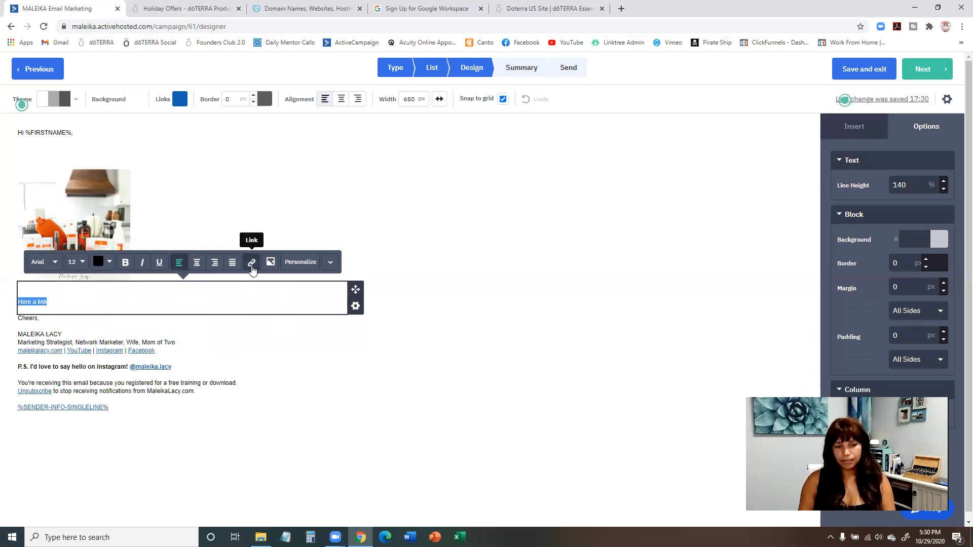
click(251, 263)
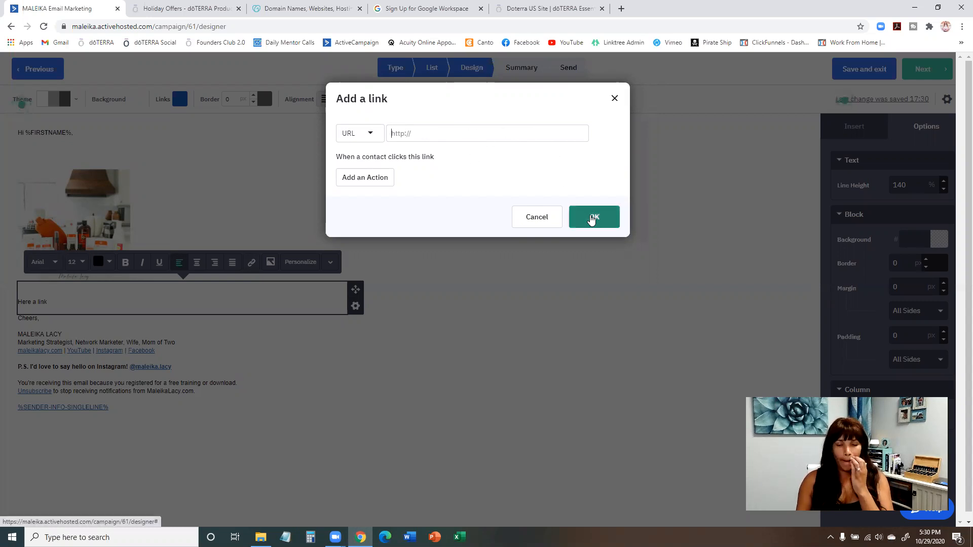
click(594, 221)
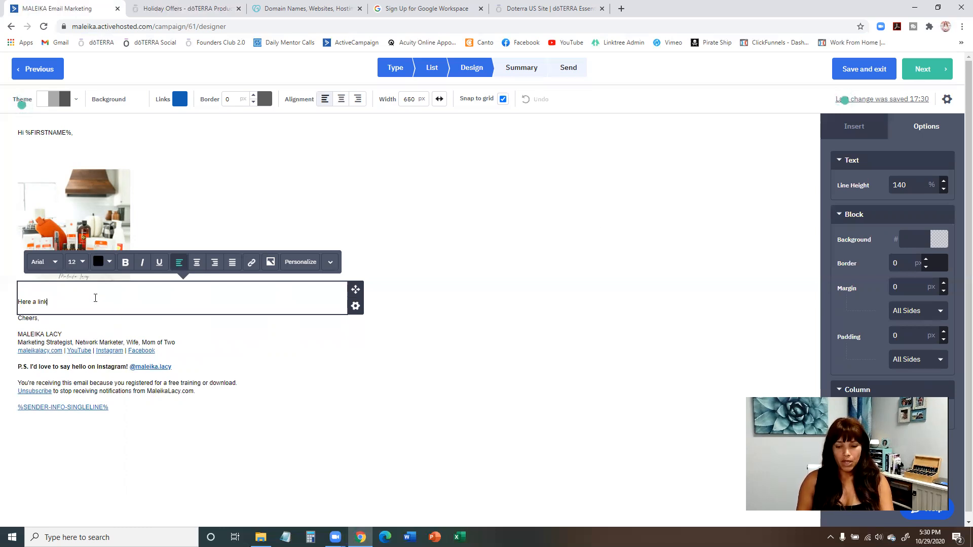
Copy the Holiday Offers page address and paste it on a separate line below "Here a link" in the email.
key(Return)
key(Return)
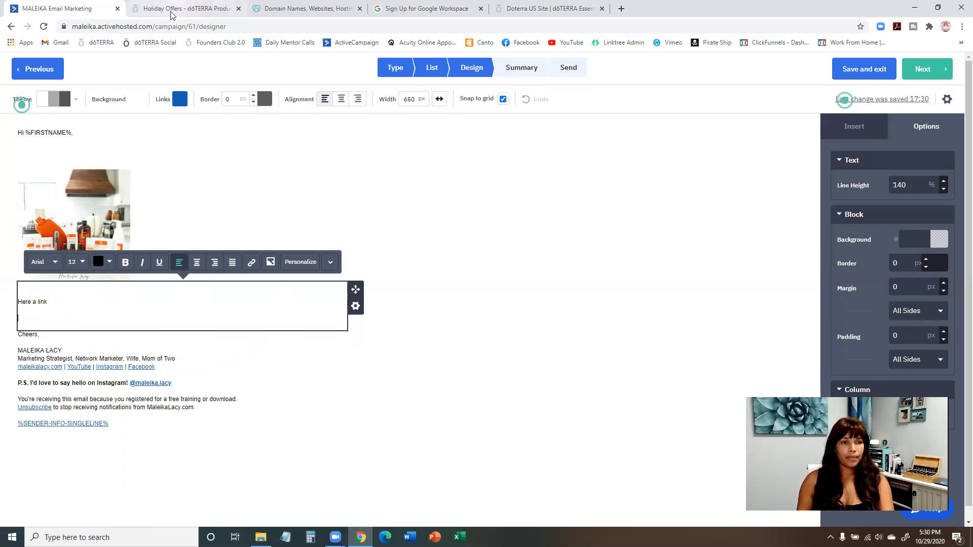
click(172, 10)
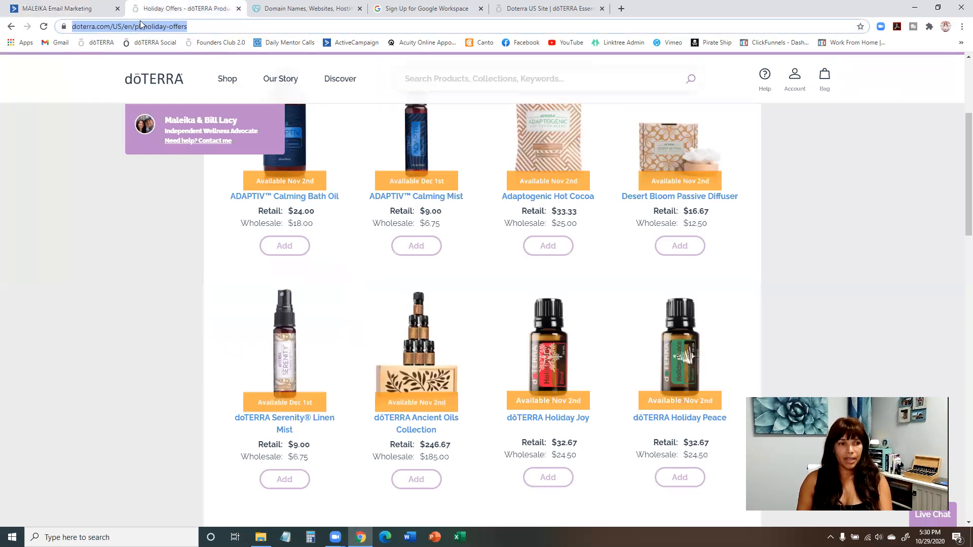
key(ctrl+c)
click(101, 10)
key(ctrl+v)
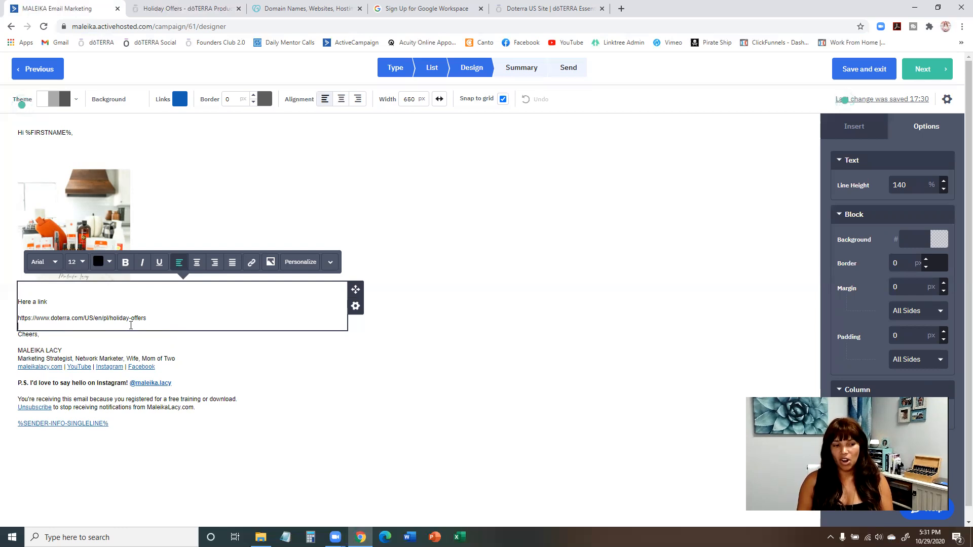
click(350, 383)
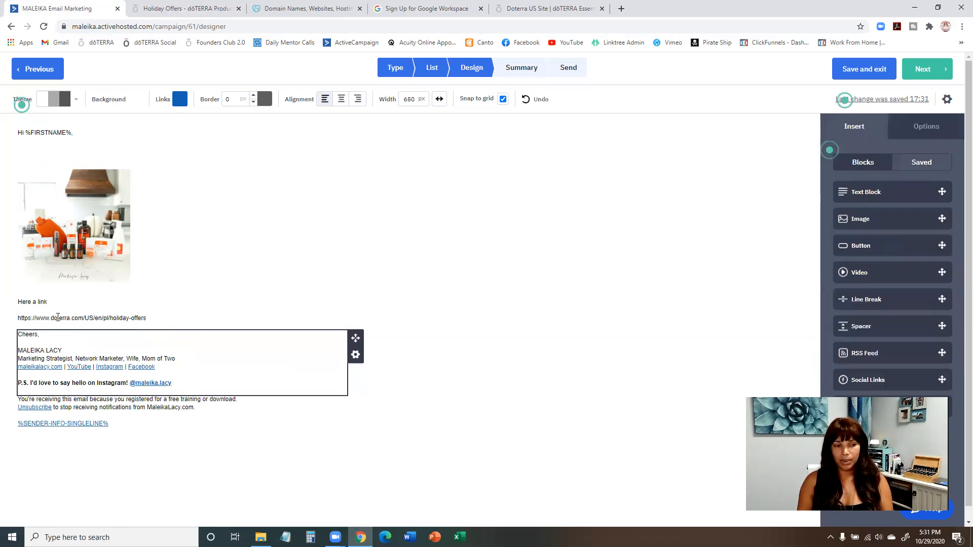
click(35, 316)
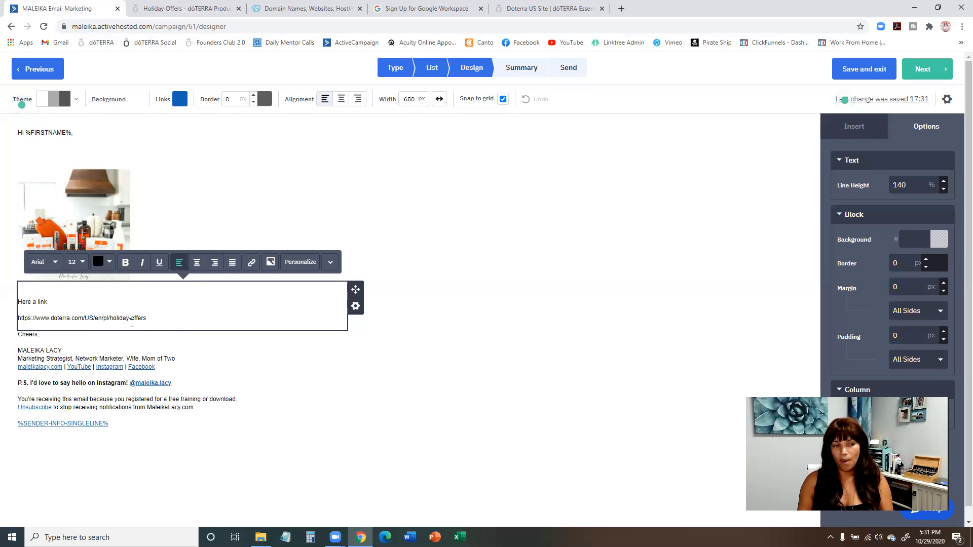
click(393, 401)
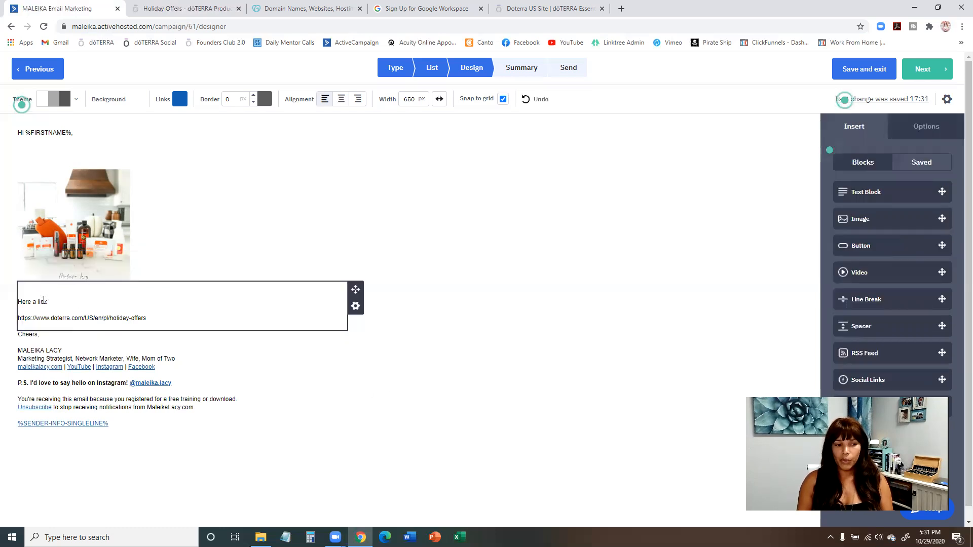
drag(47, 301, 18, 304)
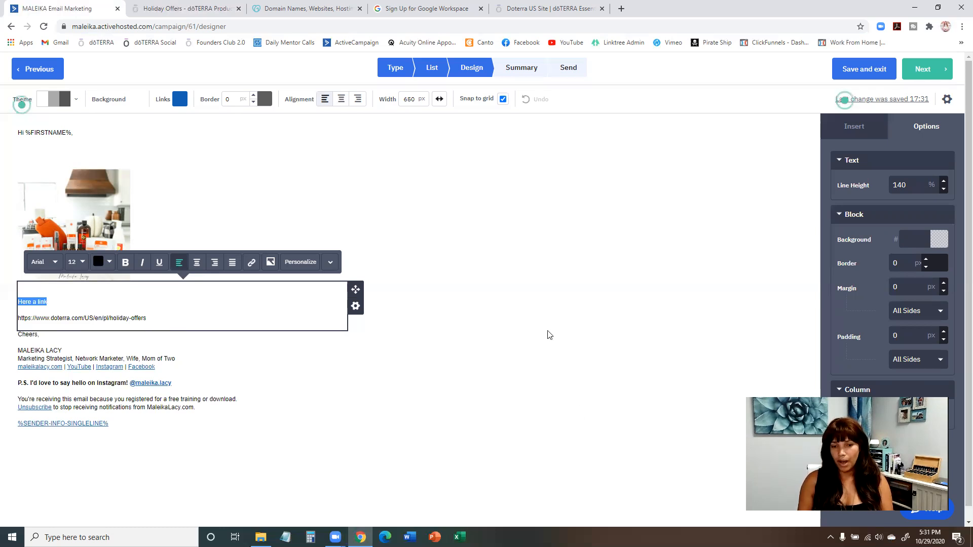
click(569, 249)
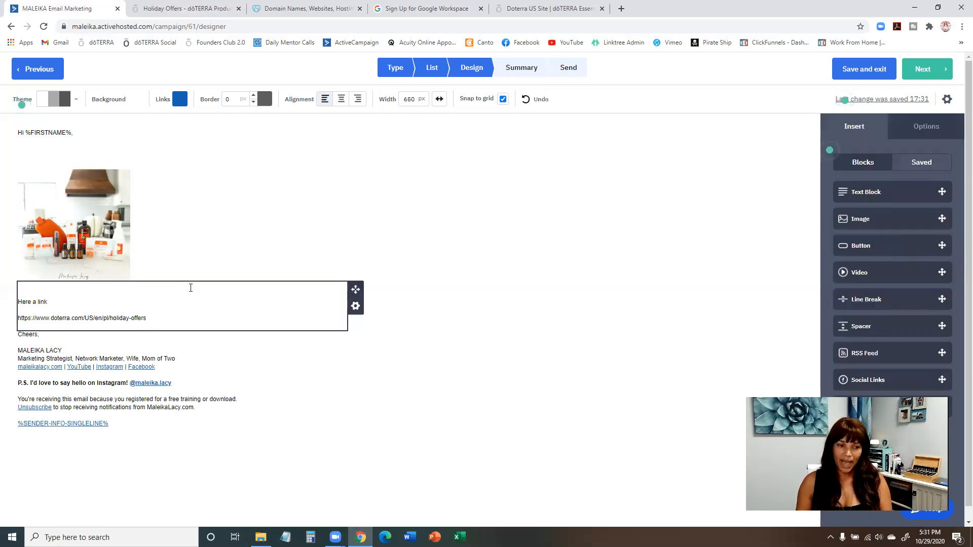
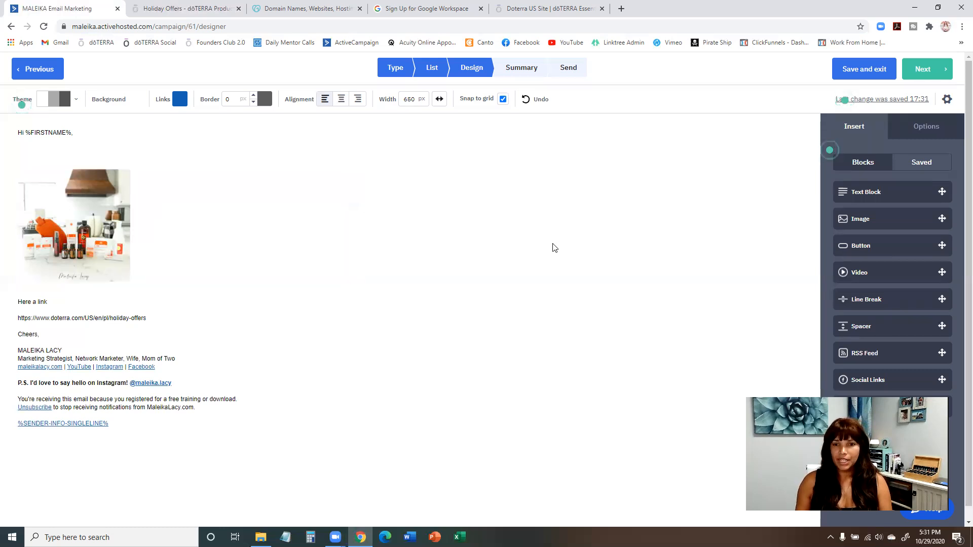
Open the email's settings and look over the subject, sender, test and spam check options.
scroll(766, 200, down, 1)
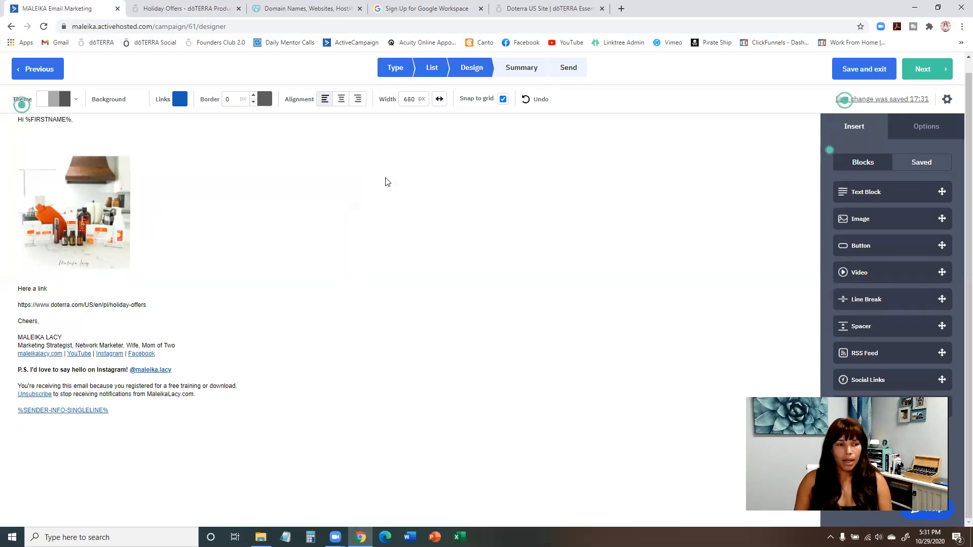
scroll(101, 192, up, 1)
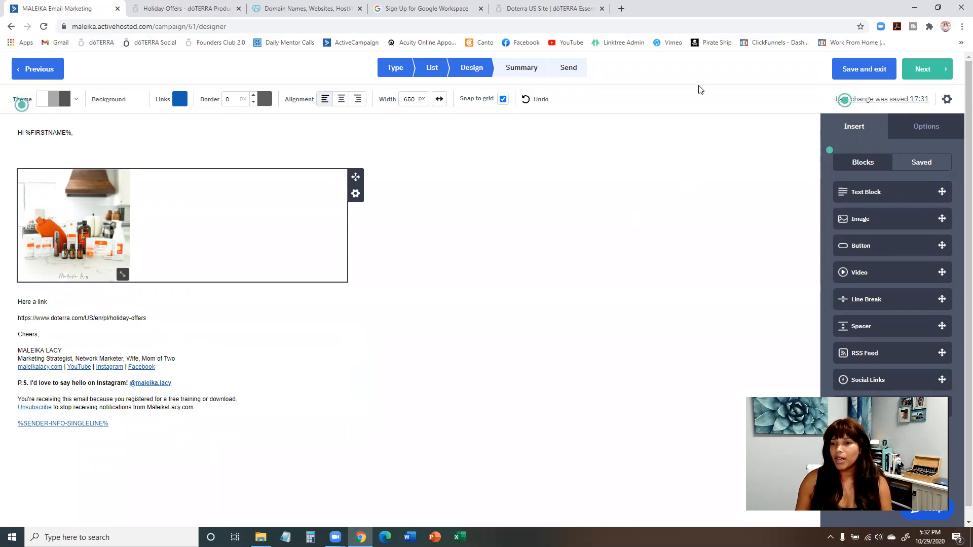
click(947, 101)
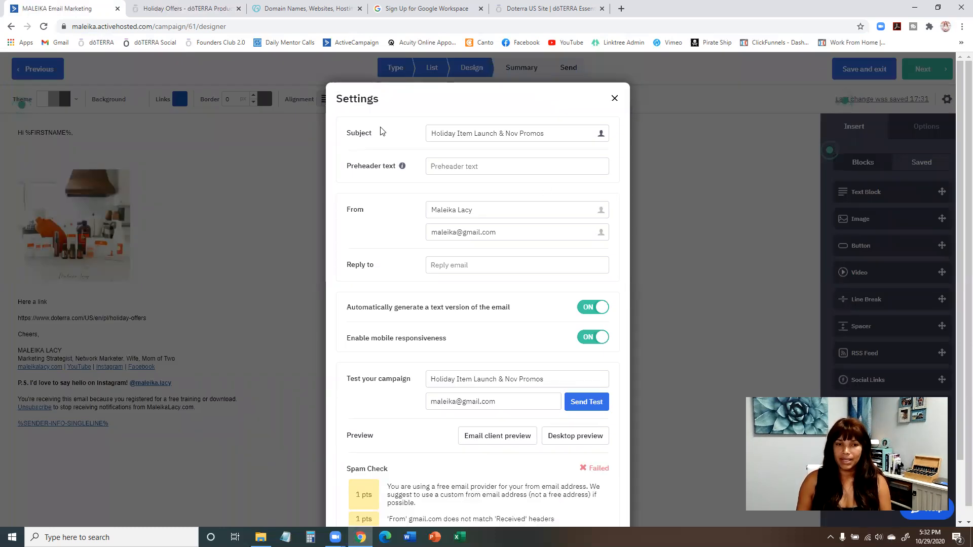
scroll(381, 133, down, 2)
scroll(381, 131, up, 2)
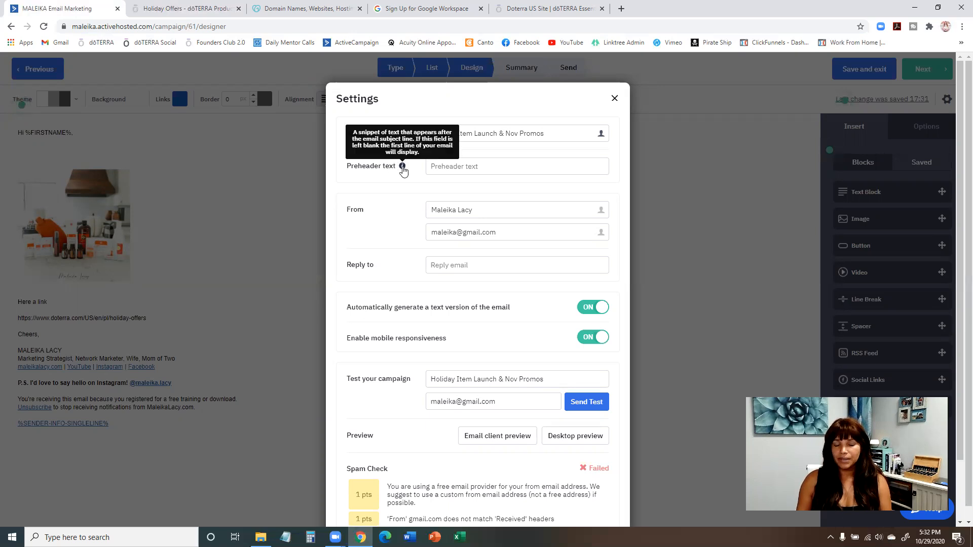
Set the email's preheader text to "Don't miss out the first holiday product release Nov 2.".
click(436, 167)
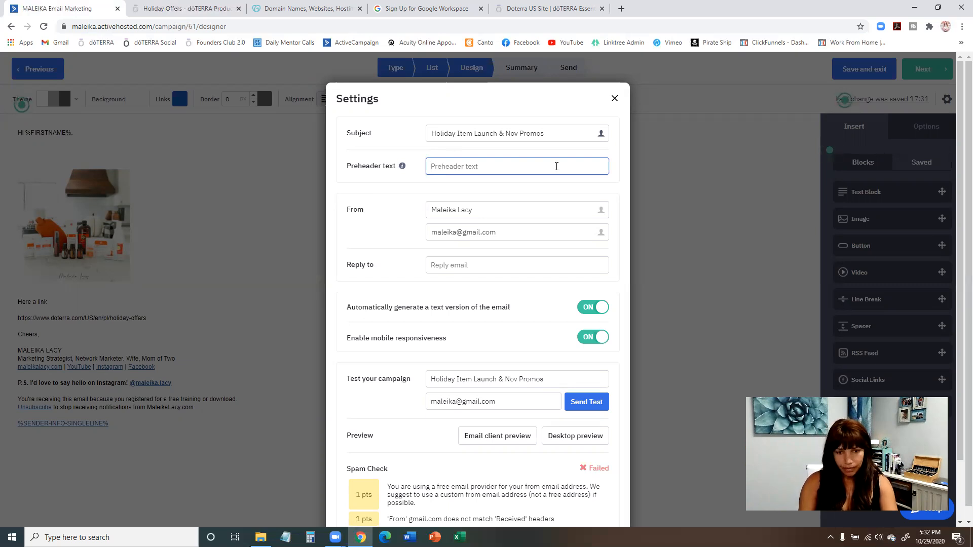
text(DOn')
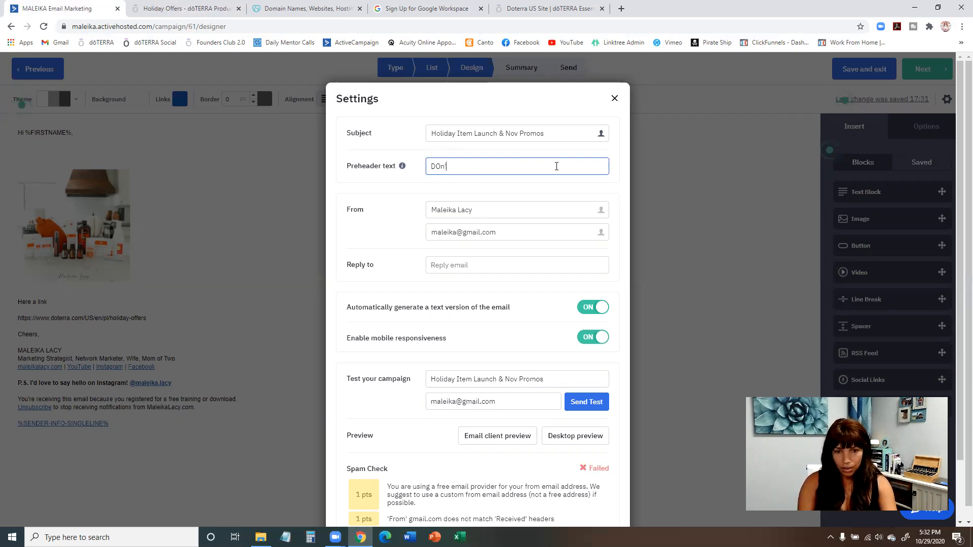
key(BackSpace)
key(BackSpace)
key(BackSpace)
text(o)
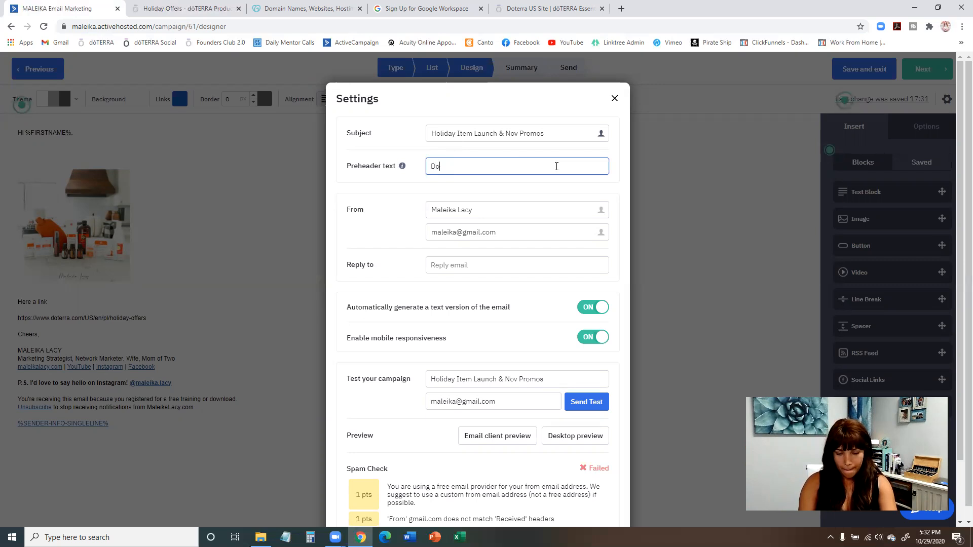
text(n't miss out)
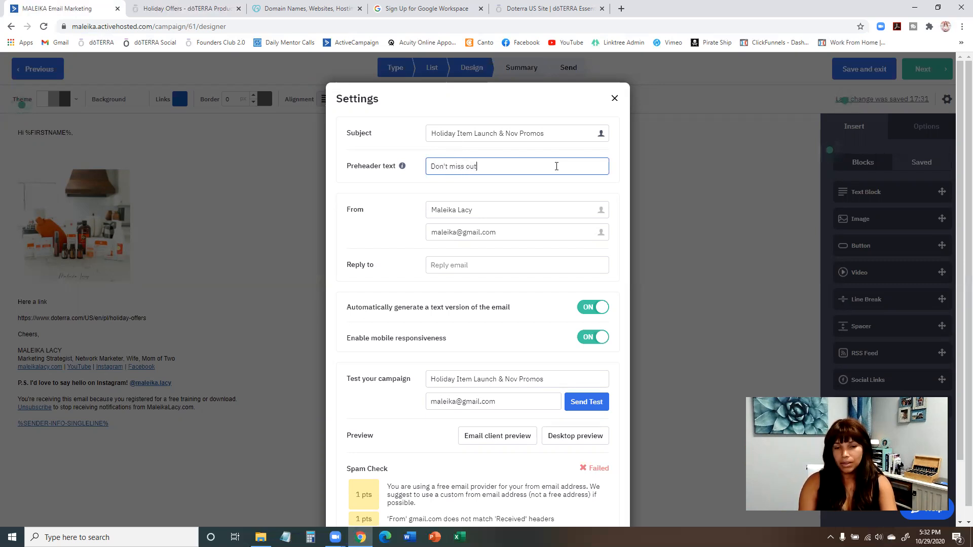
text( the first holiday product release Nov 2)
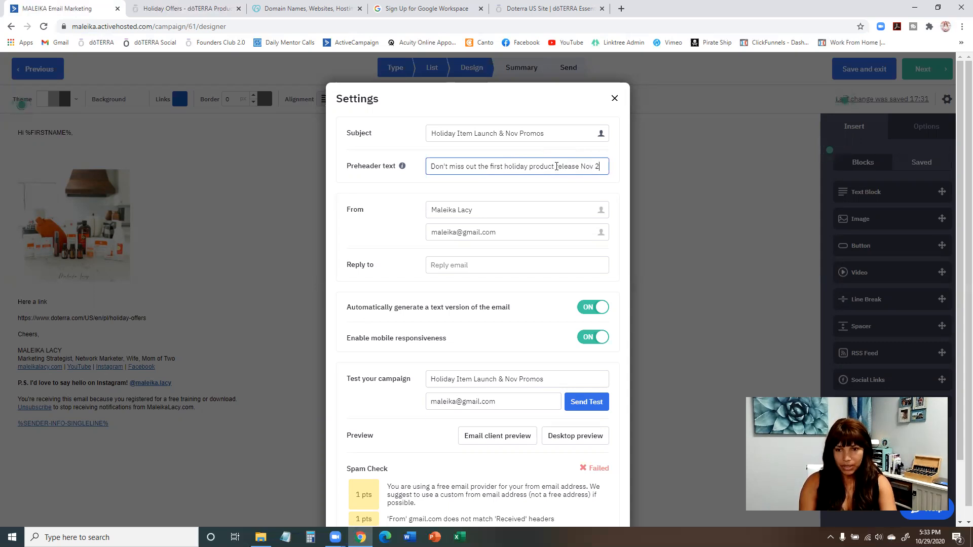
text(.)
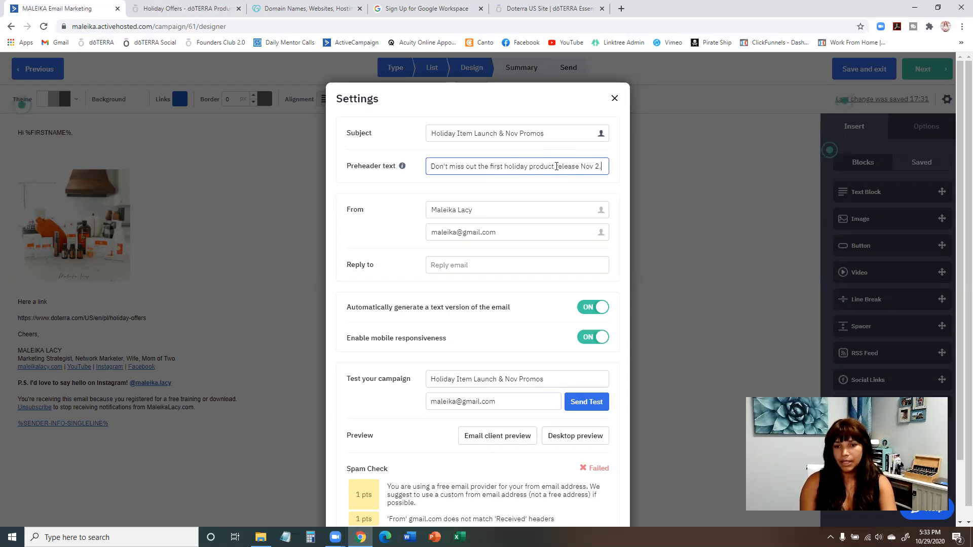
click(481, 166)
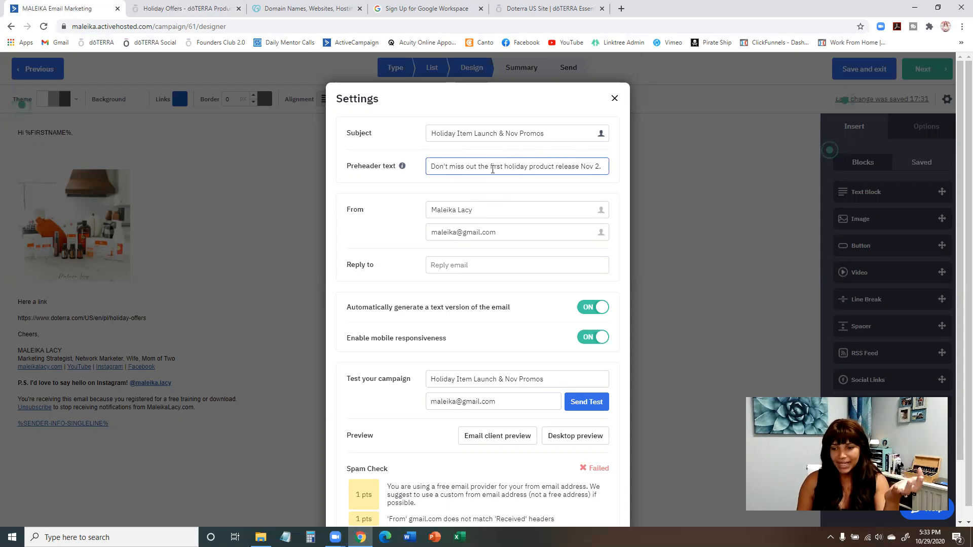
Review the From name and From email address in the email's settings, leaving both as they are.
click(367, 215)
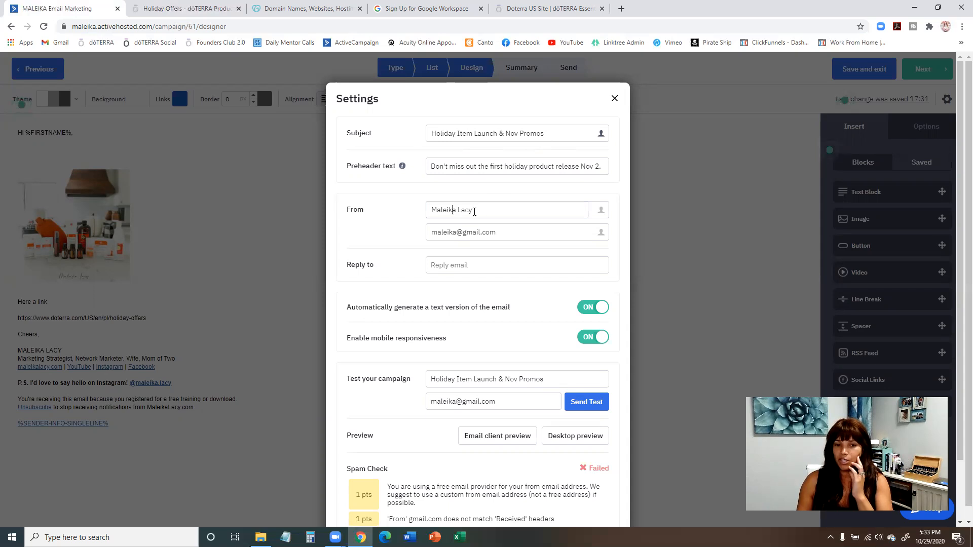
drag(474, 210, 424, 213)
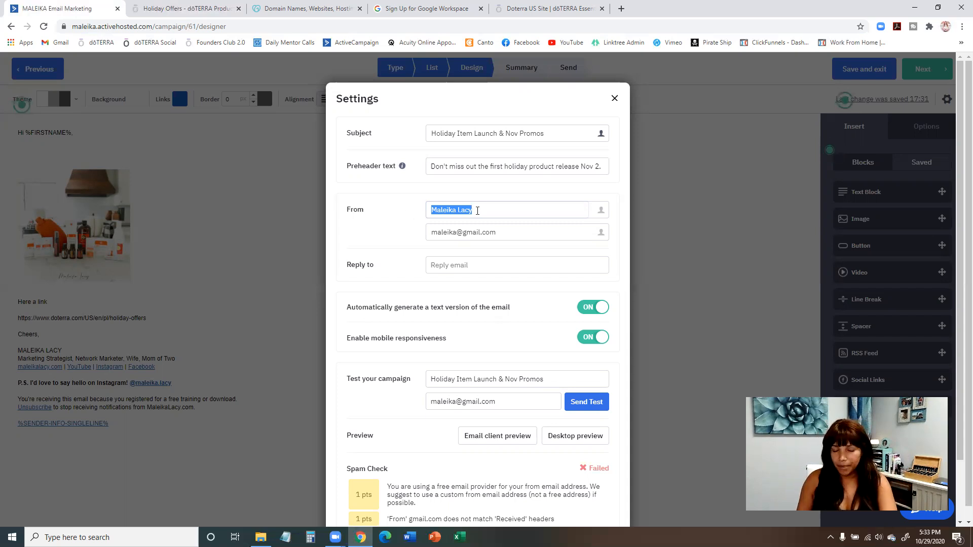
click(481, 232)
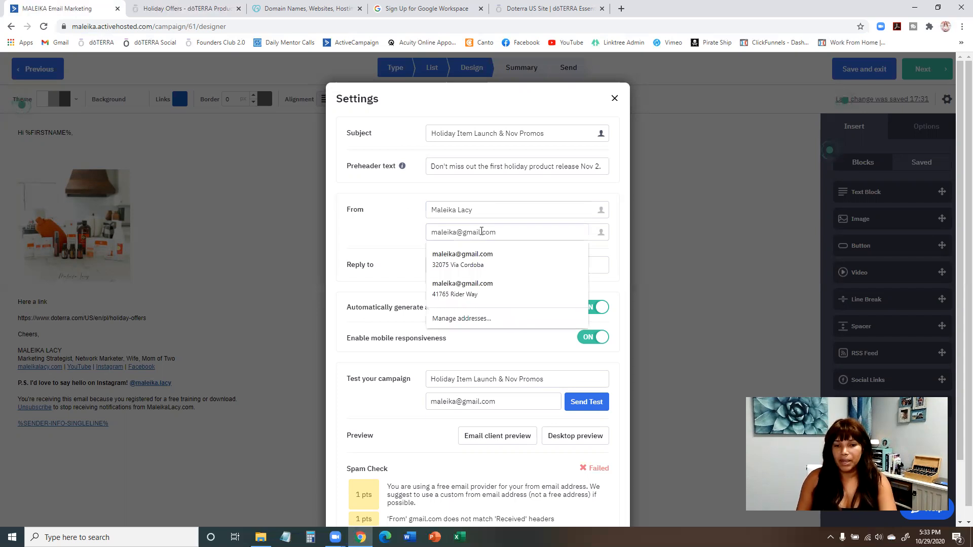
click(506, 194)
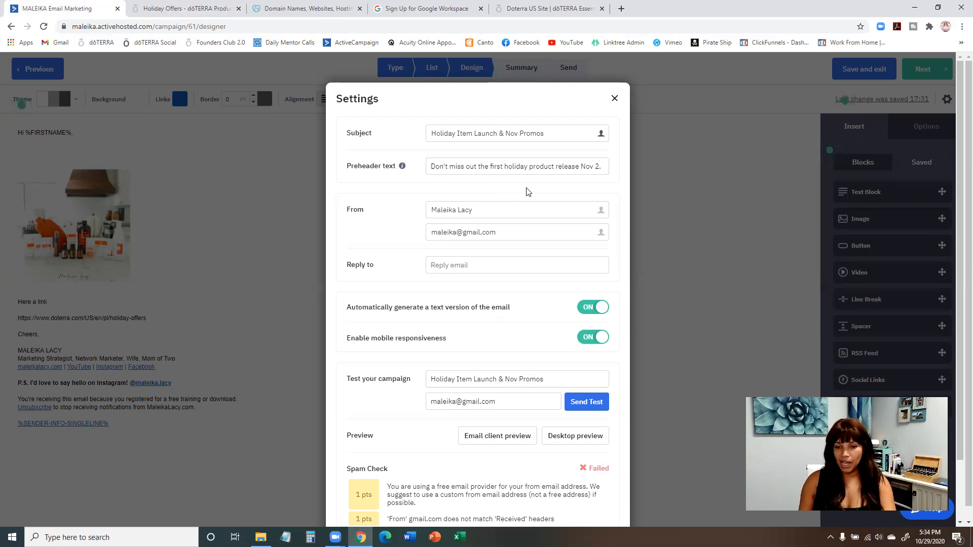
Read the spam check note about the free email provider and check it against the From email address.
scroll(526, 192, down, 2)
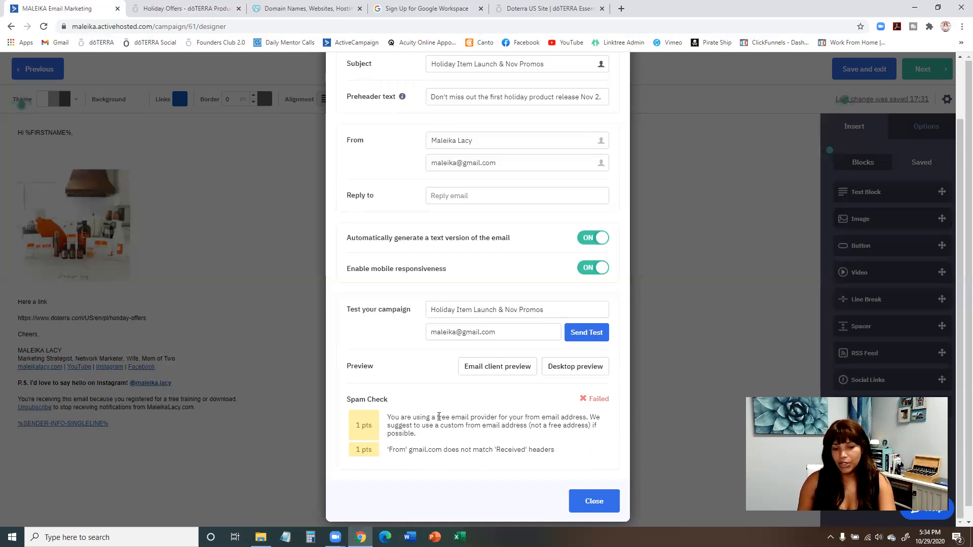
drag(438, 416, 517, 418)
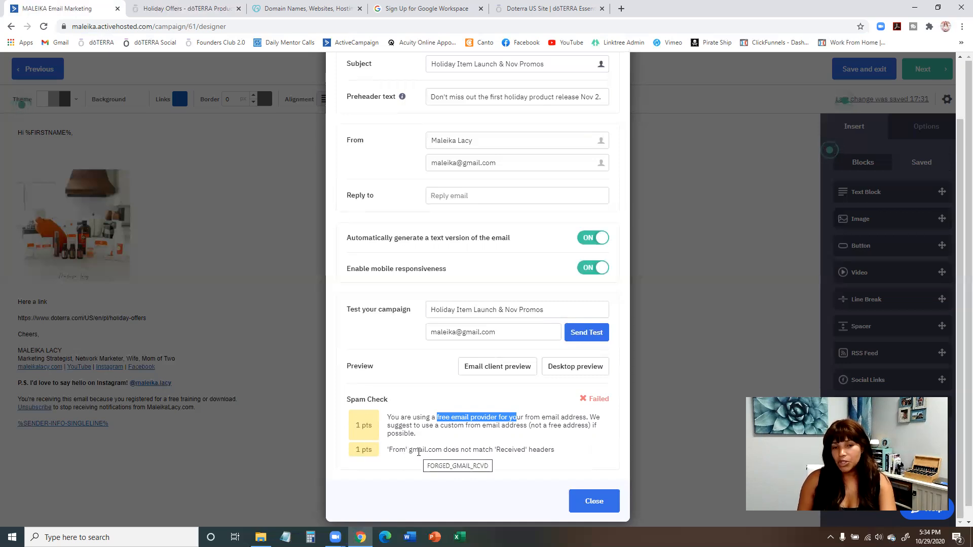
click(500, 162)
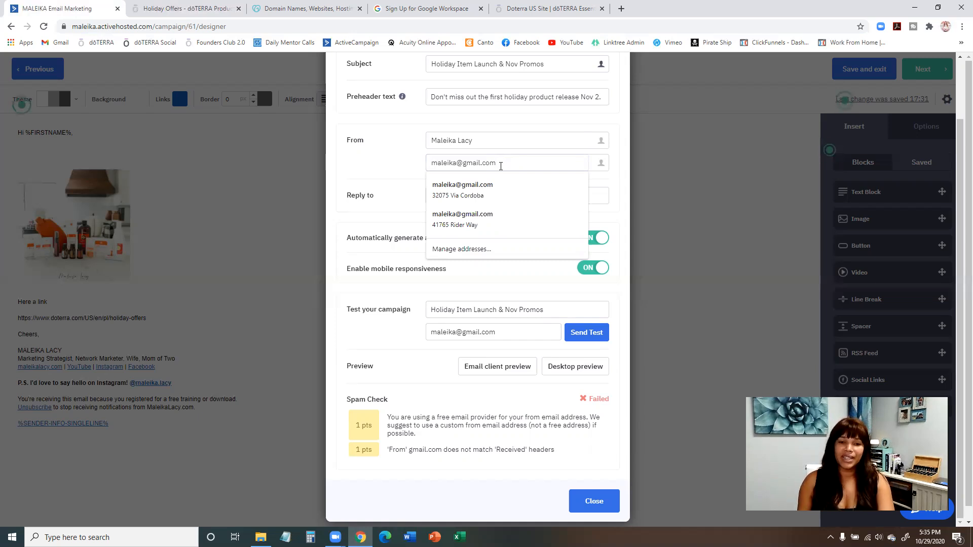
click(400, 168)
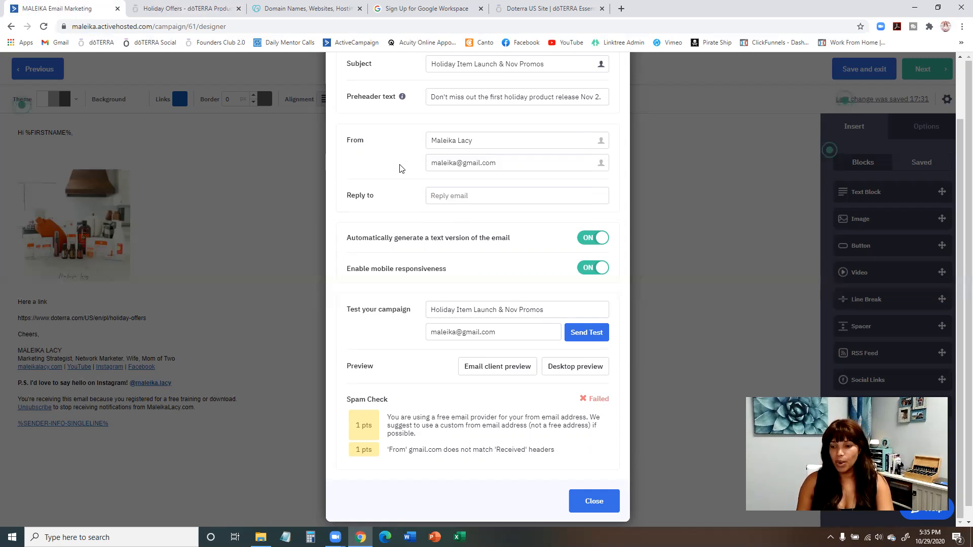
Switch to the GoDaddy website and open its Email & Office page.
click(203, 14)
click(264, 12)
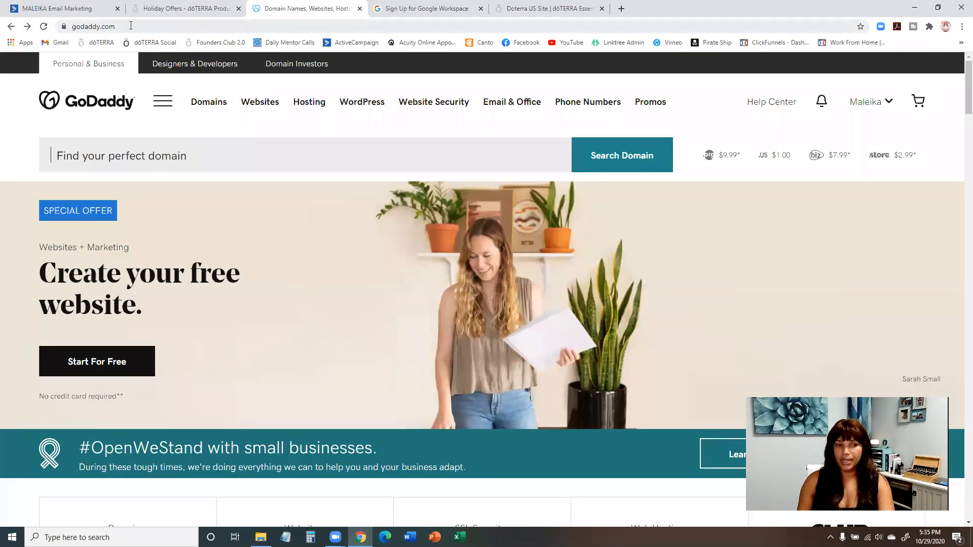
click(209, 158)
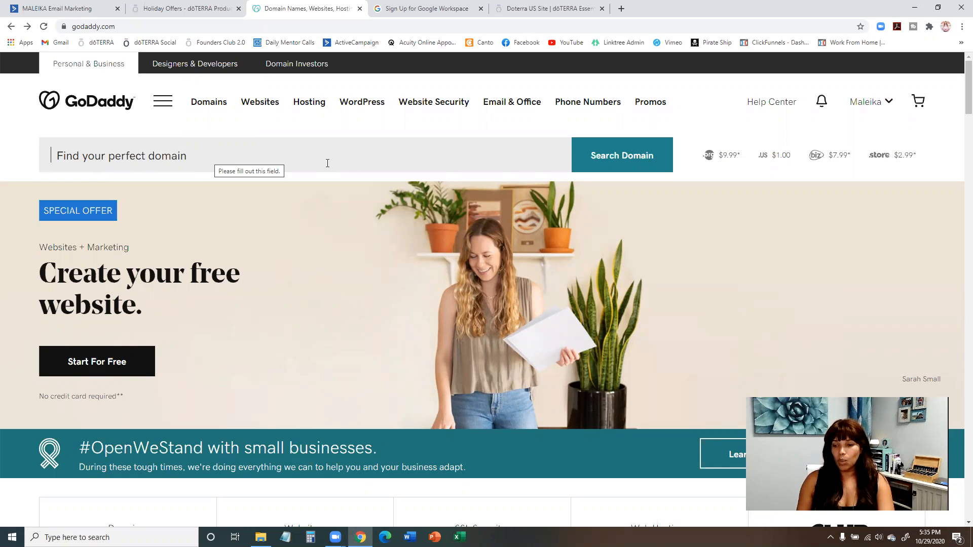
click(506, 105)
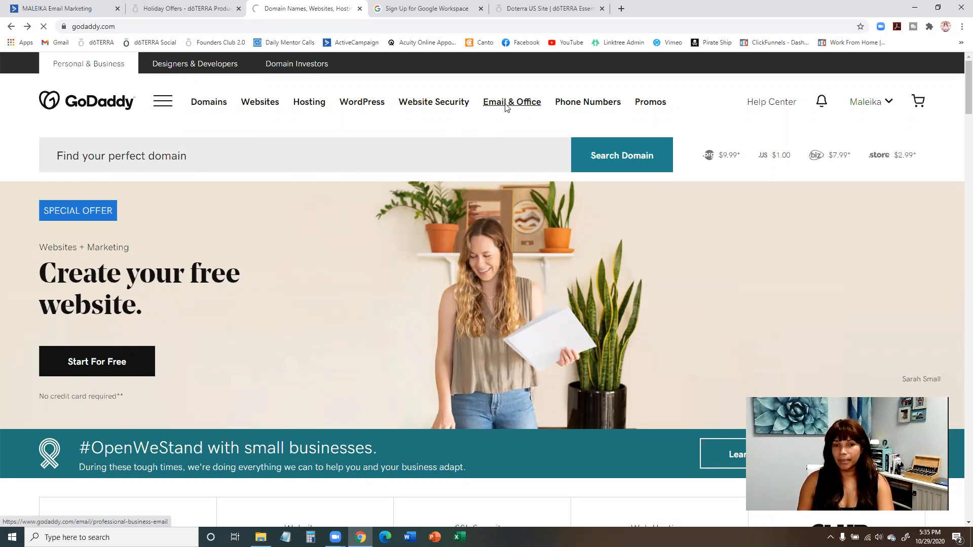
Examine the Email Essentials, Email Plus and Business Premium plans and their monthly prices.
scroll(188, 245, down, 8)
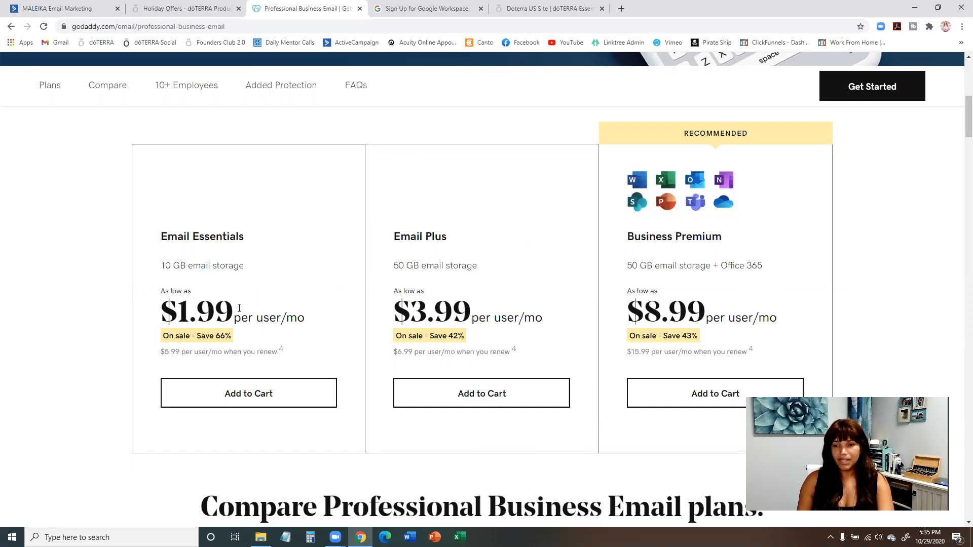
scroll(239, 307, down, 6)
scroll(239, 309, up, 5)
scroll(239, 310, down, 10)
scroll(239, 310, up, 12)
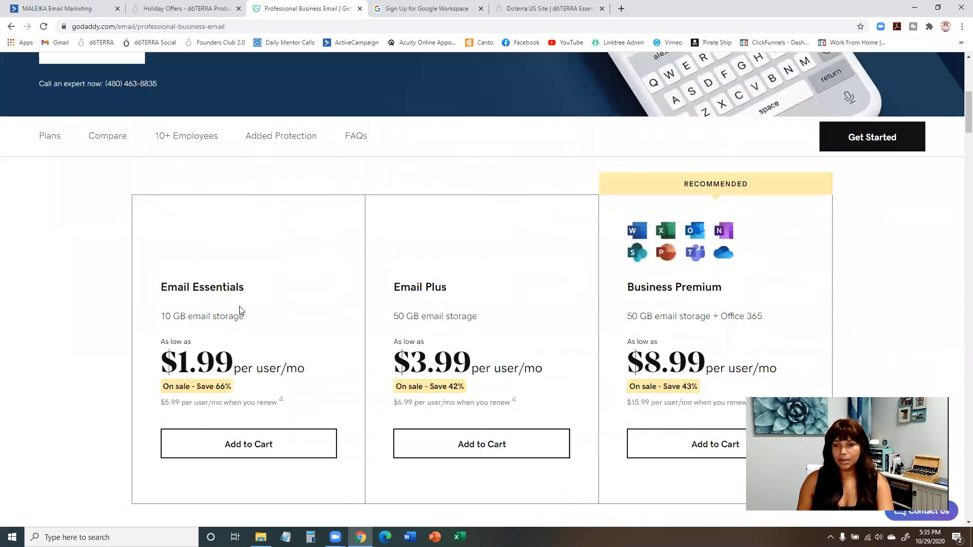
scroll(239, 310, up, 7)
scroll(239, 310, down, 5)
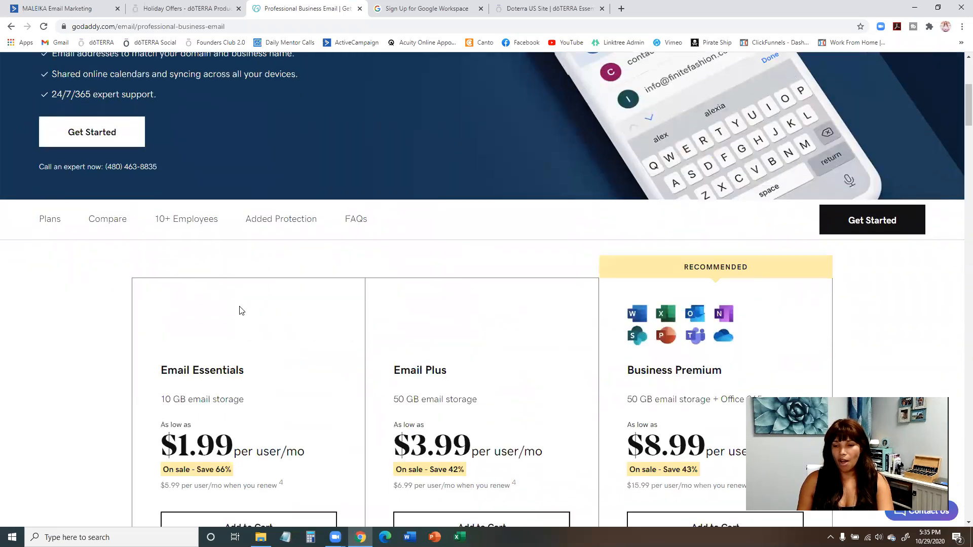
scroll(239, 308, down, 2)
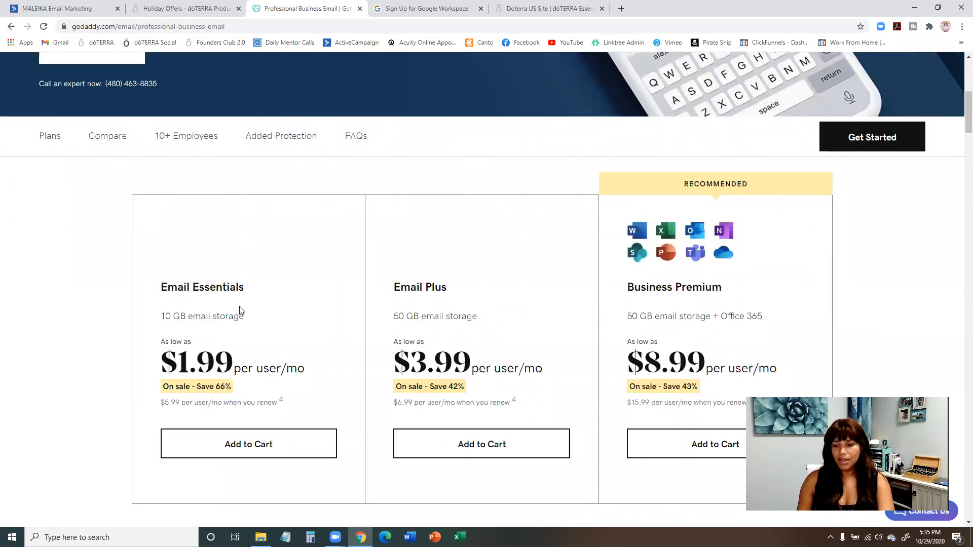
scroll(240, 310, down, 1)
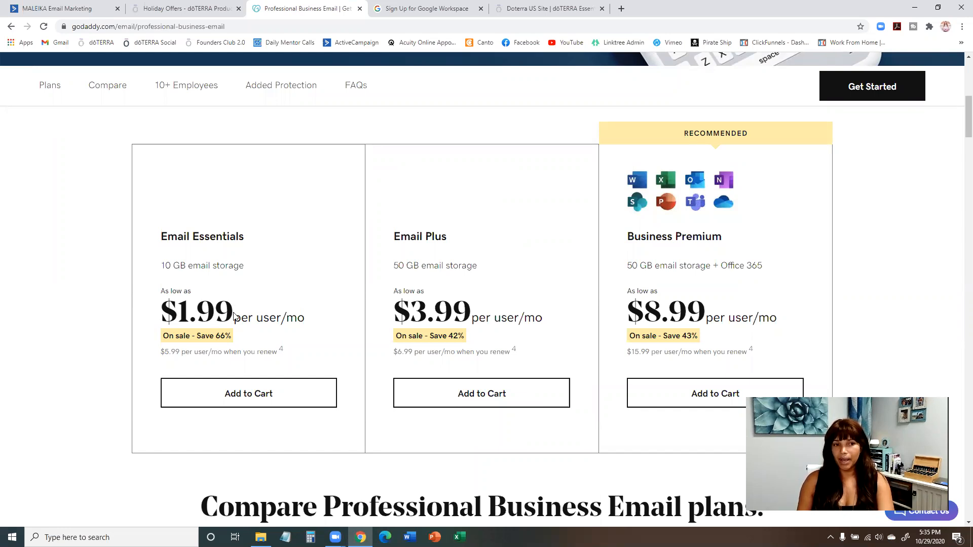
scroll(284, 324, up, 10)
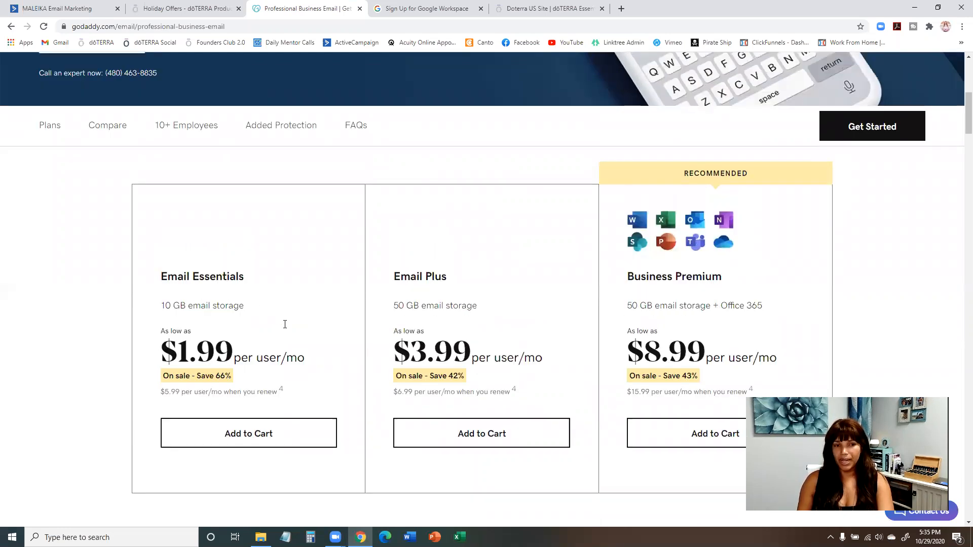
Open GoDaddy's domain name search page and take a brief look at the Google Workspace sign-up page.
click(209, 81)
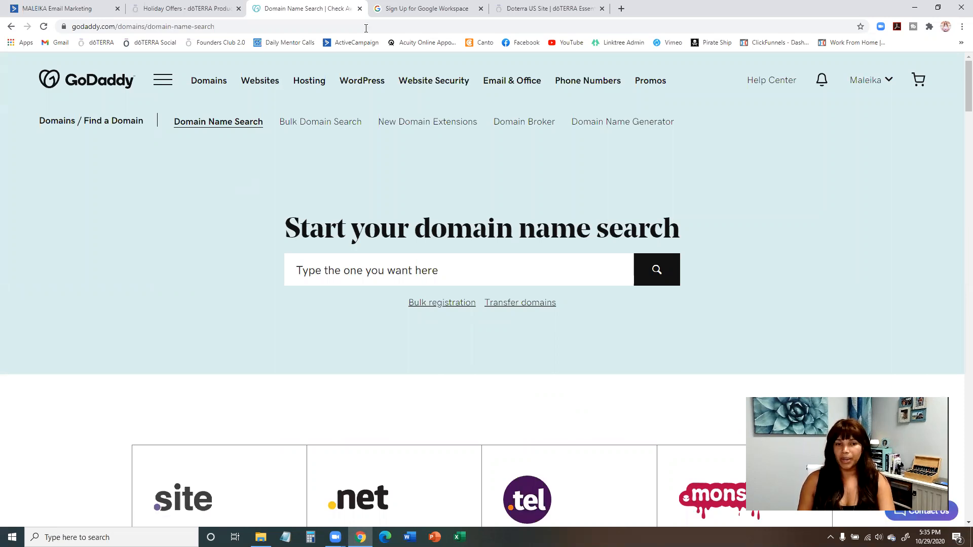
click(381, 9)
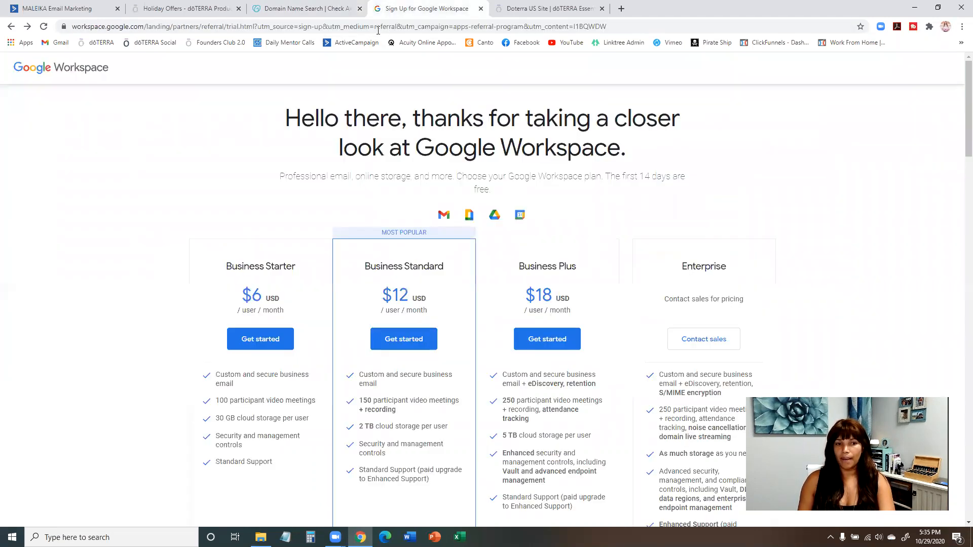
key(ctrl+shift+Tab)
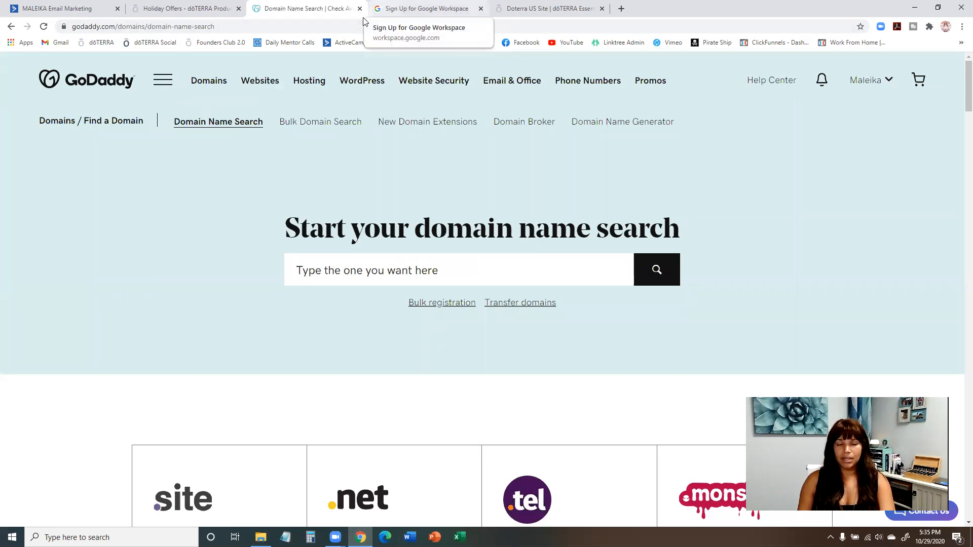
Look through the plans on the Google Workspace sign-up page, and return to GoDaddy's domain name search.
click(363, 20)
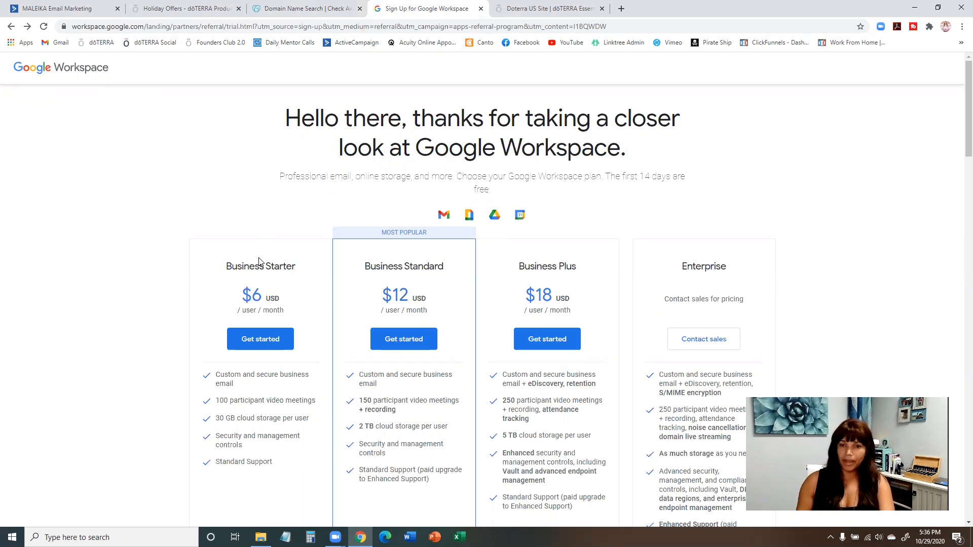
scroll(261, 269, down, 1)
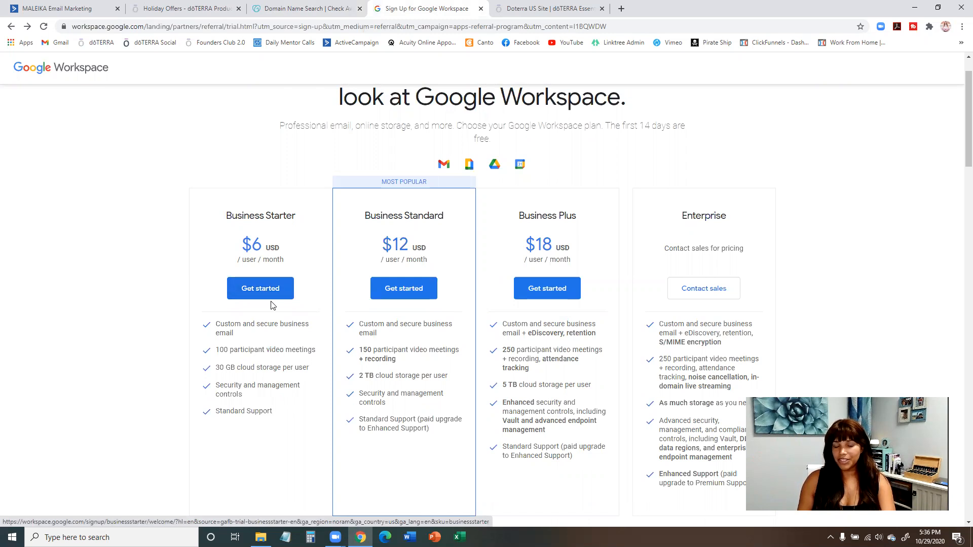
scroll(276, 277, down, 2)
scroll(278, 277, up, 3)
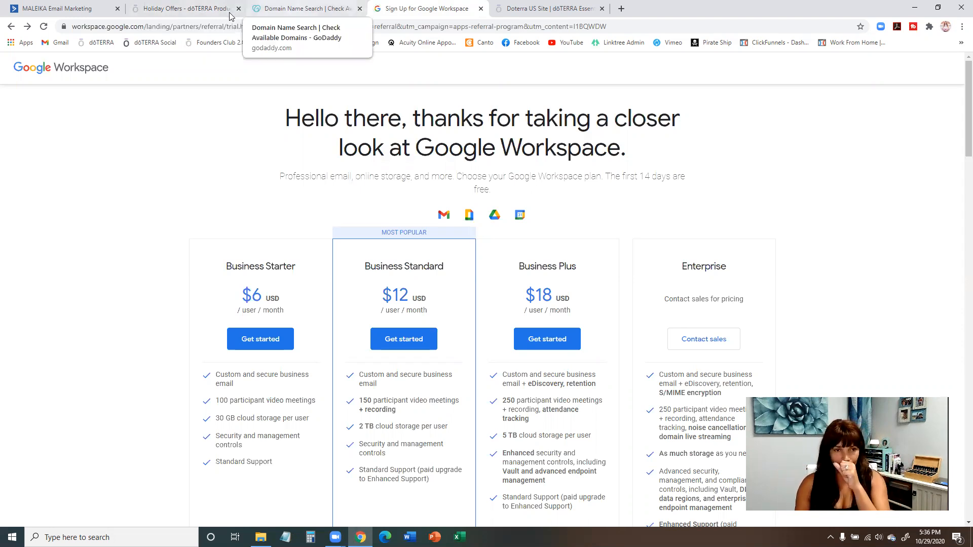
click(284, 9)
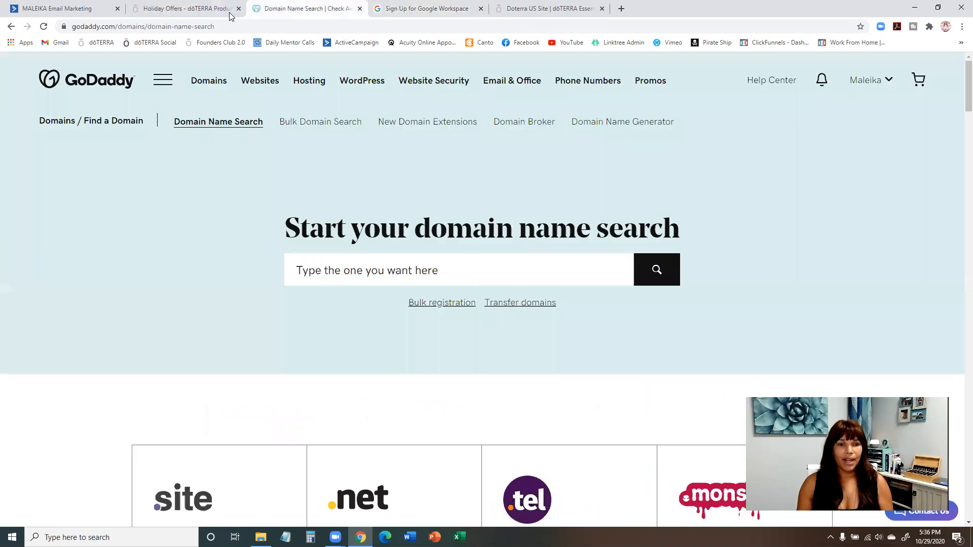
Look again at the Google Workspace plans page, GoDaddy's domain name search and the doTERRA holiday offers page.
click(385, 10)
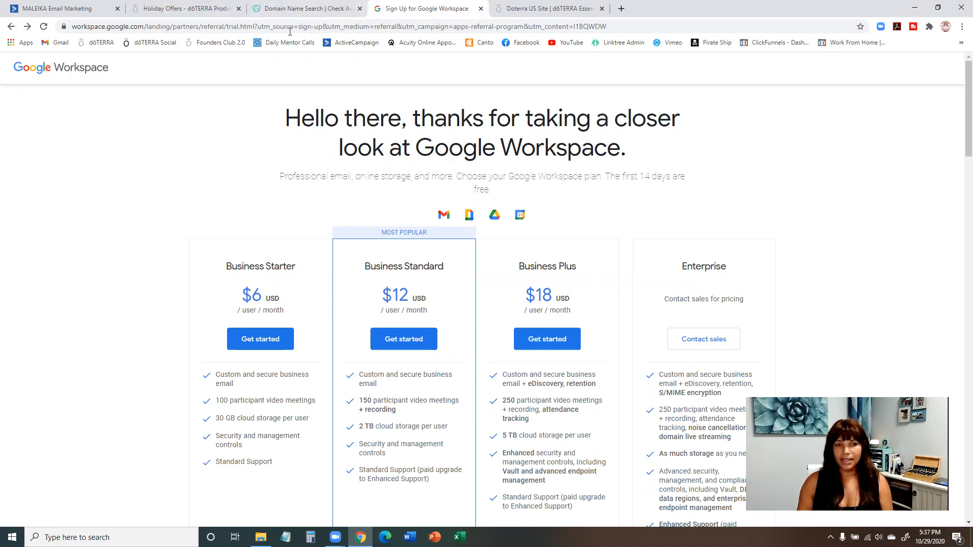
click(289, 9)
click(385, 9)
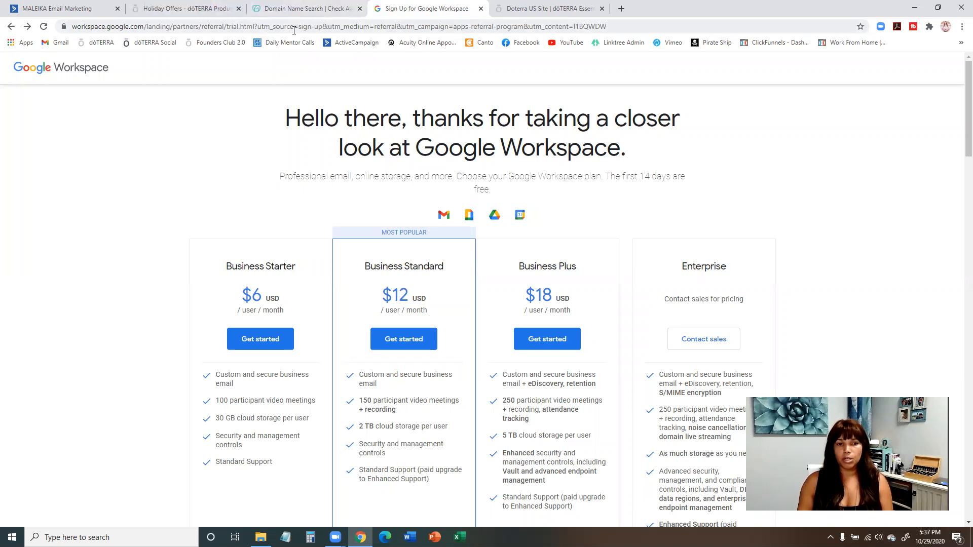
click(295, 9)
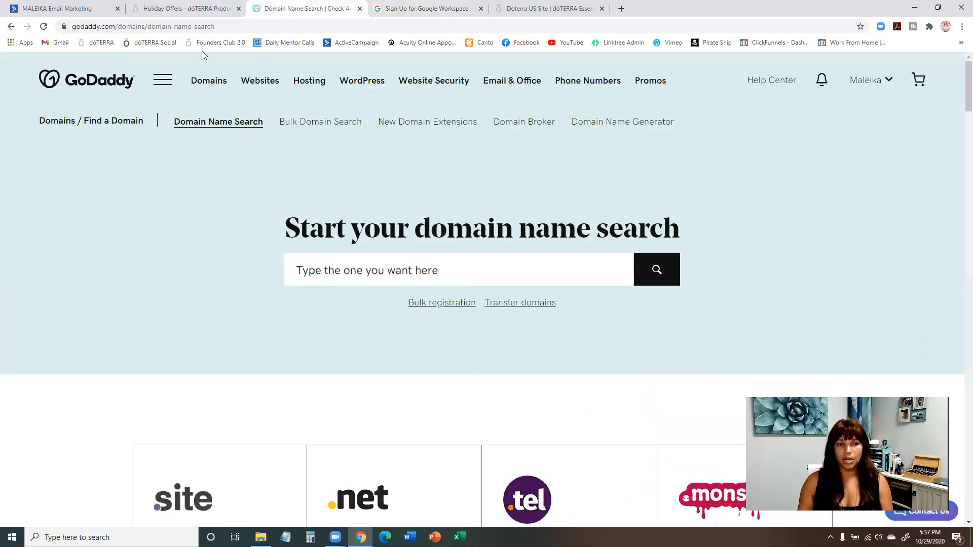
click(188, 8)
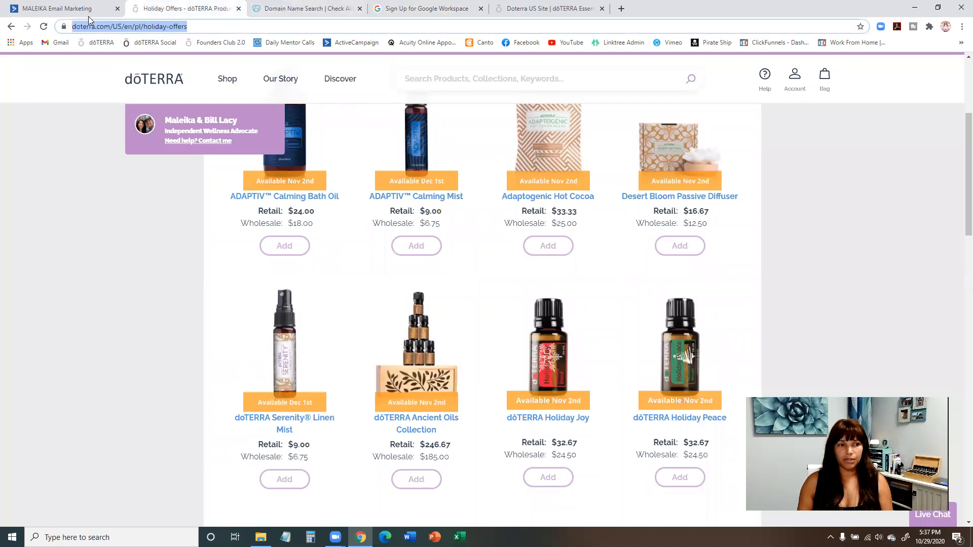
Switch to ActiveCampaign, replace the campaign's From email with the sender's custom-domain address, and close the settings.
click(57, 9)
scroll(511, 231, up, 3)
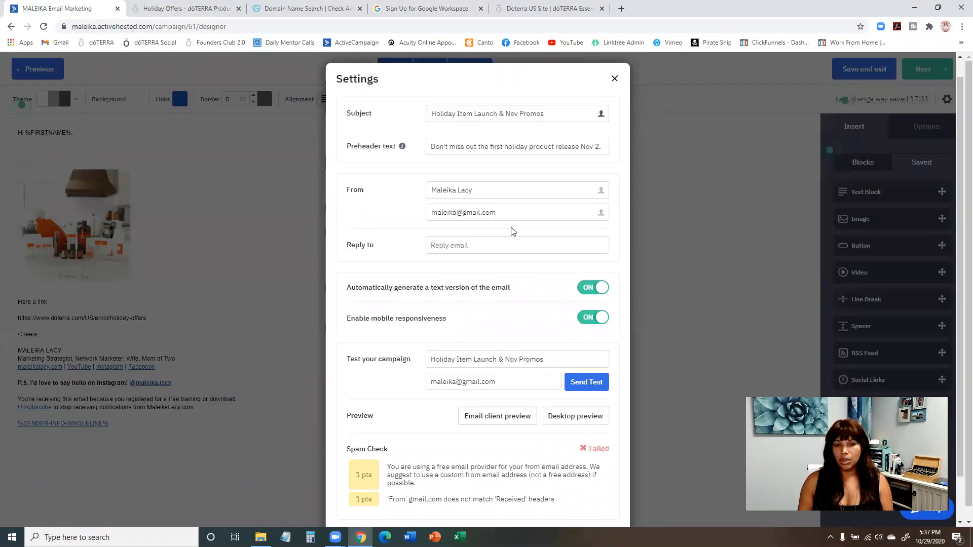
scroll(510, 224, down, 3)
drag(504, 166, 418, 173)
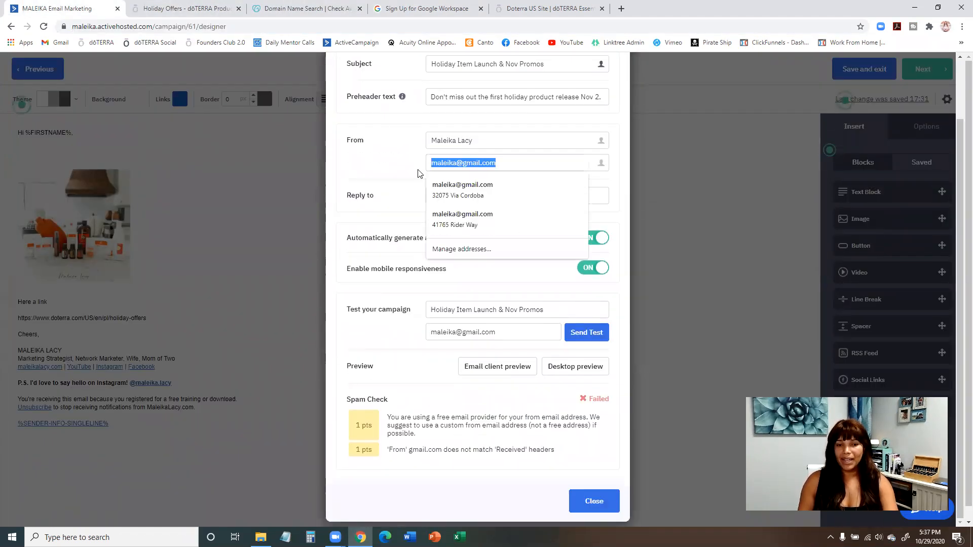
text(hell)
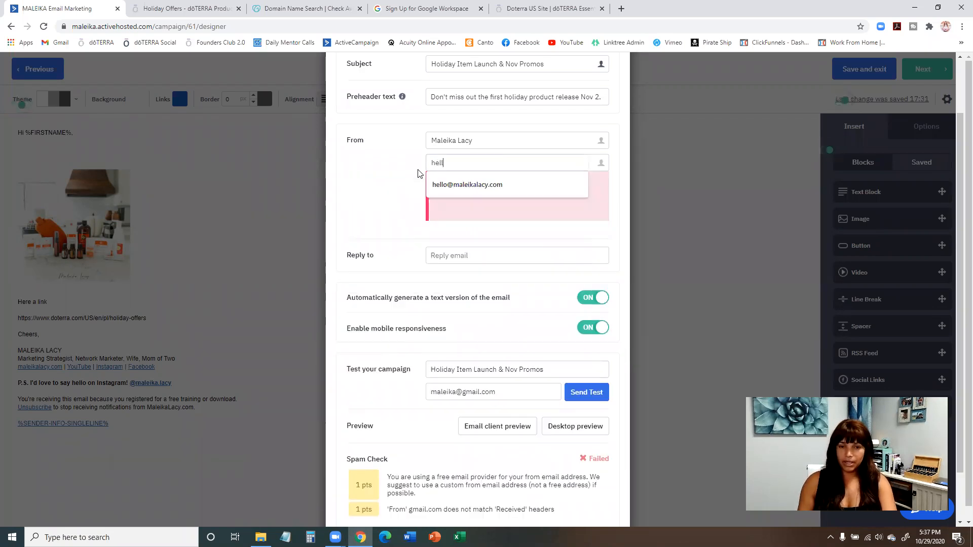
click(455, 185)
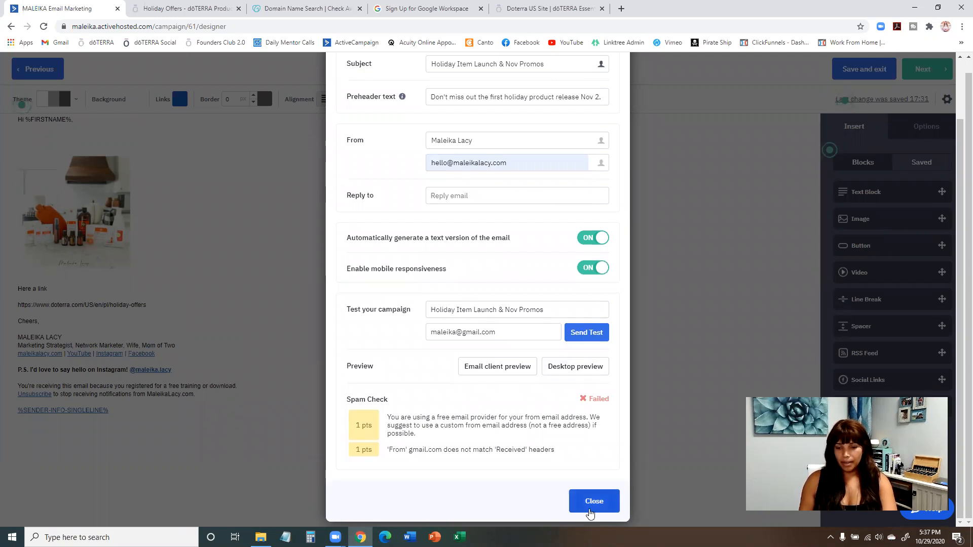
click(594, 502)
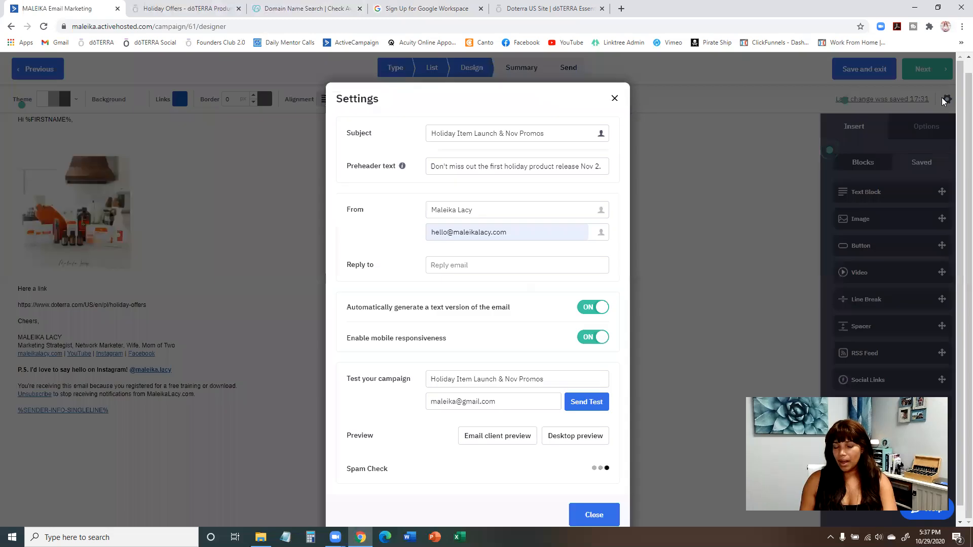
Reopen the campaign settings and examine the spam check, the sender address's domain and the reply-to field.
click(947, 99)
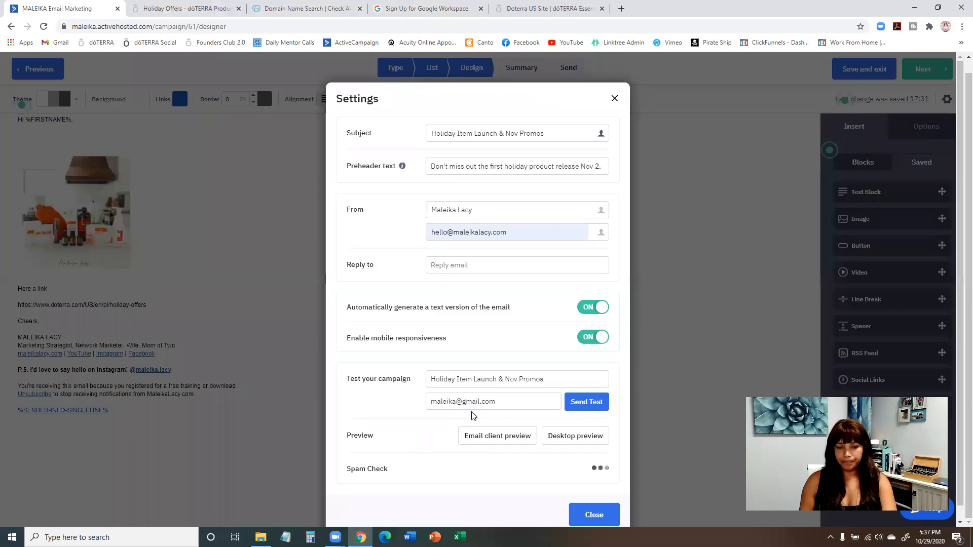
scroll(473, 417, down, 1)
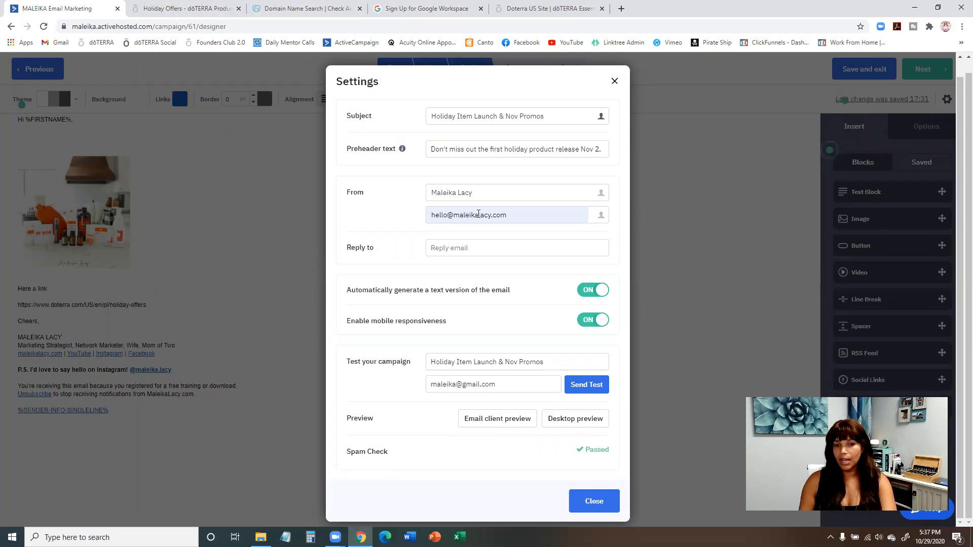
drag(453, 215, 511, 214)
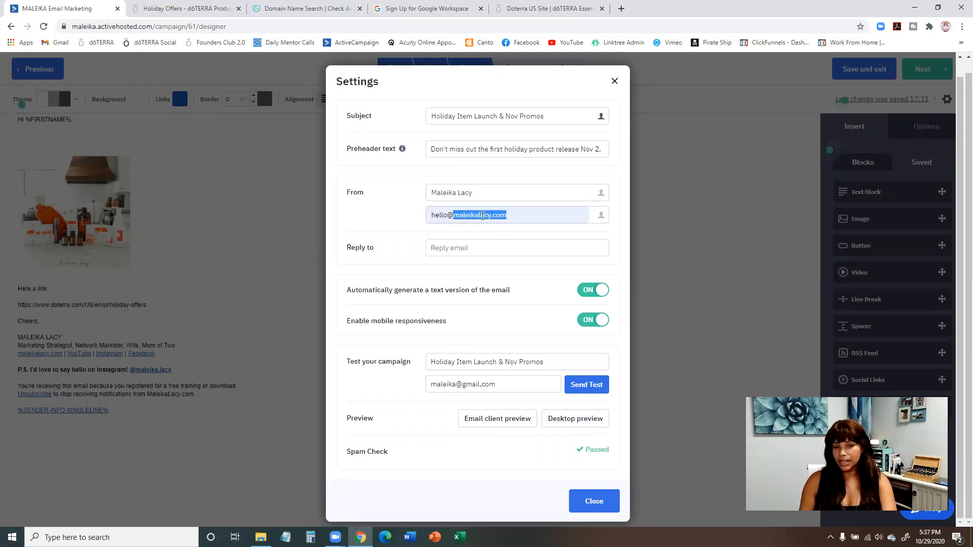
click(461, 250)
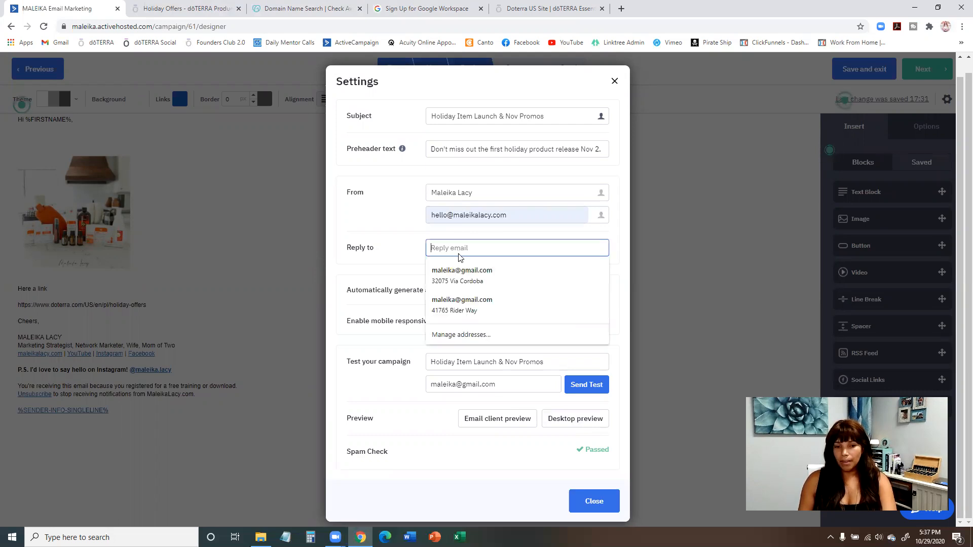
click(373, 278)
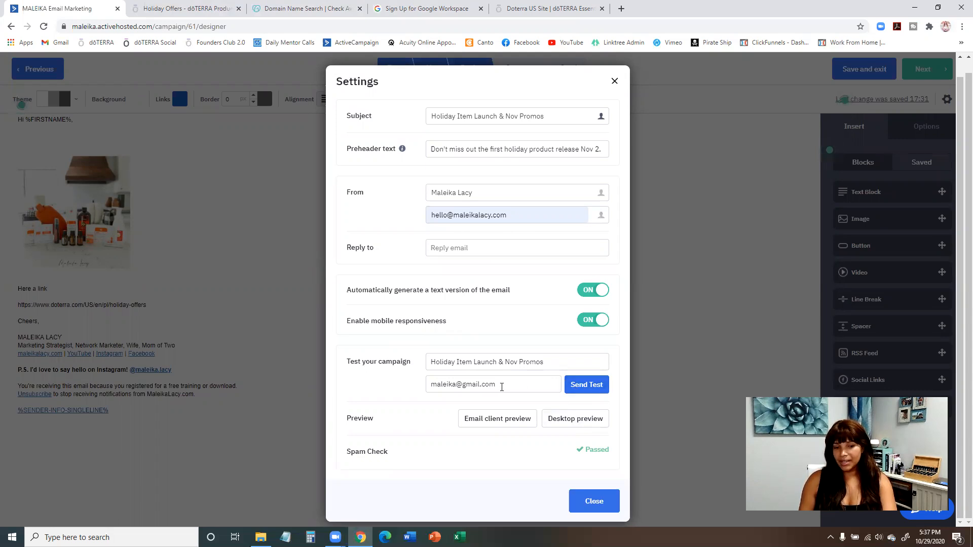
Re-enter the test recipient's email address and clear the autofilled reply-to address.
click(446, 384)
key(ctrl+a)
text(ff)
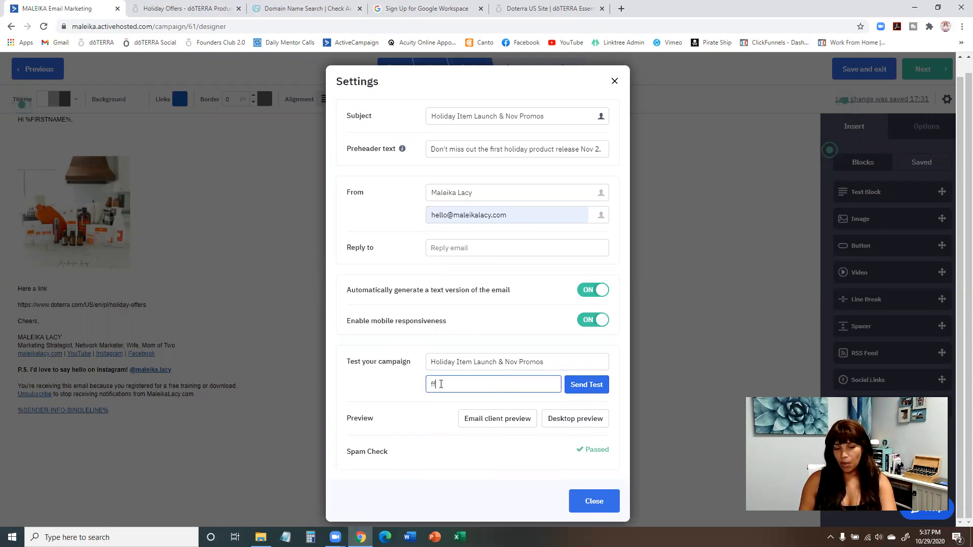
key(BackSpace)
key(BackSpace)
text(m)
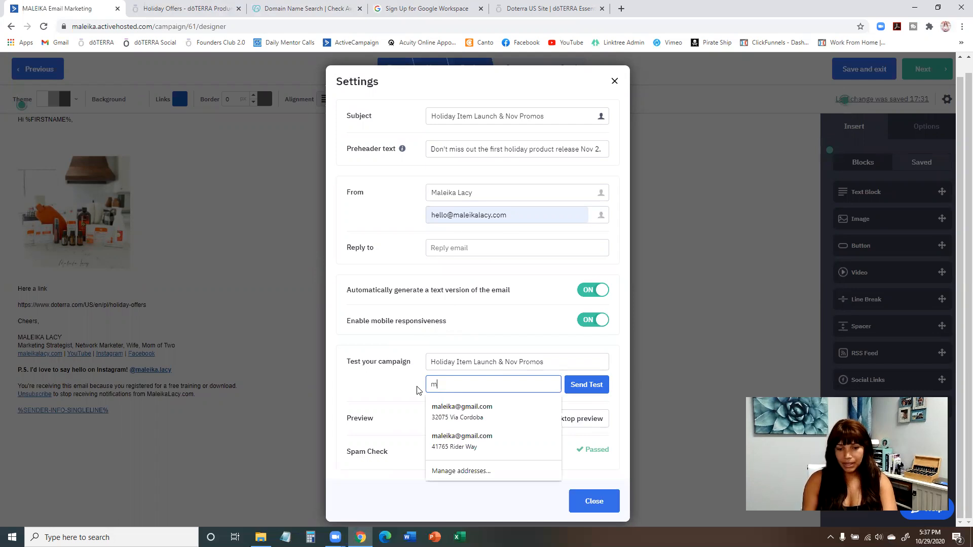
click(510, 411)
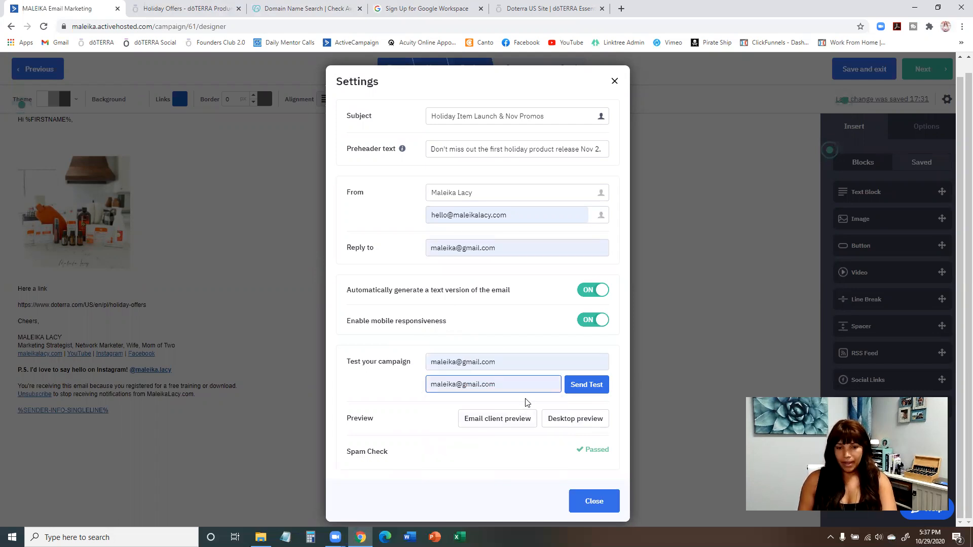
click(501, 249)
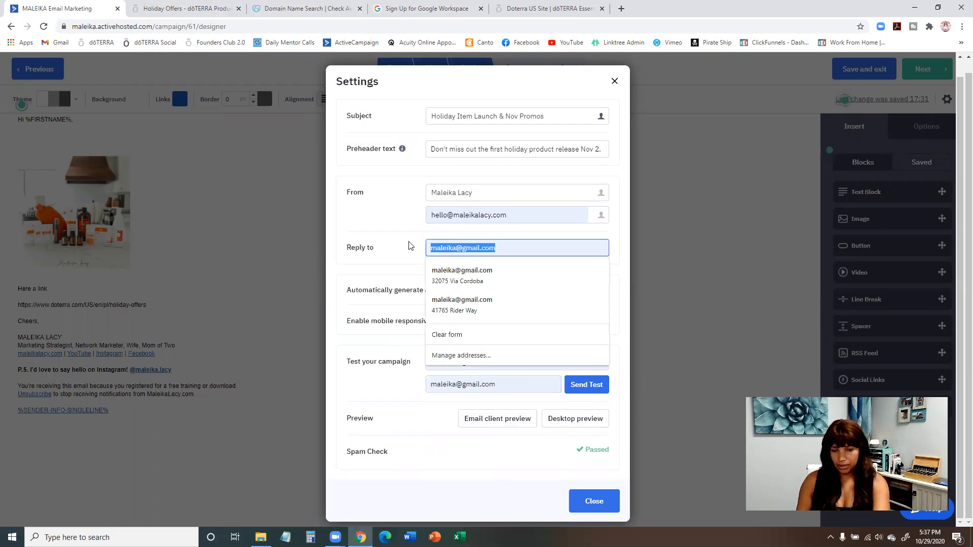
key(BackSpace)
Enter the sender's first name as the test email's subject, send the test, and leave the settings.
click(502, 362)
key(ctrl+a)
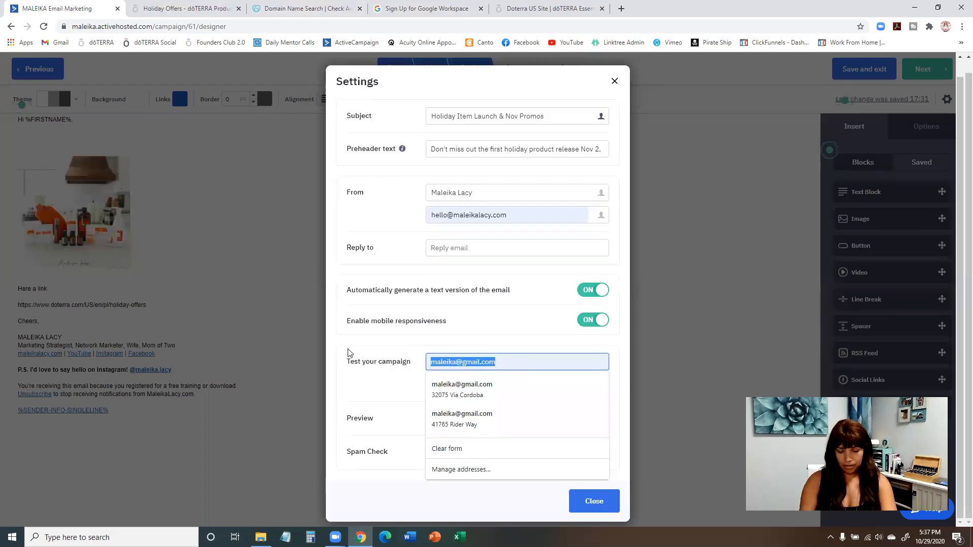
text(Mlaeika)
key(BackSpace)
key(BackSpace)
key(BackSpace)
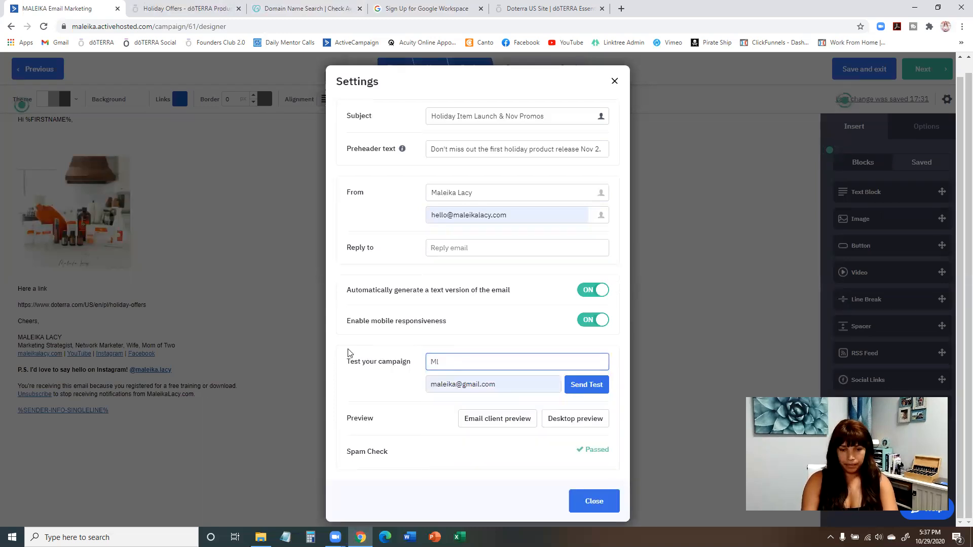
key(BackSpace)
text(aleika)
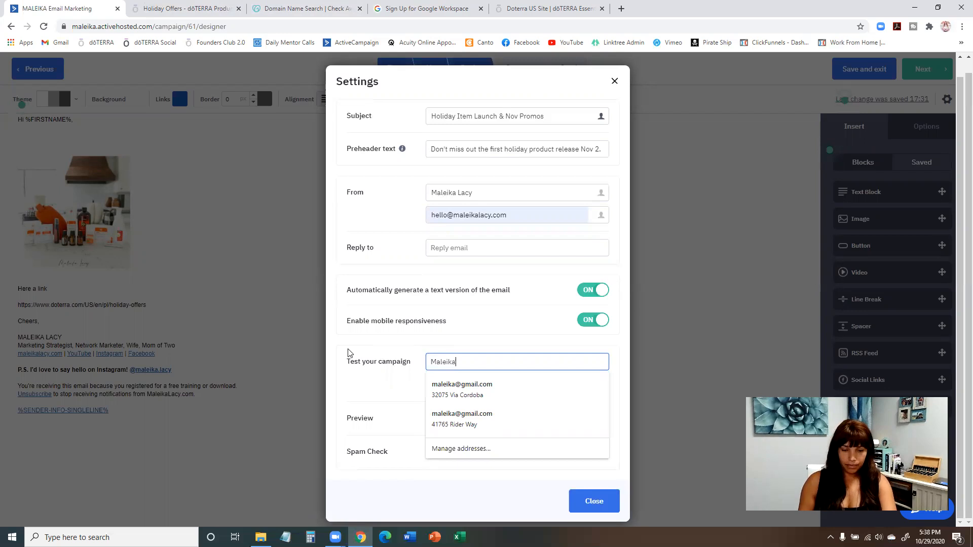
click(388, 399)
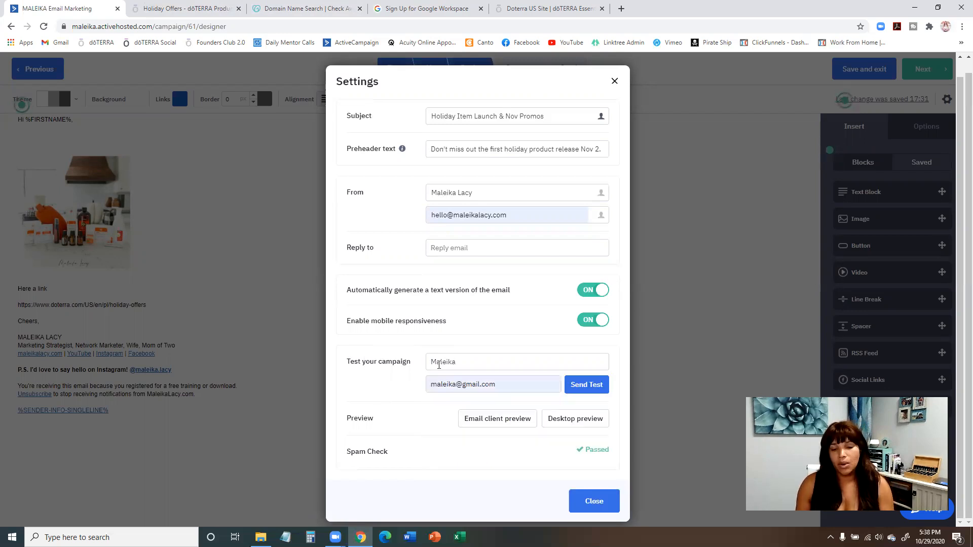
click(591, 391)
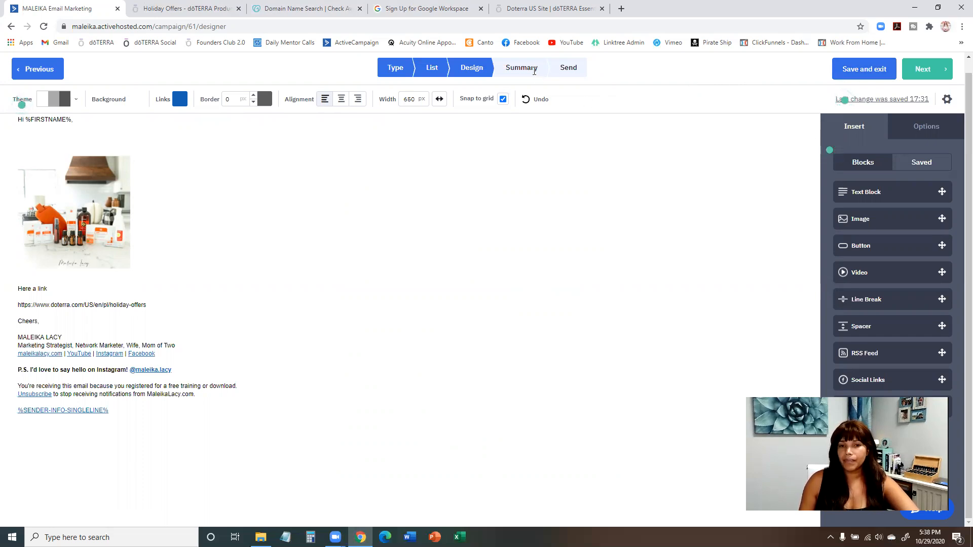
Open the campaign summary and review its sender, list, tracking options, schedule, test email, preview and spam check sections.
click(920, 70)
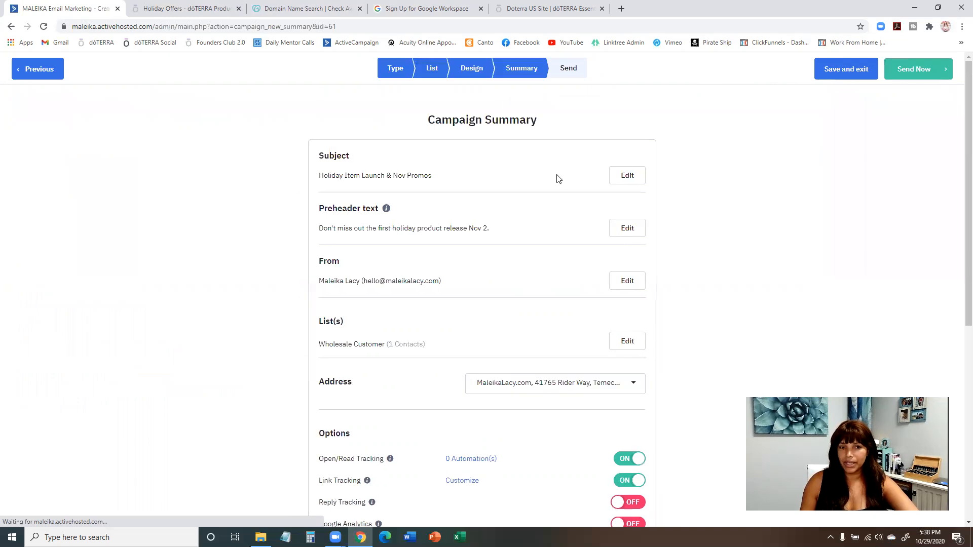
scroll(686, 132, down, 3)
scroll(355, 169, up, 4)
scroll(576, 196, down, 5)
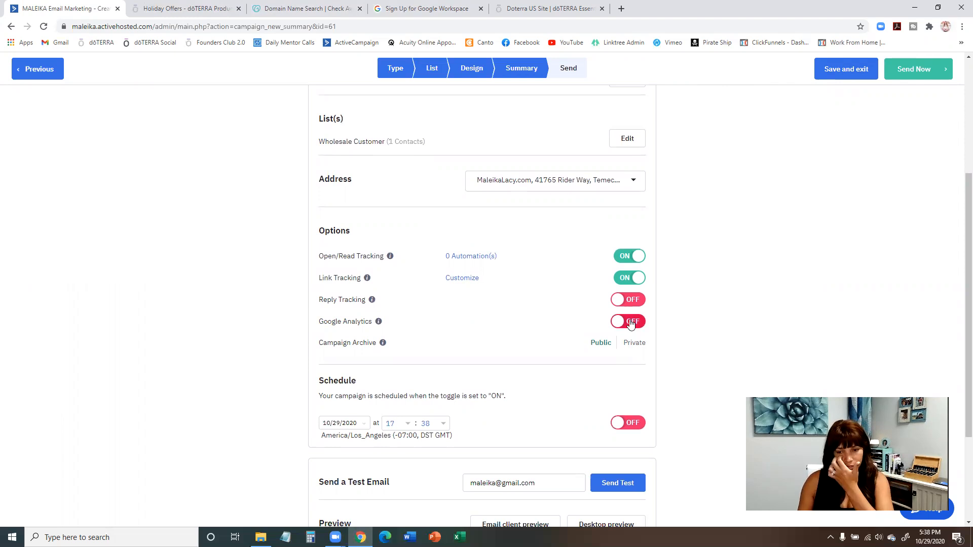
scroll(576, 278, down, 2)
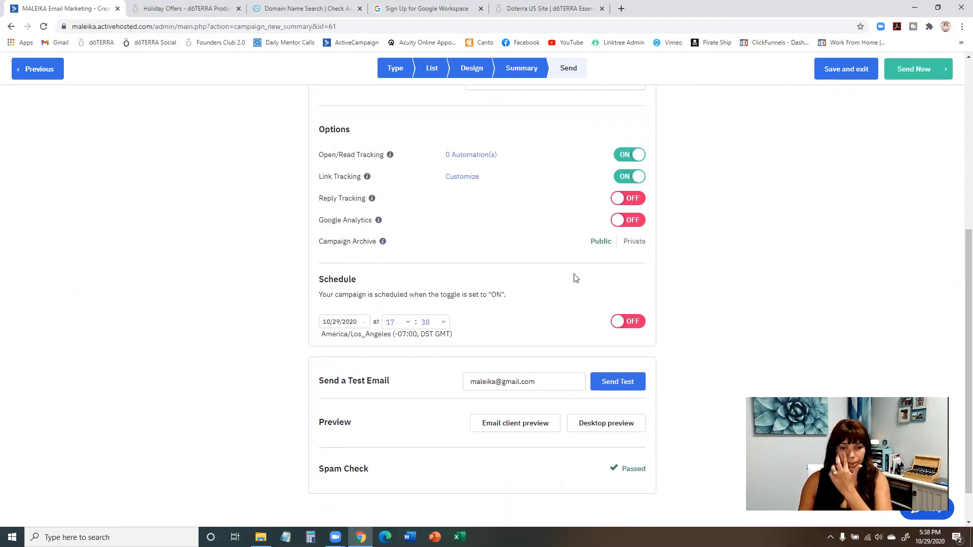
scroll(575, 278, down, 1)
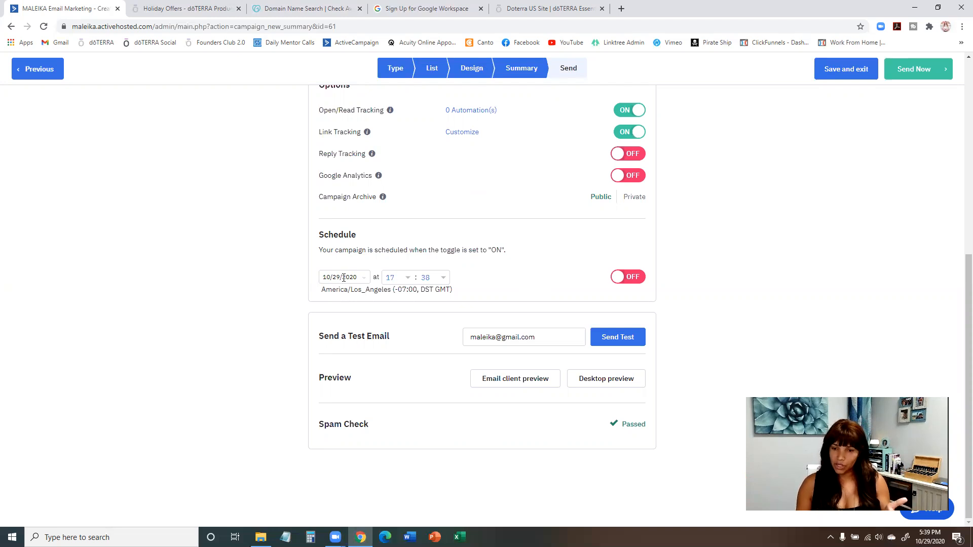
scroll(554, 169, up, 2)
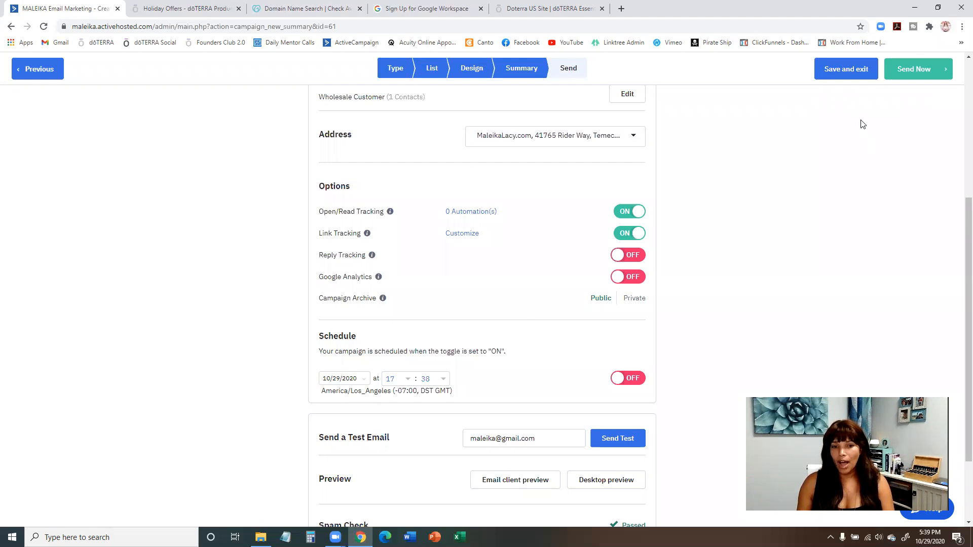
scroll(851, 143, up, 3)
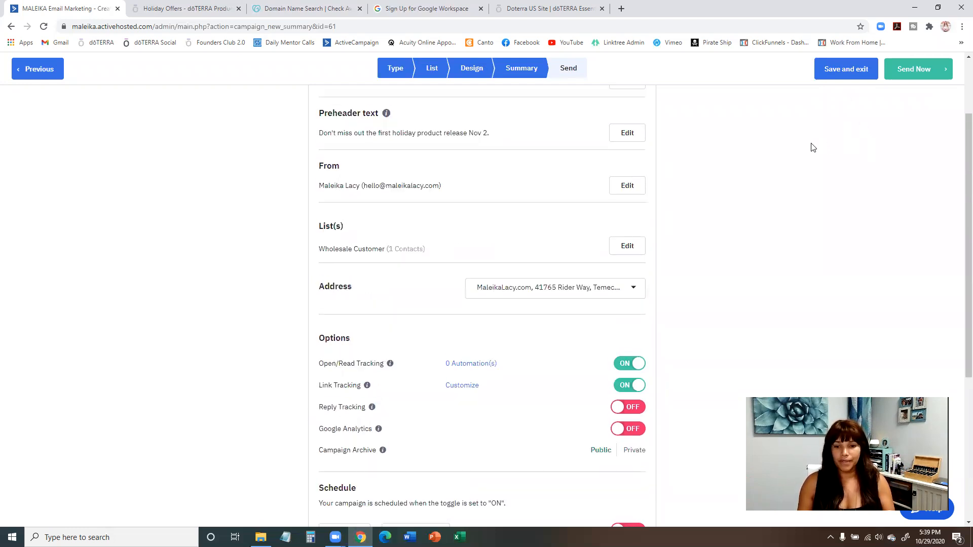
Save and exit the campaign, reopen the Holiday Item Launch & Nov Promos draft at its design stage, and save and exit again.
click(839, 72)
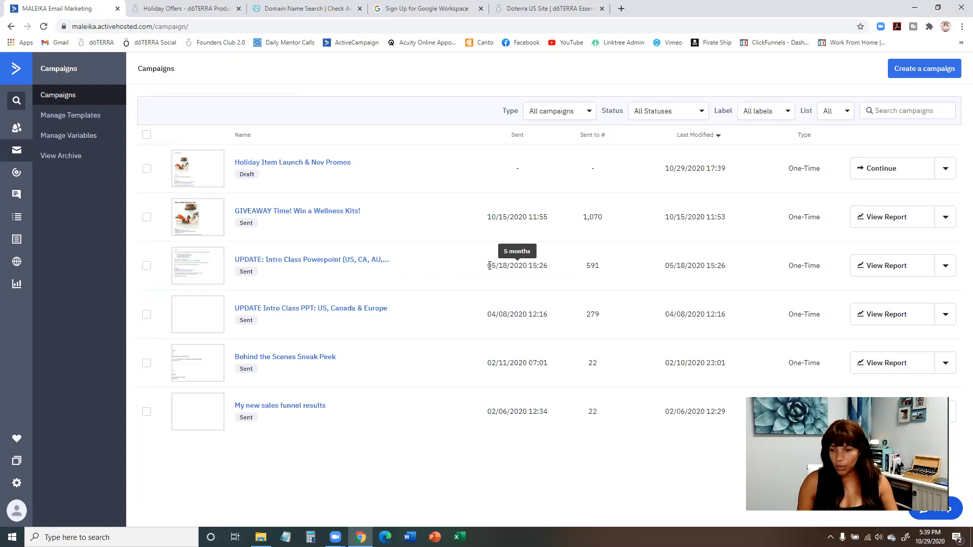
click(897, 169)
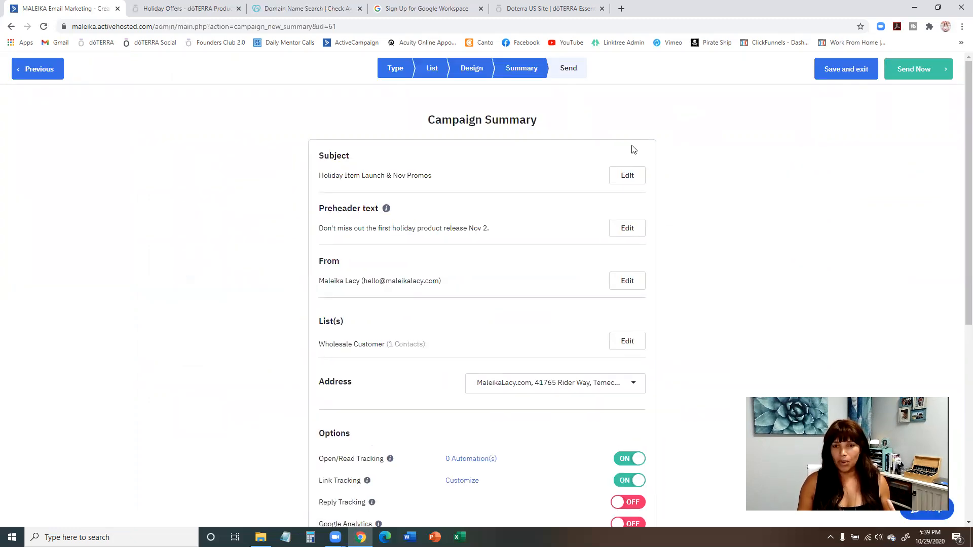
click(472, 69)
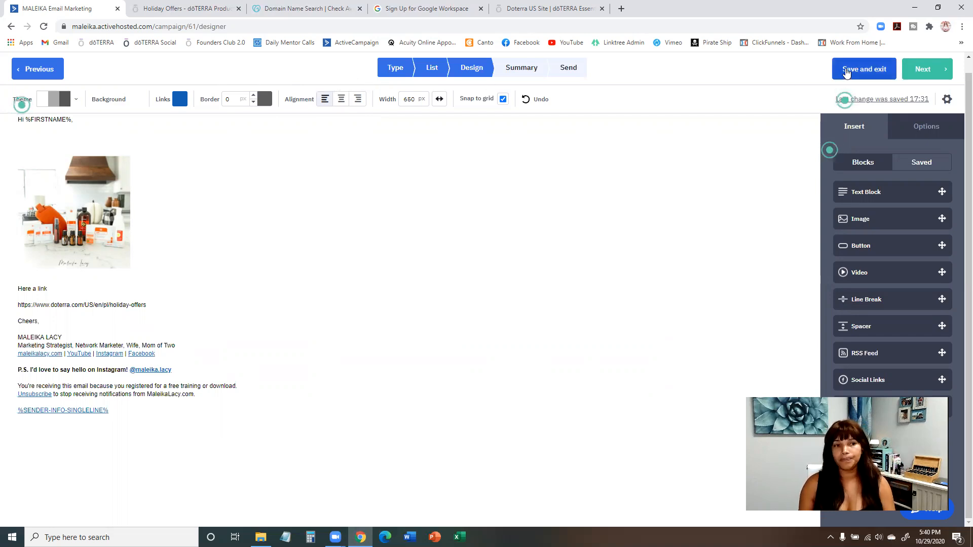
click(846, 73)
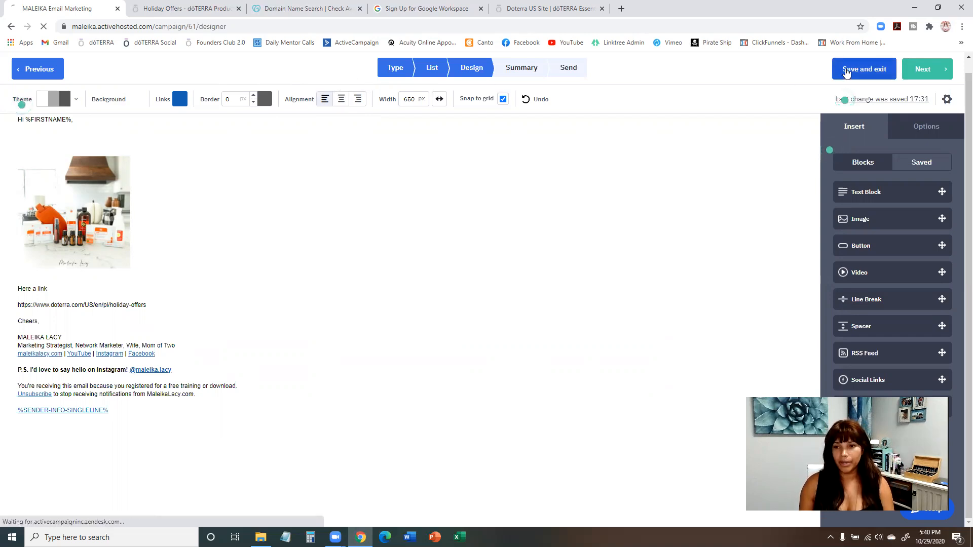